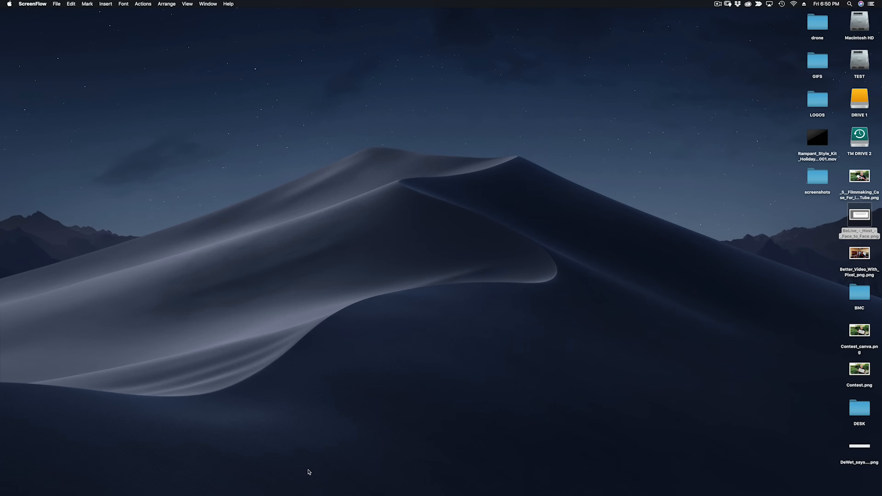
Launch Premiere Pro and shrink its Home window to leave the desktop visible around it
mouse_move(264, 493)
left_click(266, 480)
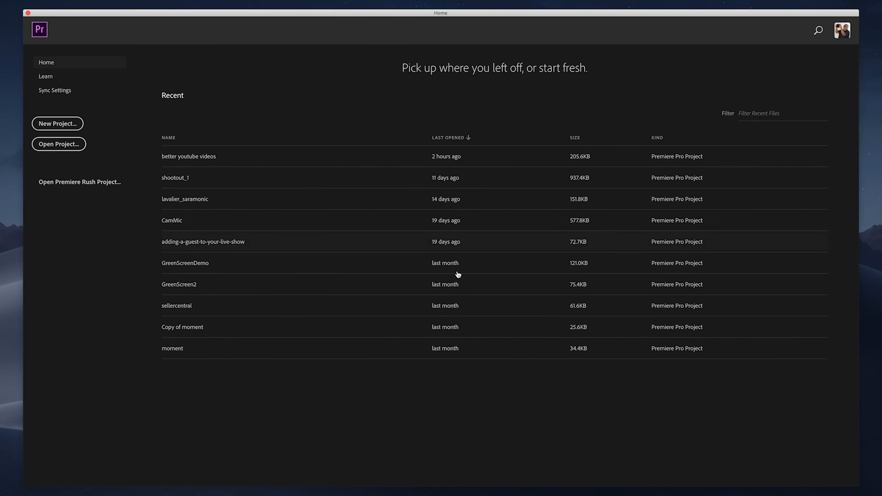
left_click_drag(856, 481, 782, 440)
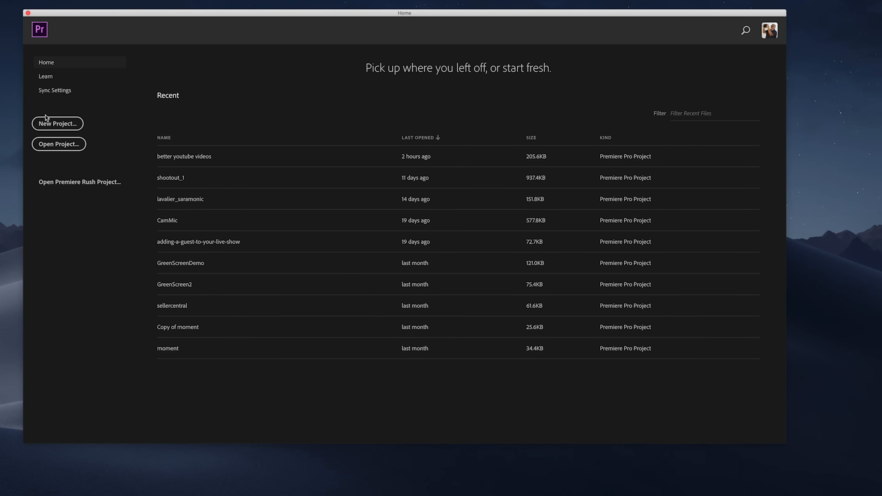
Create a new project named DEMO 1 in the Movies/PREMIERE folder, reviewing the scratch disks and keeping the default general settings
left_click(63, 125)
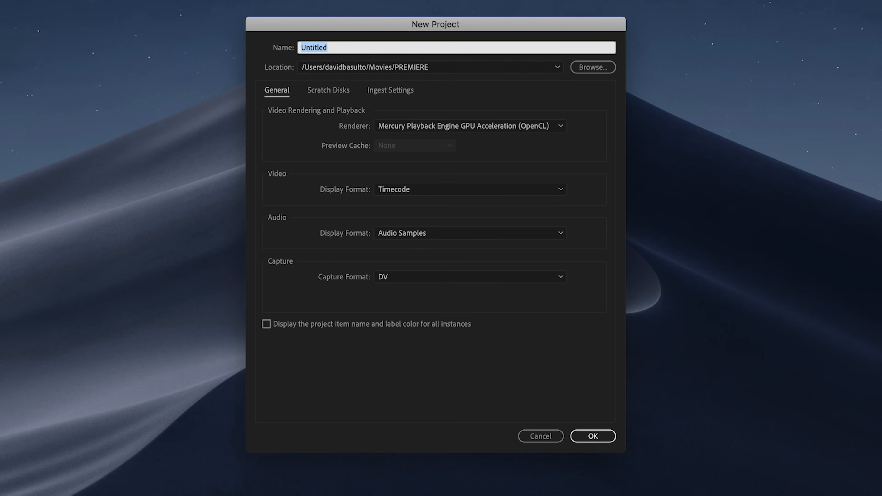
type("DEMO 1")
left_click(320, 92)
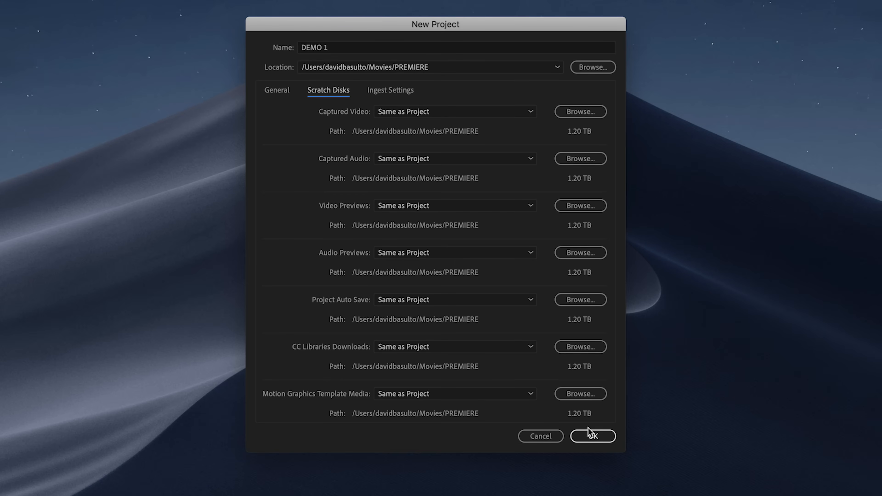
left_click(275, 92)
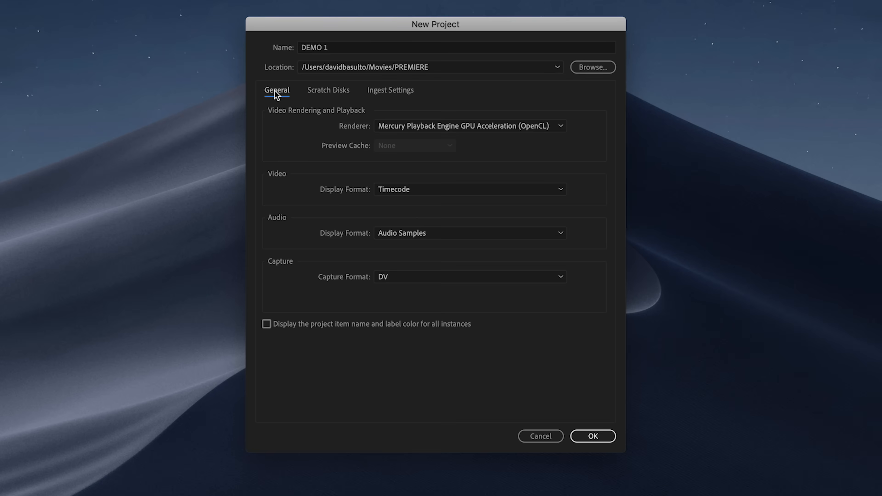
left_click(593, 435)
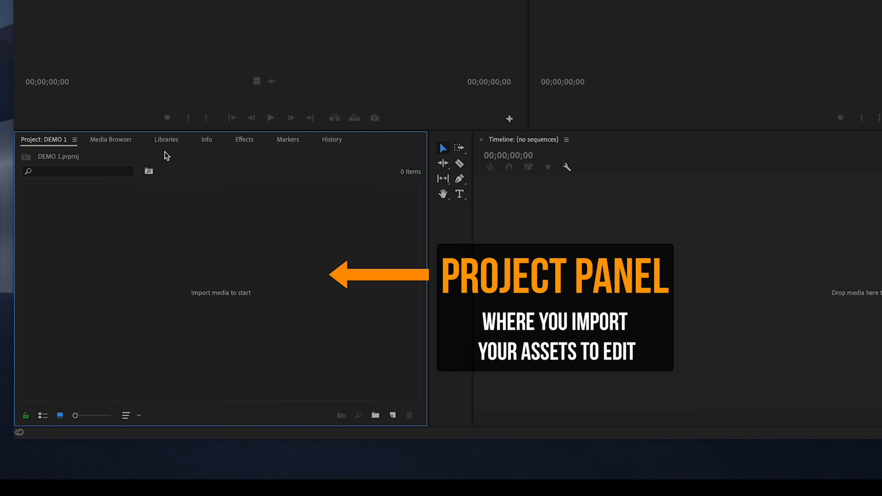
Look at the Info and Libraries panels, then return to the DEMO 1 project panel
left_click(208, 141)
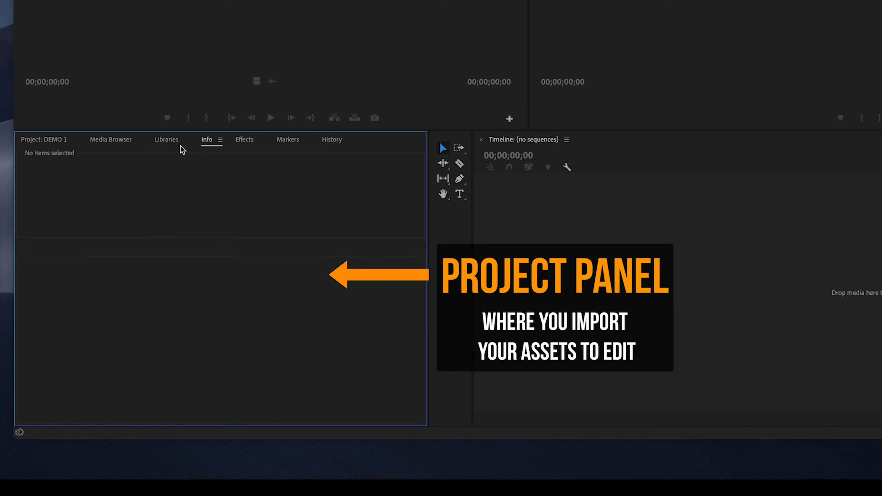
left_click(168, 140)
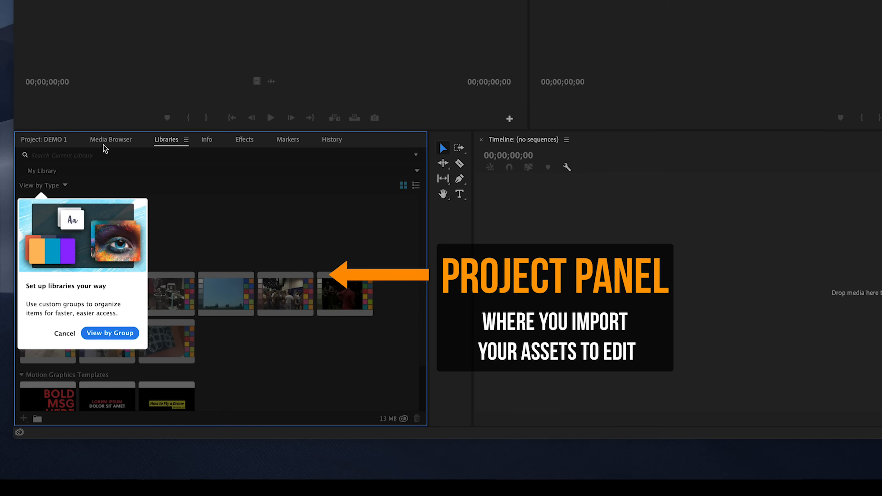
left_click(65, 142)
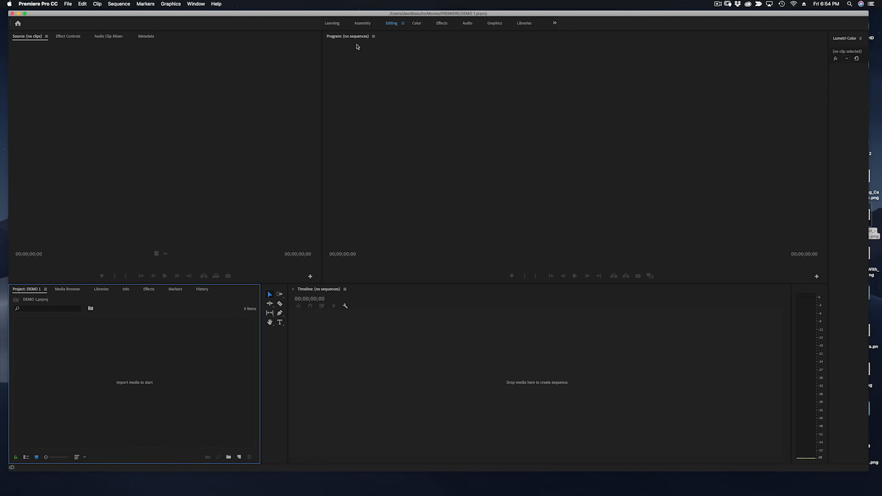
Examine the Learning, Assembly, Color, Effects, Graphics and Audio workspace layouts, and return to the Editing workspace
left_click(335, 25)
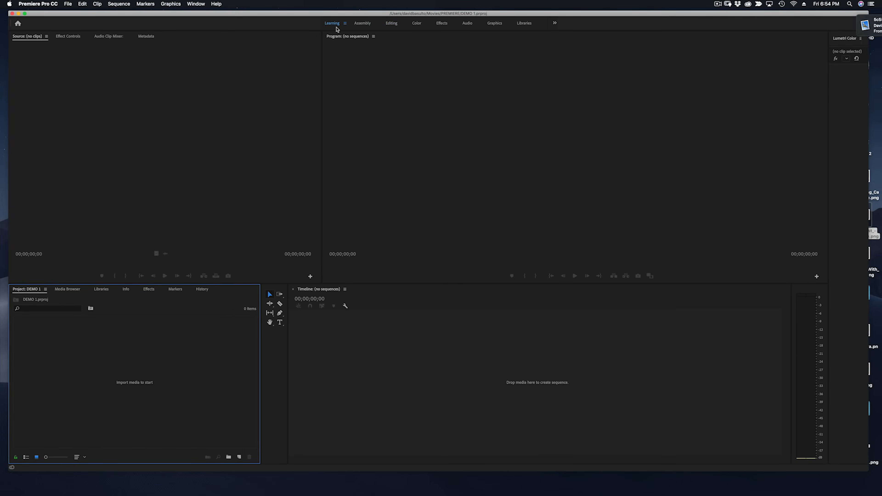
left_click(362, 24)
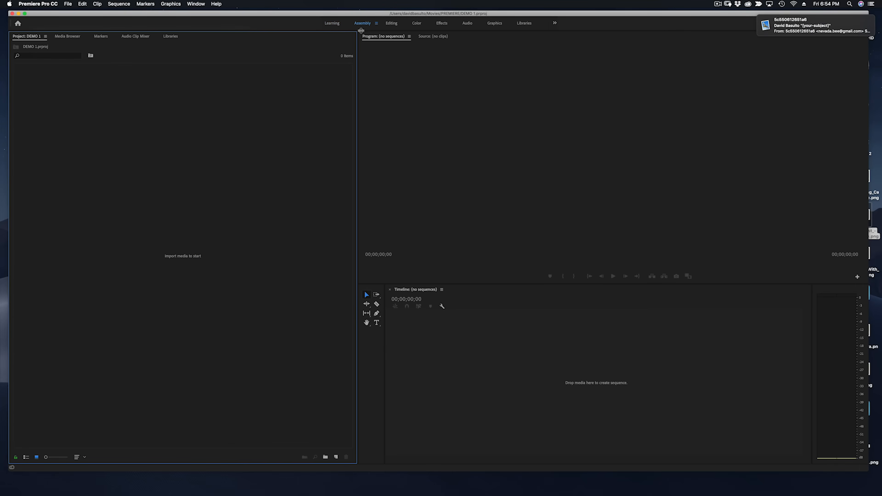
left_click(391, 24)
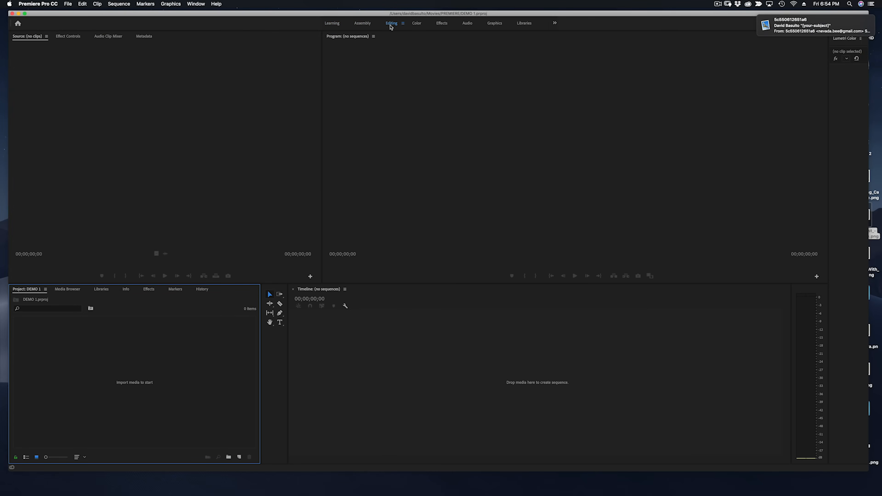
left_click(417, 24)
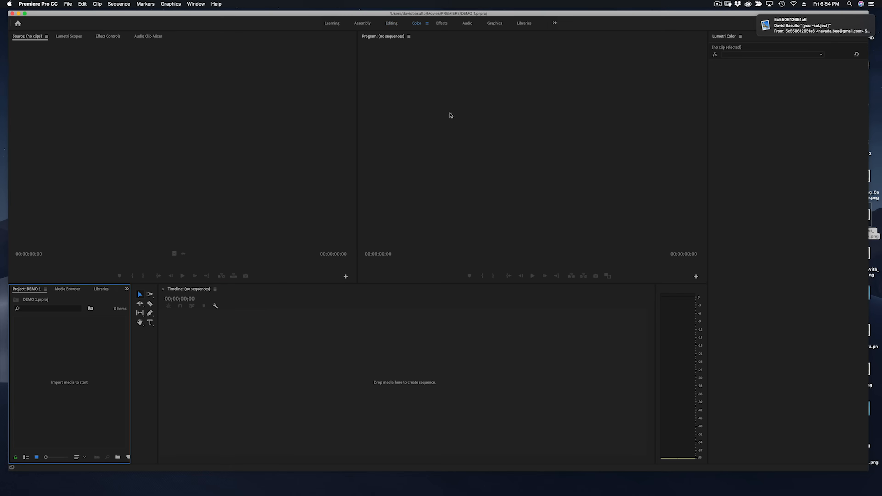
left_click(440, 23)
left_click(492, 25)
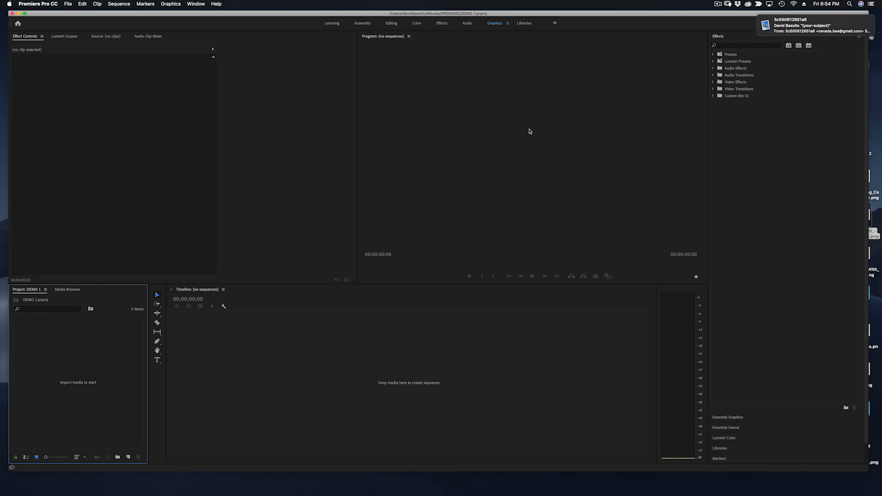
left_click(464, 23)
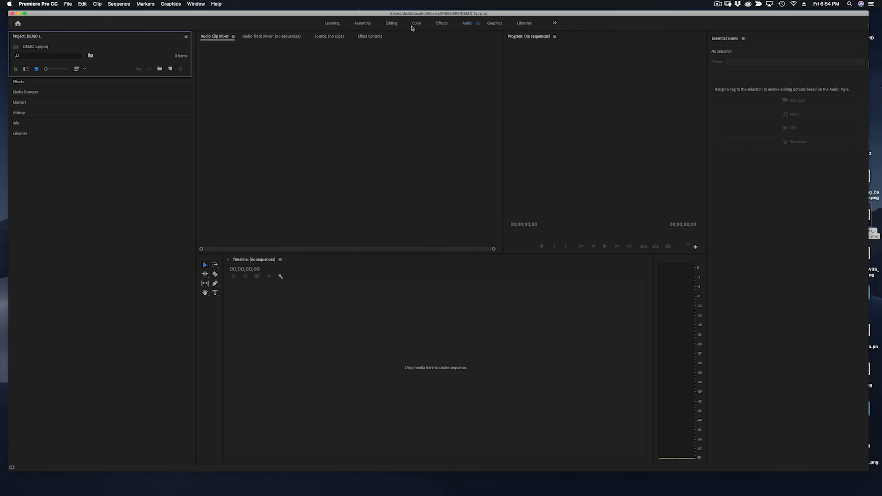
left_click(391, 23)
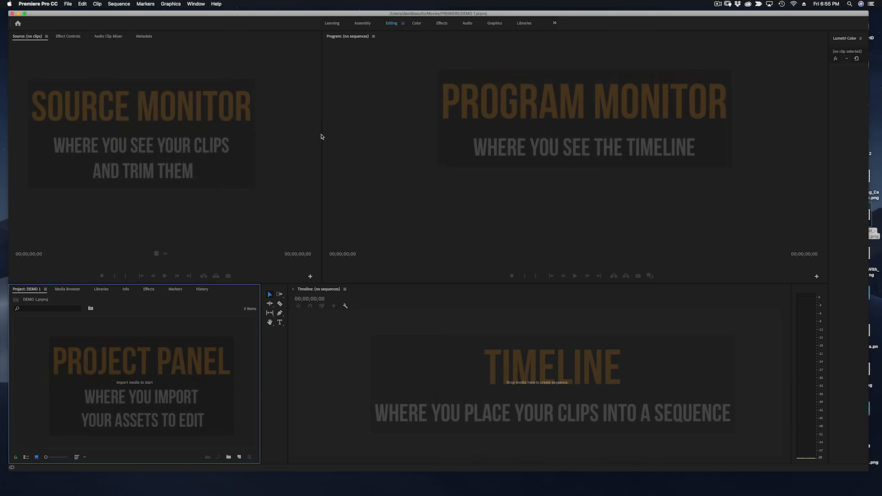
Try different widths for the Source and Program monitors, ending with a narrower Source Monitor and a wider Program Monitor
left_click_drag(322, 137, 401, 158)
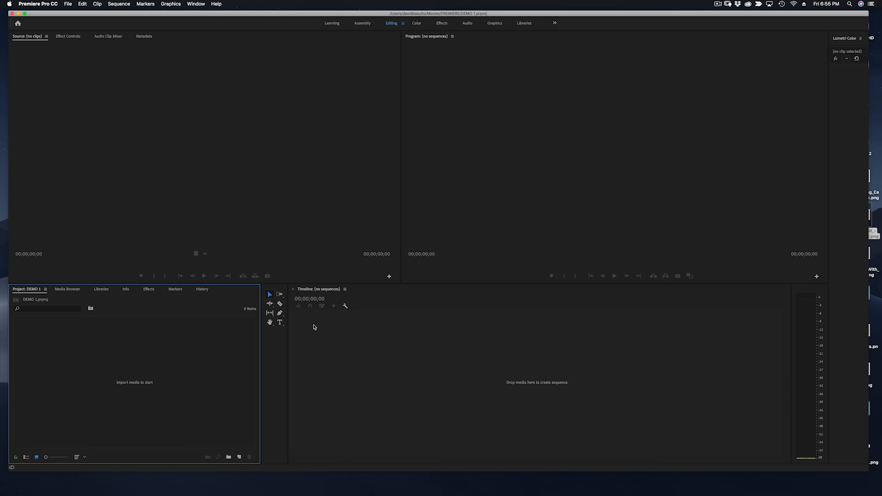
left_click_drag(402, 135, 420, 136)
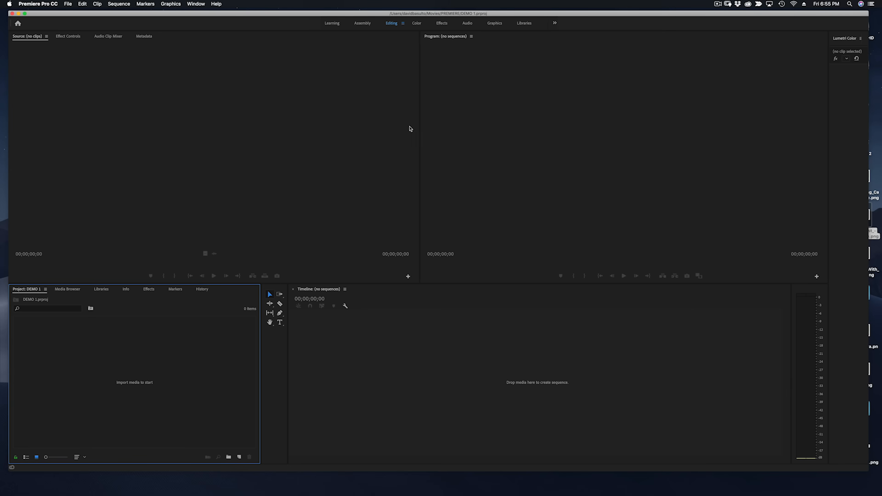
left_click_drag(419, 142, 291, 168)
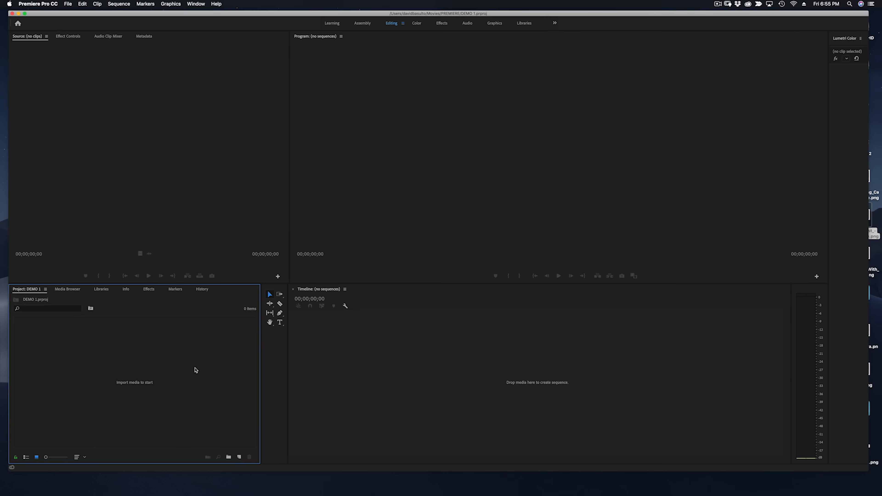
Import the Premiere Demo folder from the FOOTAGE location as a bin and open that bin to show its clips
double_click(188, 354)
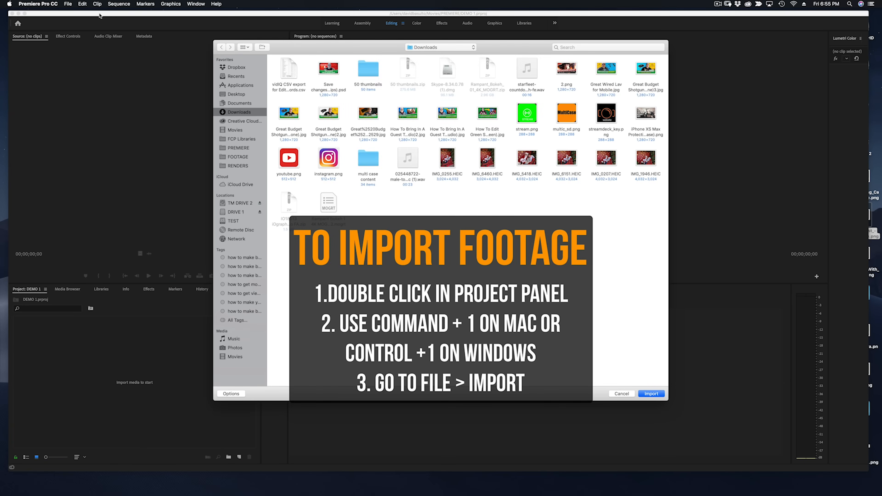
left_click(68, 4)
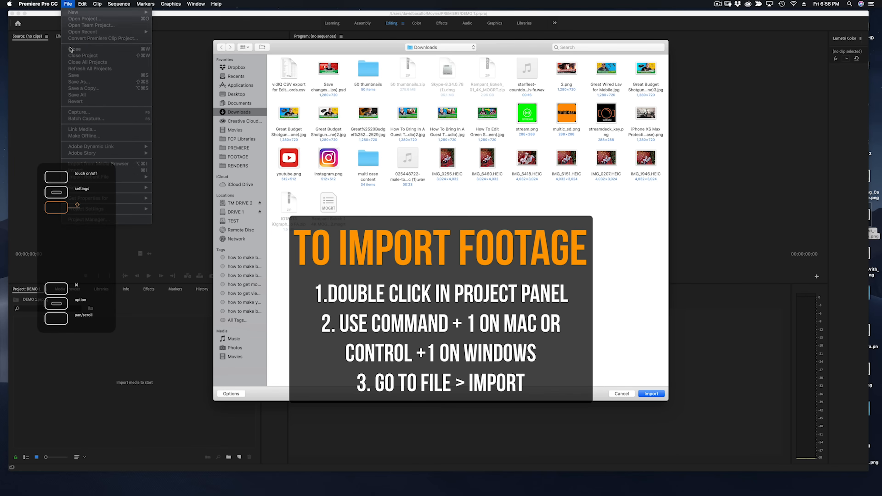
left_click(68, 5)
left_click(66, 4)
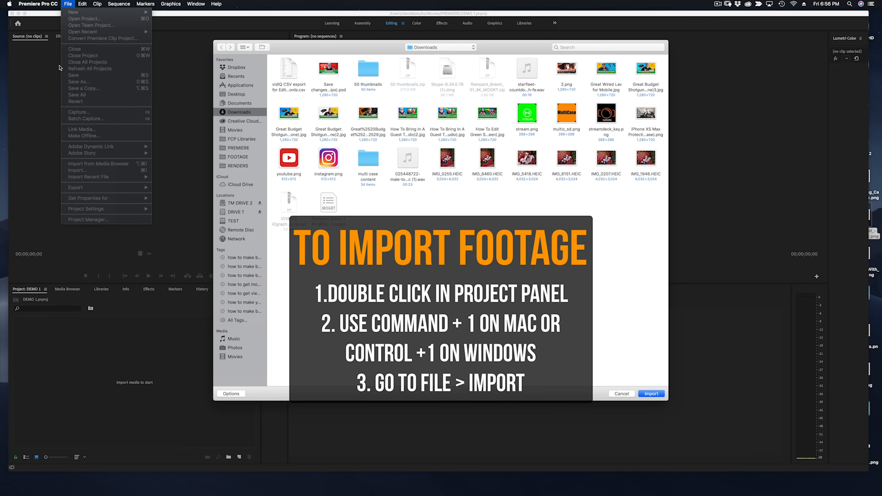
left_click(86, 170)
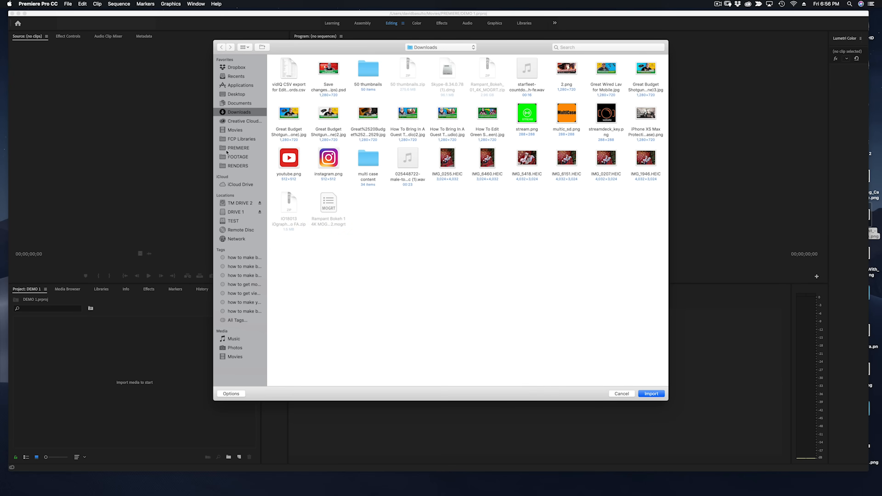
left_click(233, 158)
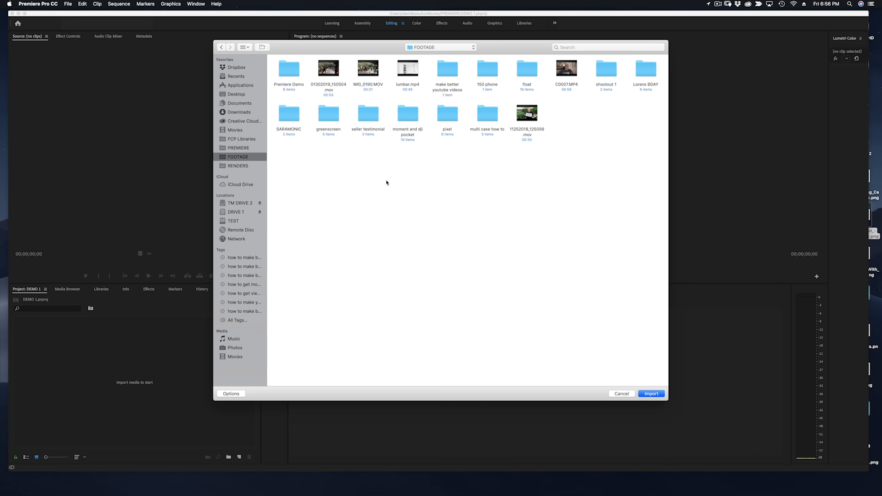
double_click(289, 70)
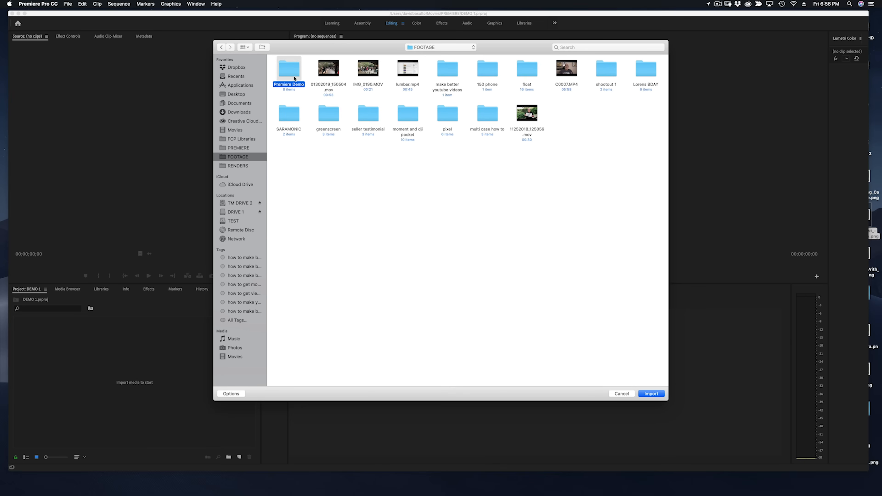
left_click(222, 47)
left_click(651, 394)
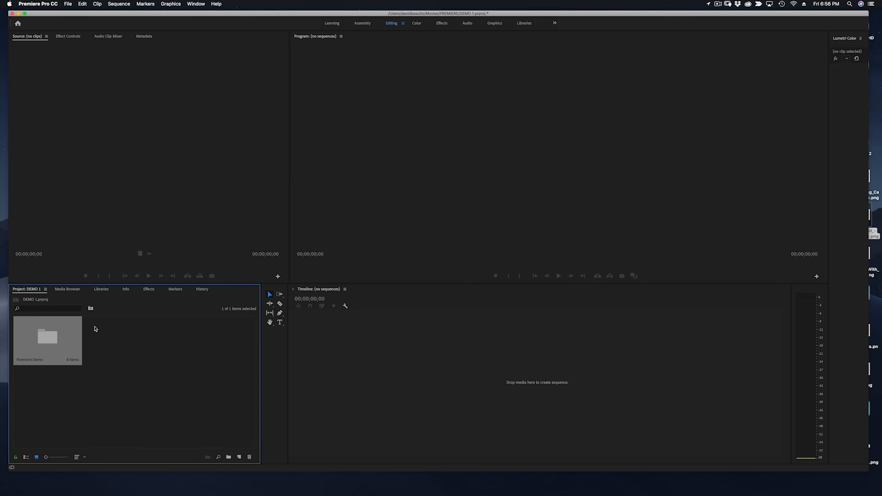
double_click(49, 344)
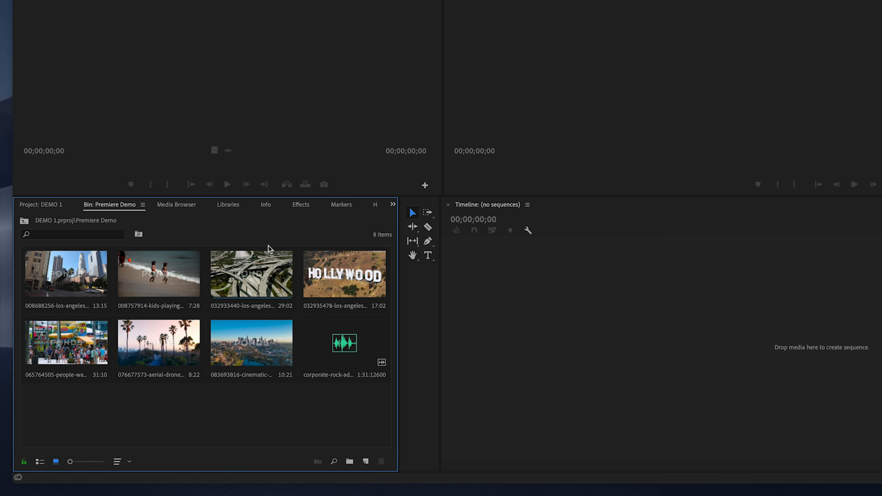
Switch to Chrome and preview the 4K Venice Beach Promenade stock clip from the Los Angeles beach results on Pond5
key("super+Tab")
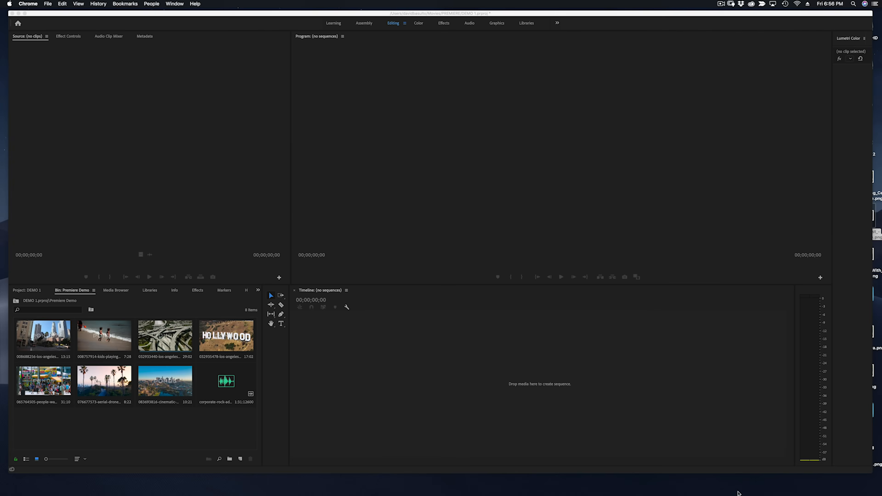
left_click(782, 485)
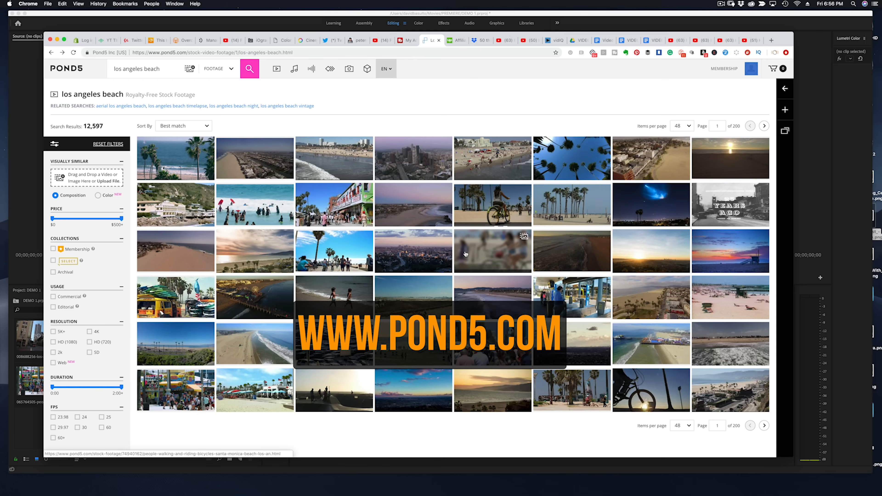
mouse_move(358, 204)
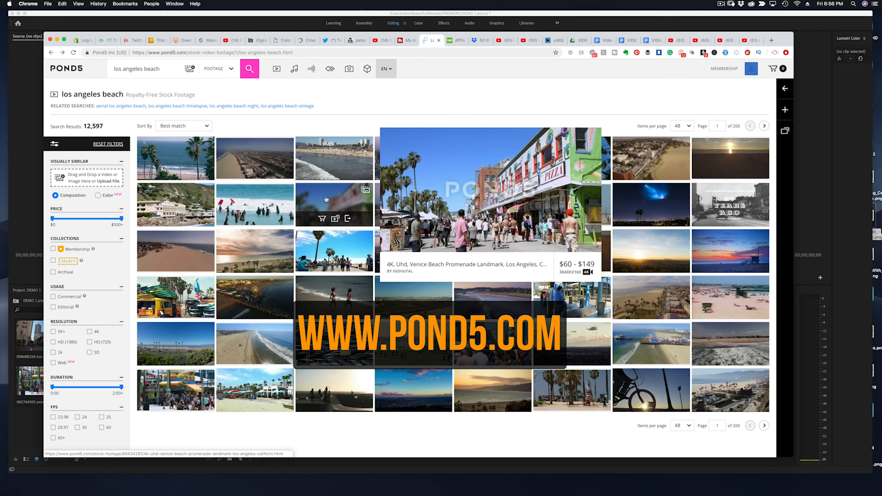
left_click(320, 202)
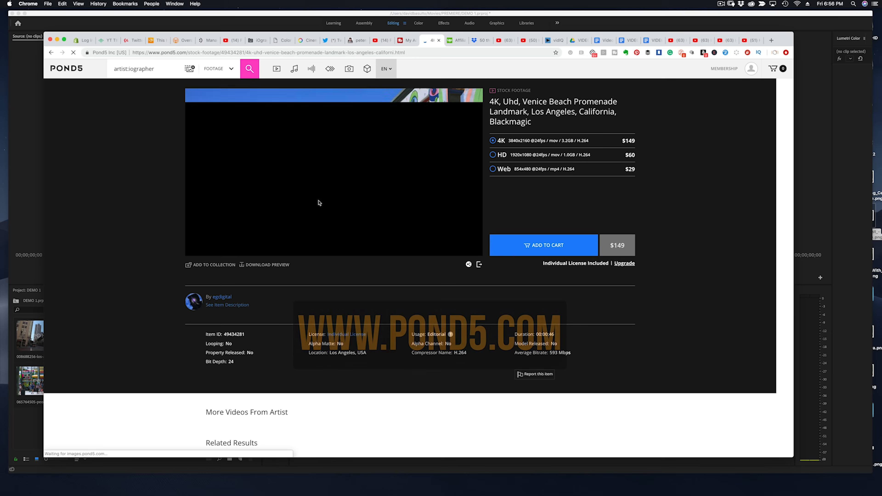
mouse_move(267, 276)
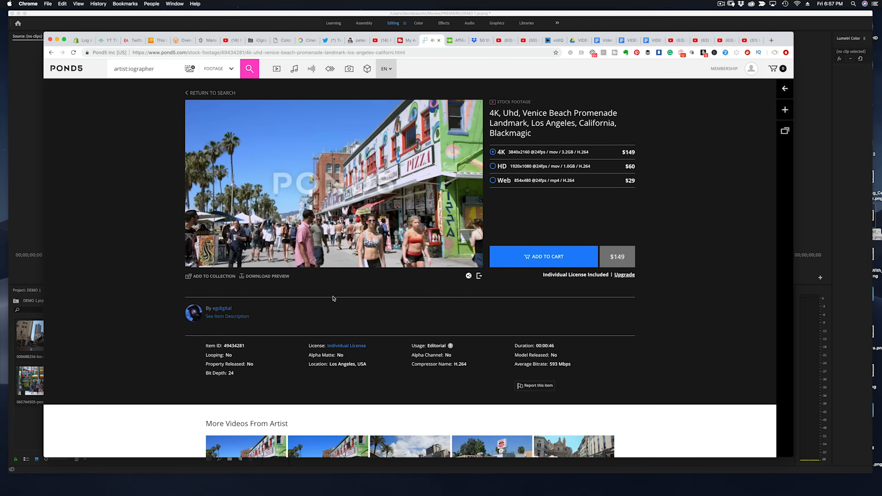
mouse_move(277, 151)
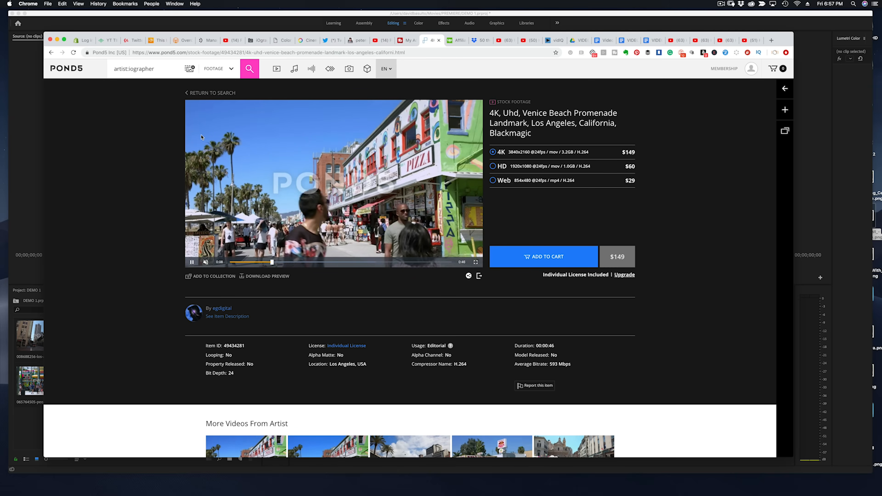
Switch back to Premiere Pro and open the 083693816 cinematic urban aerial clip in the Source Monitor
key("super+Tab")
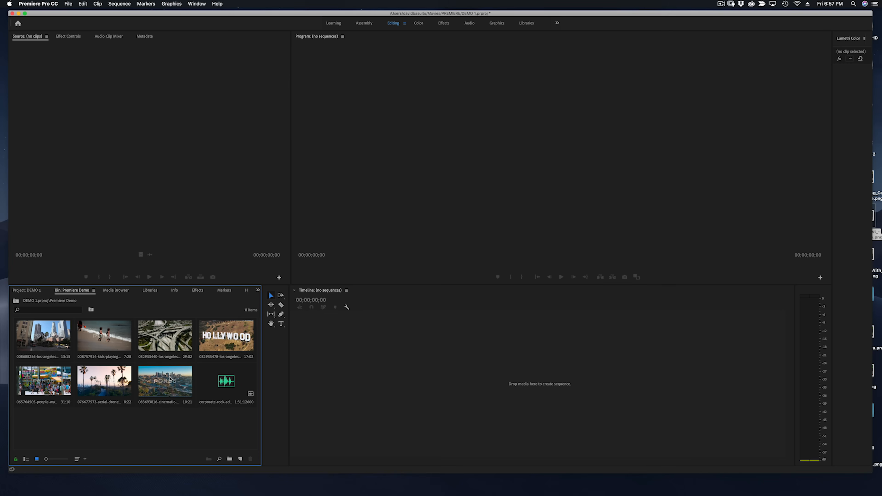
double_click(169, 379)
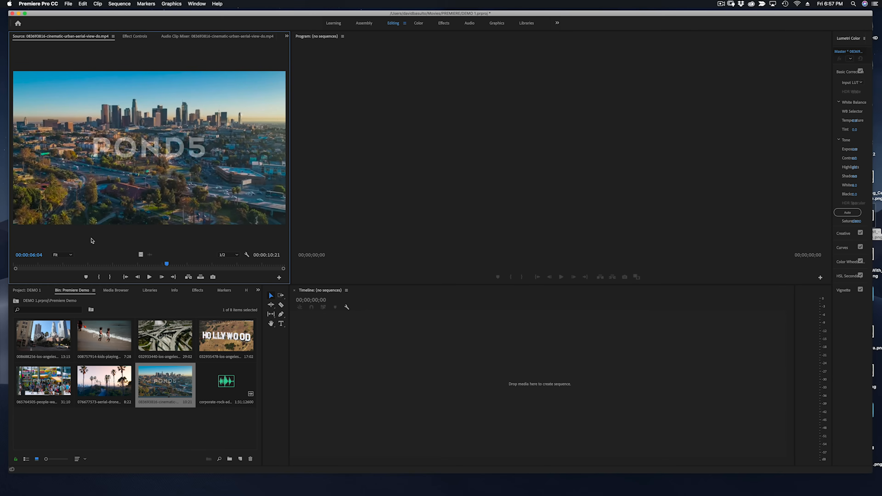
Mark the aerial city clip with an In point at 00:00:01:00 and an Out point at 00:00:06:00
left_click_drag(166, 264, 111, 268)
left_click_drag(245, 268, 38, 267)
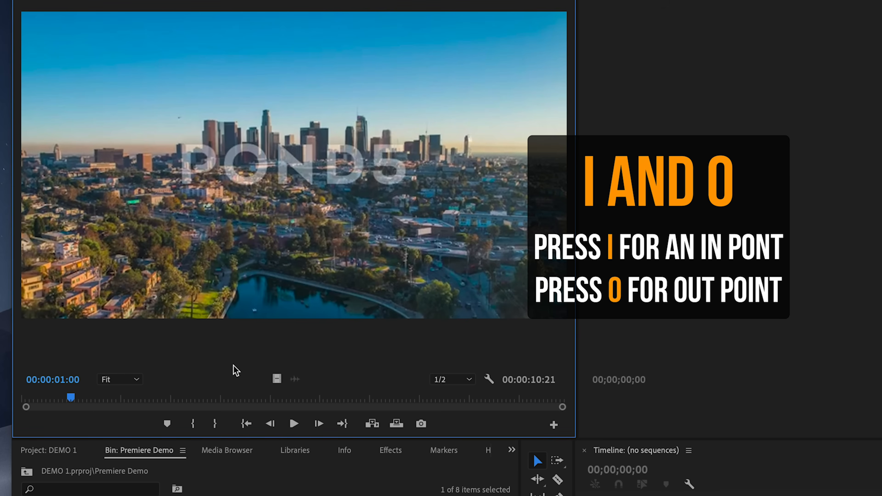
key("i")
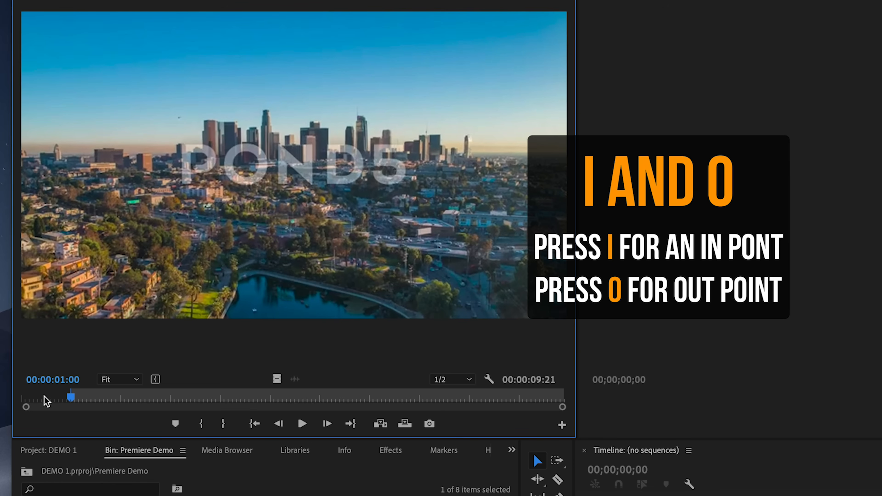
left_click(69, 400)
left_click_drag(69, 399, 320, 405)
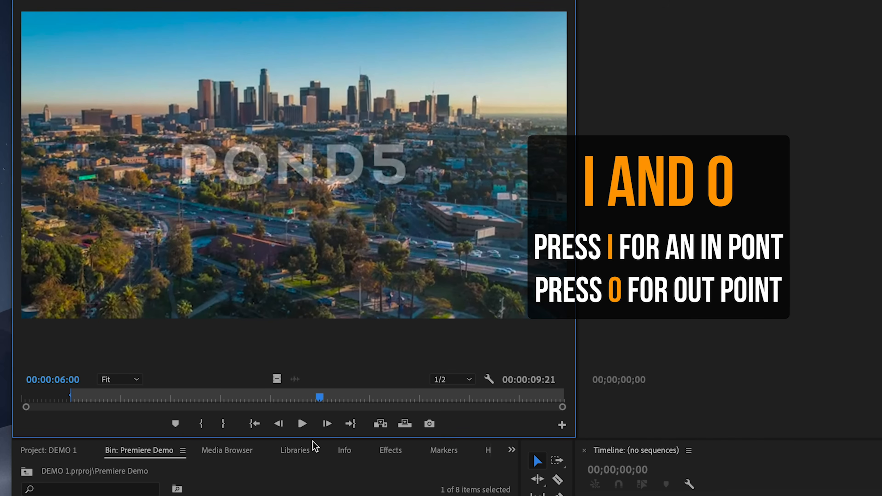
key("o")
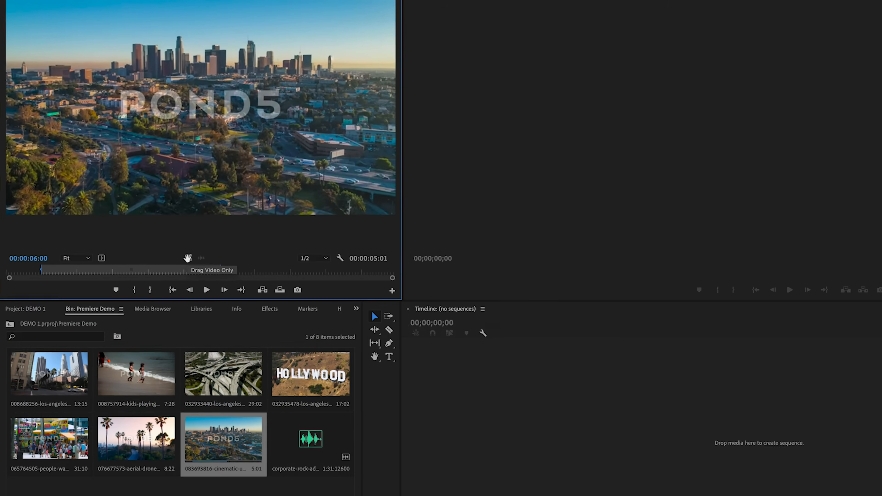
mouse_move(182, 249)
left_mouse_down()
mouse_move(267, 282)
mouse_move(428, 409)
left_mouse_up()
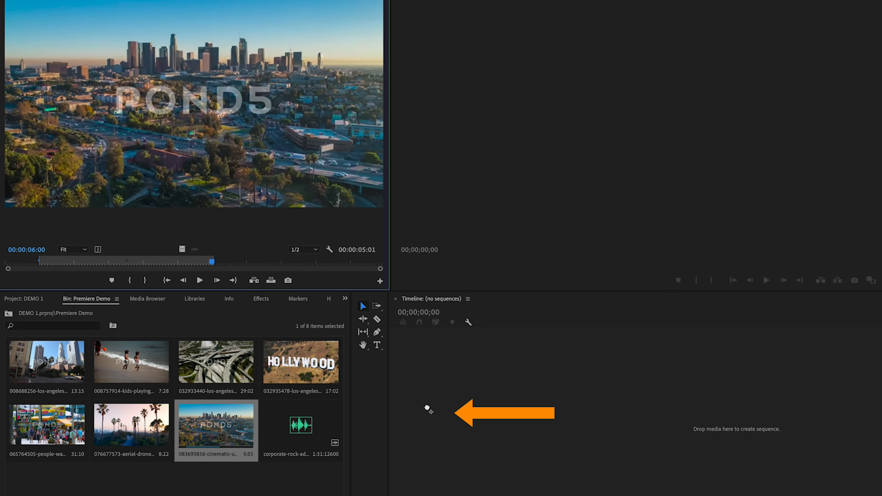
left_click_drag(428, 409, 242, 181)
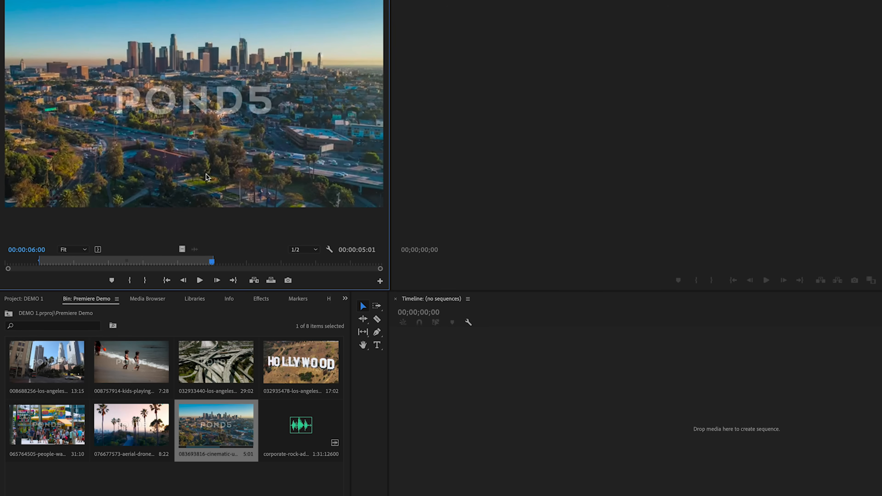
left_click(333, 465)
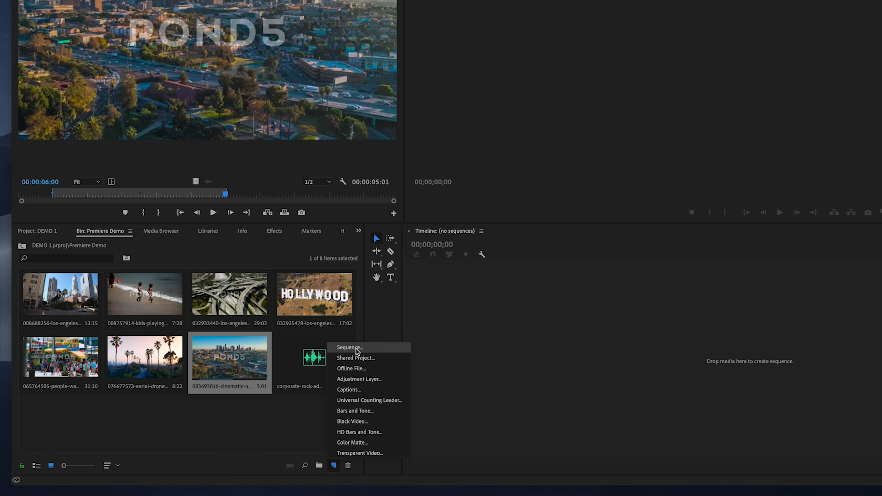
left_click(294, 417)
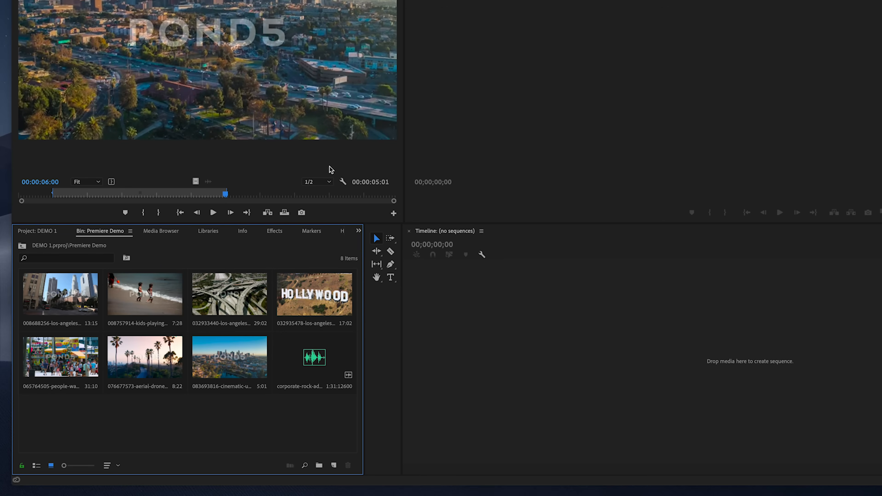
Create a sequence by placing only the video of the marked aerial clip in the empty timeline, and scrub through it
left_click_drag(194, 179, 421, 359)
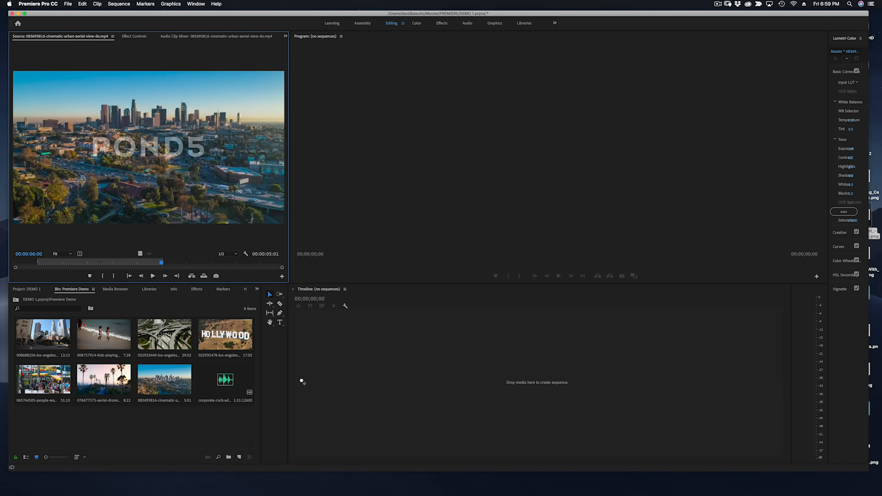
left_click_drag(303, 384, 293, 428)
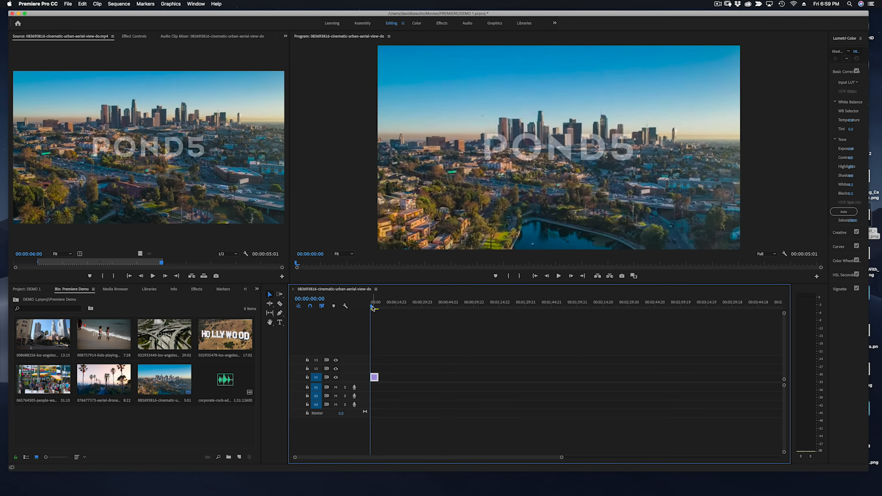
mouse_move(371, 307)
left_mouse_down()
mouse_move(391, 307)
mouse_move(369, 309)
left_mouse_up()
left_click_drag(561, 458, 418, 457)
mouse_move(535, 451)
left_mouse_down()
mouse_move(489, 459)
mouse_move(536, 446)
left_mouse_up()
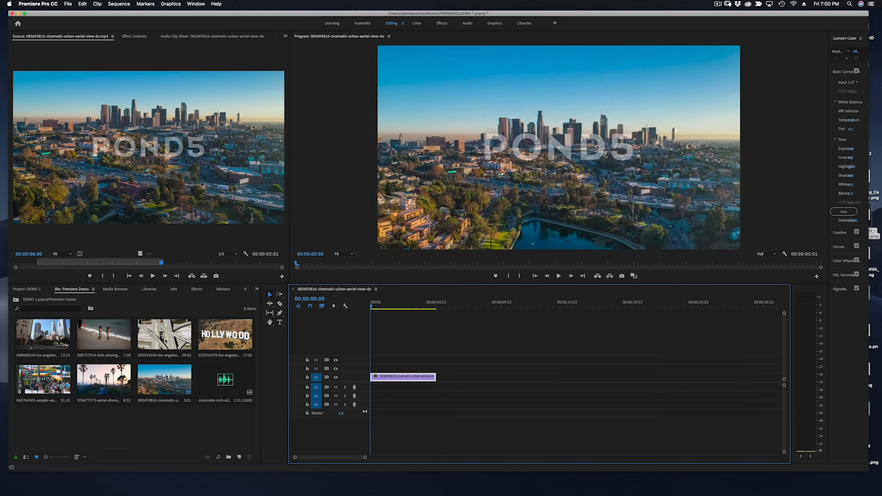
left_click_drag(372, 306, 432, 303)
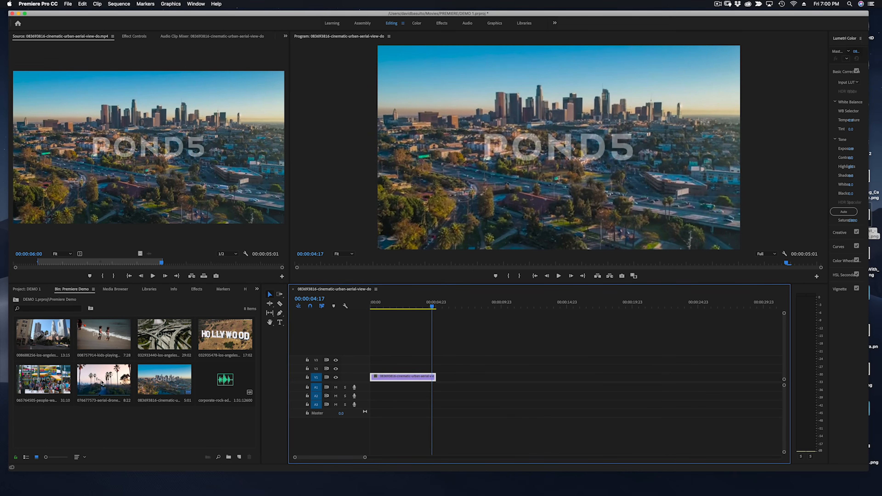
Open the 008688256 Los Angeles downtown clip and mark its In point at 00:00:01:28 and Out point at 00:00:06:18
left_click(45, 339)
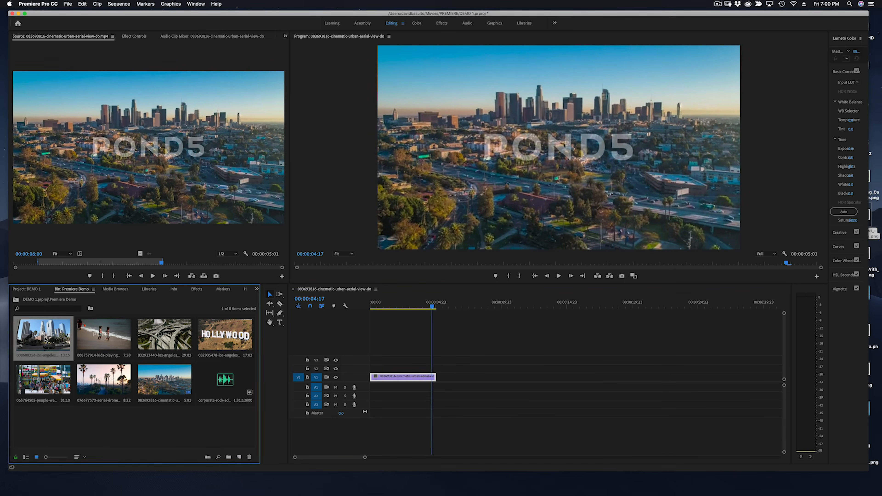
double_click(45, 339)
left_click_drag(156, 264, 51, 268)
key("i")
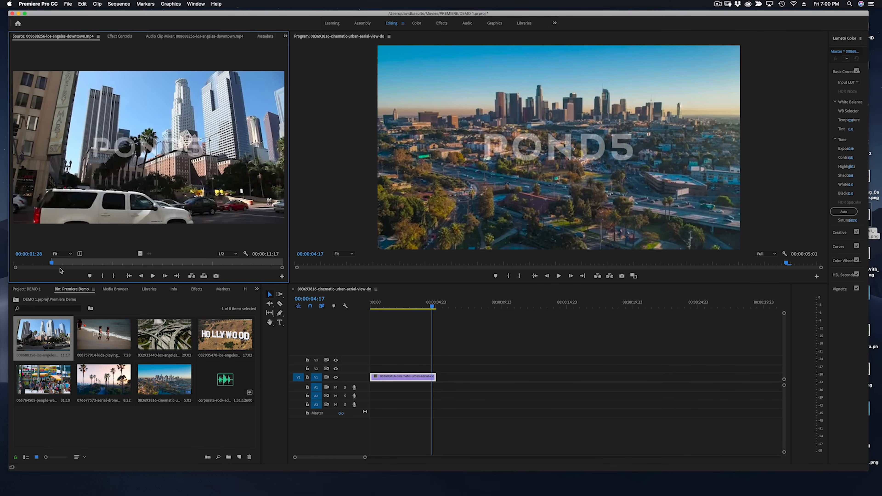
left_click_drag(52, 263, 145, 275)
key("o")
Add the marked downtown clip to V1 directly after the aerial clip, and play across the cut
left_click_drag(312, 273, 437, 379)
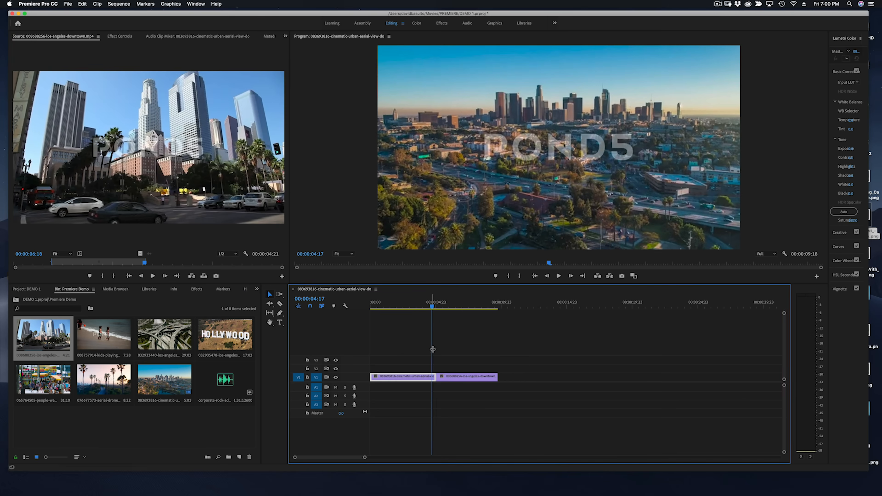
left_click(420, 303)
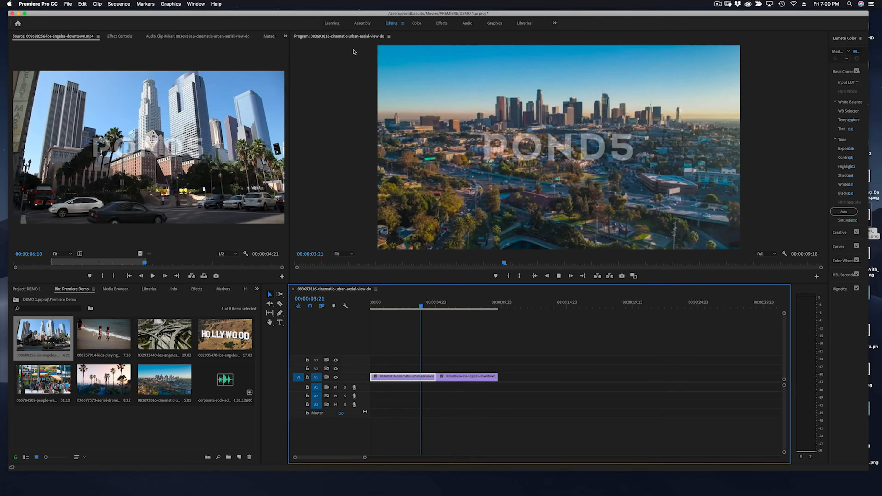
key("space")
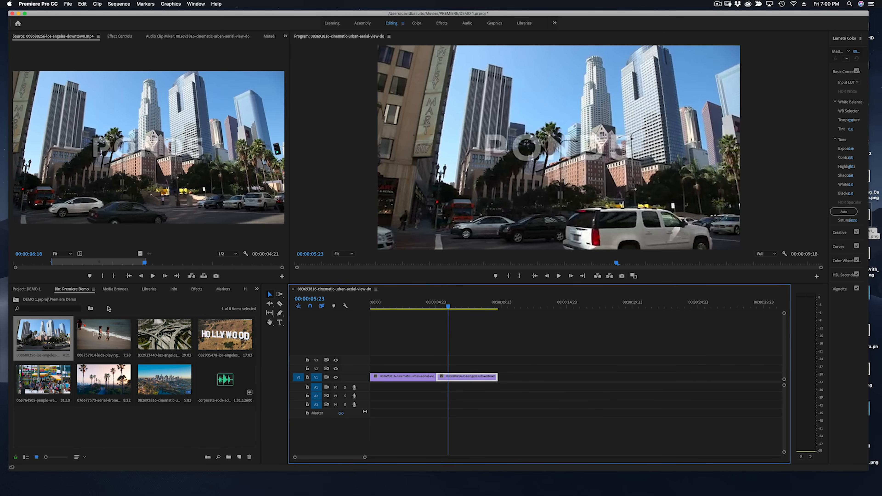
Apply a Cross Dissolve from the Dissolve video transitions to the start of the downtown clip on V1
left_click(192, 290)
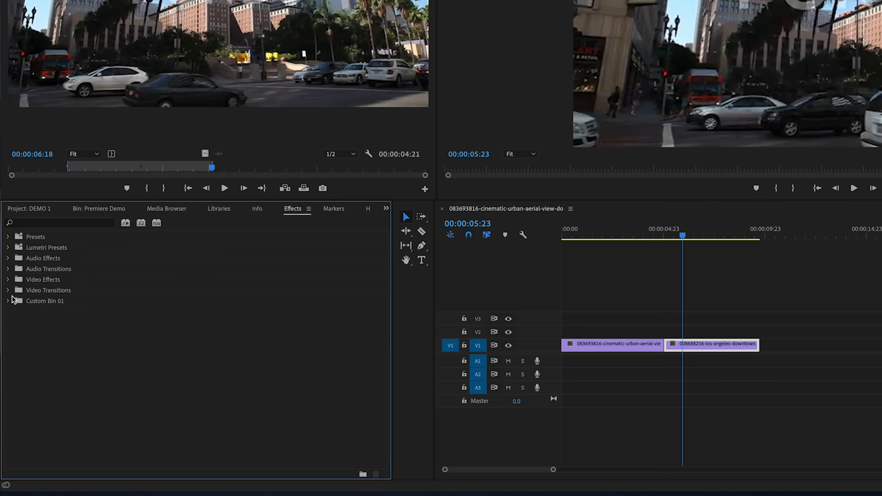
left_click(8, 290)
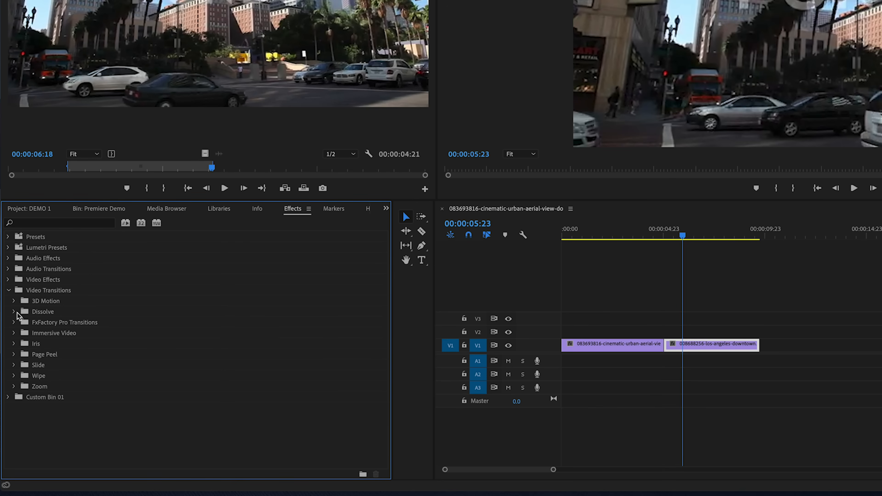
left_click(14, 312)
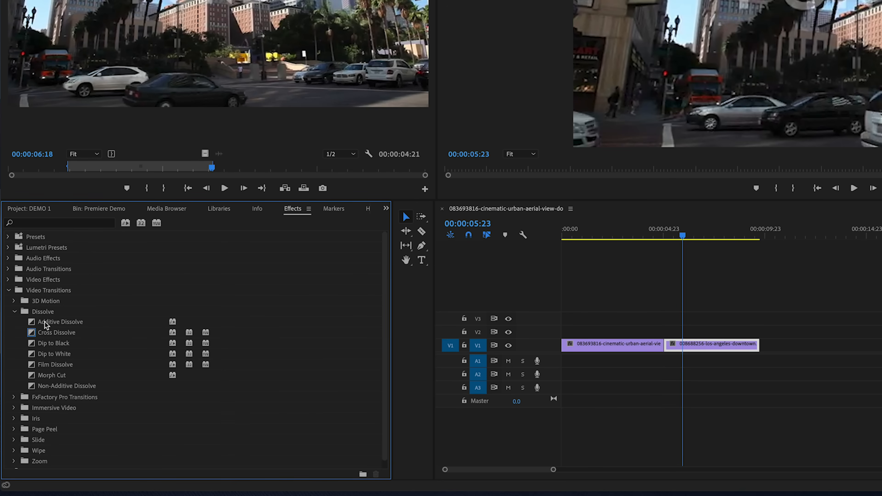
left_click(31, 333)
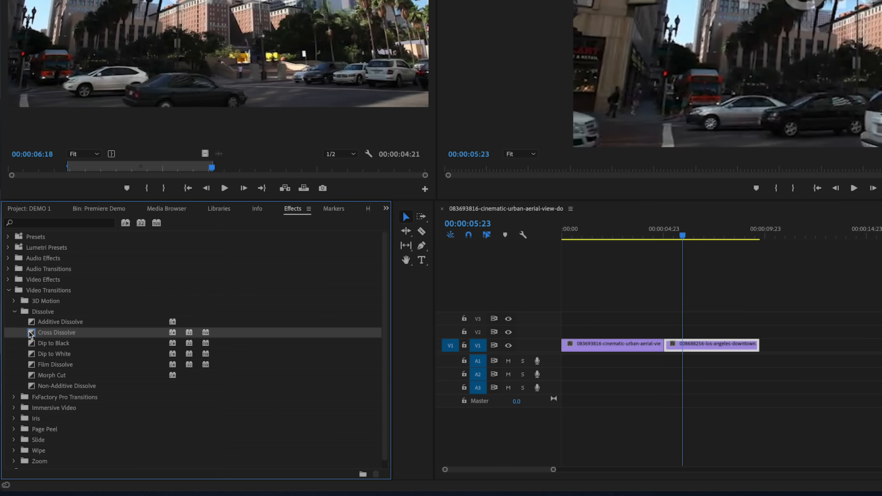
left_click_drag(71, 330, 675, 351)
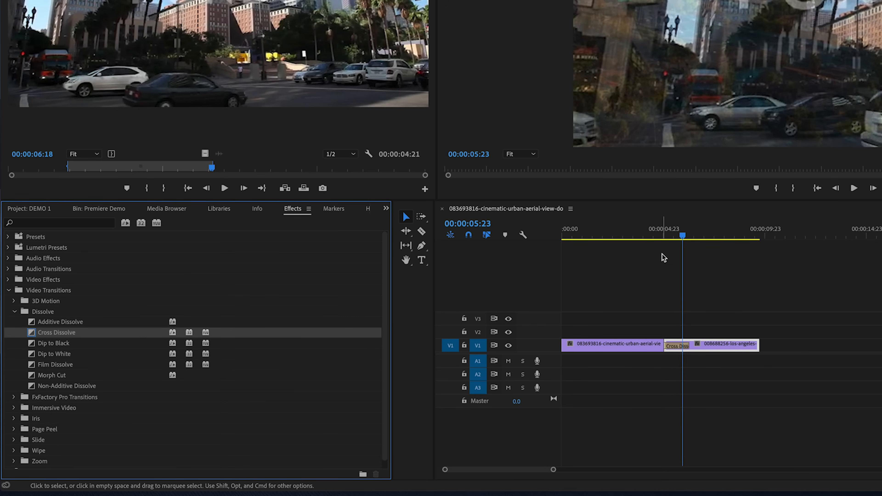
Play the sequence from shortly before the cut to preview the dissolve between the aerial and downtown clips
left_click(664, 231)
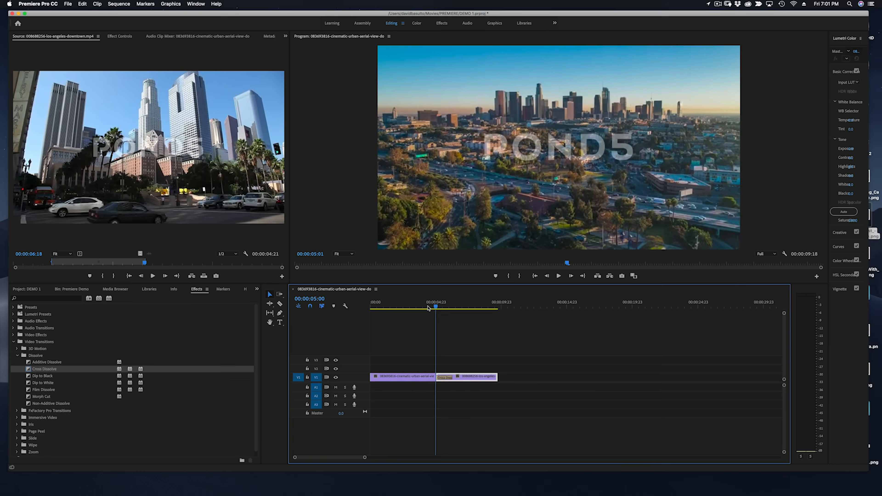
left_click_drag(665, 234, 645, 234)
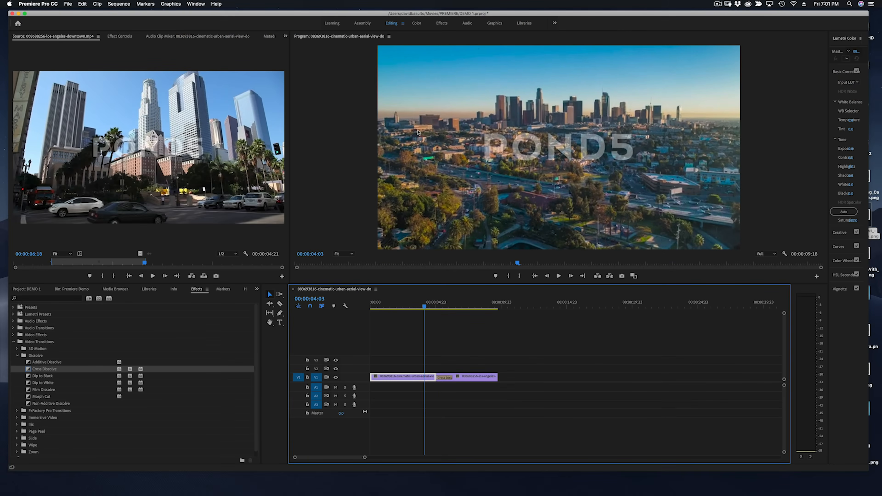
key("space")
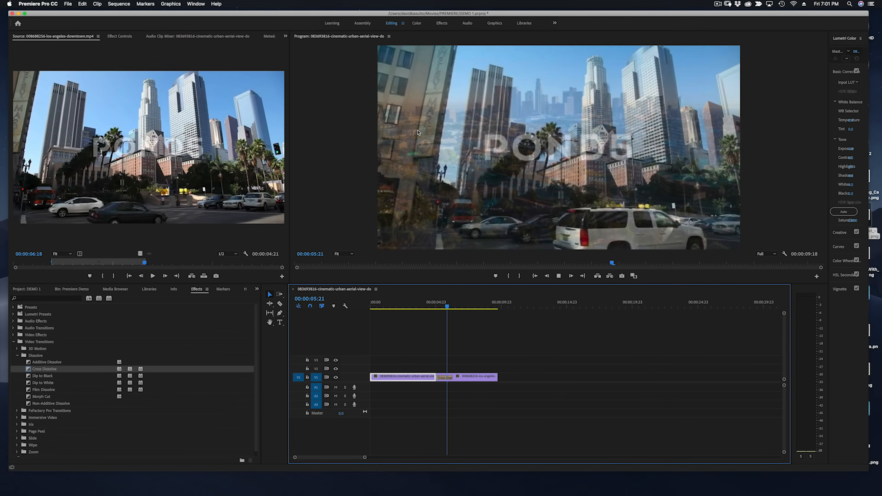
key("space")
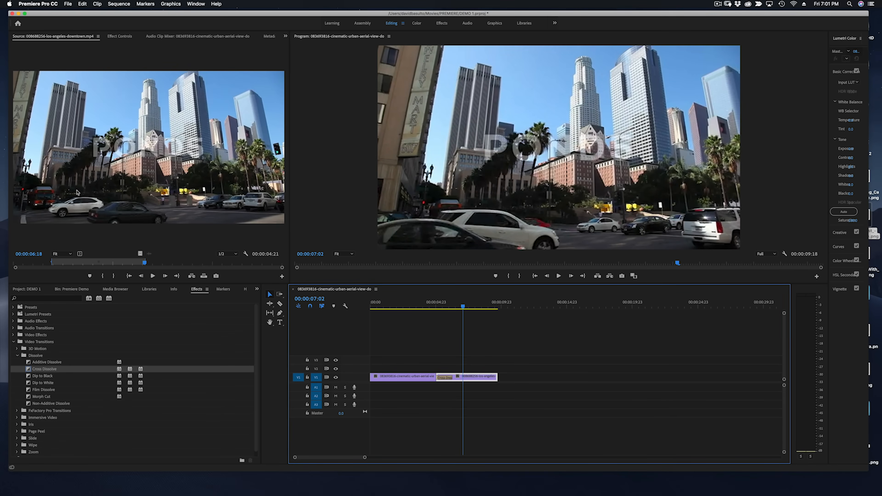
Open the 076677573 aerial drone palm tree clip from the Premiere Demo bin and mark In at 00:00:01:10 and Out at 00:00:06:24
left_click(25, 289)
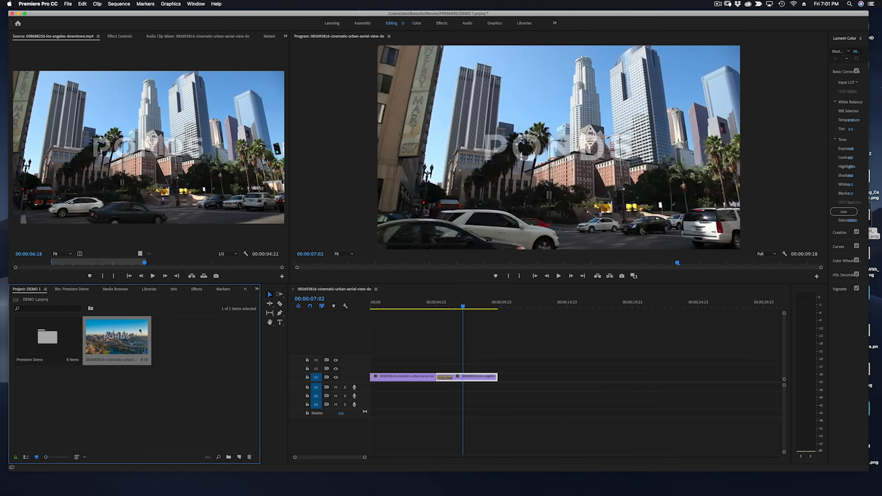
double_click(50, 341)
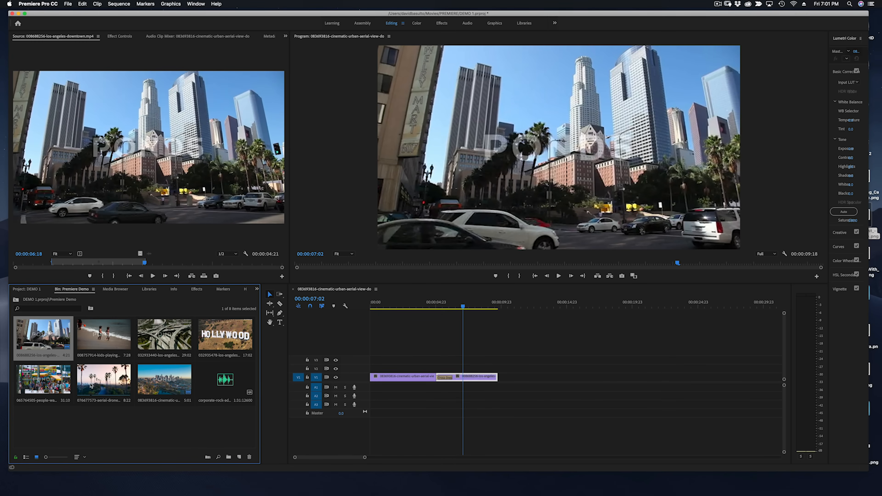
left_click(100, 381)
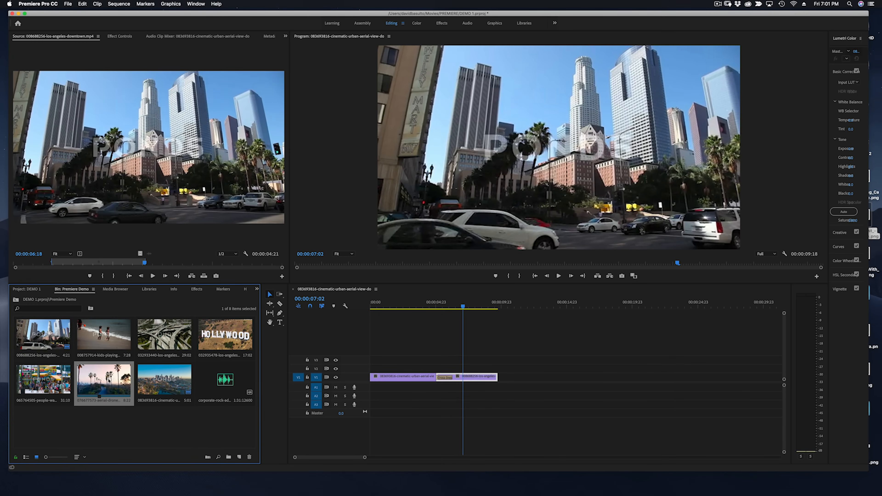
double_click(109, 380)
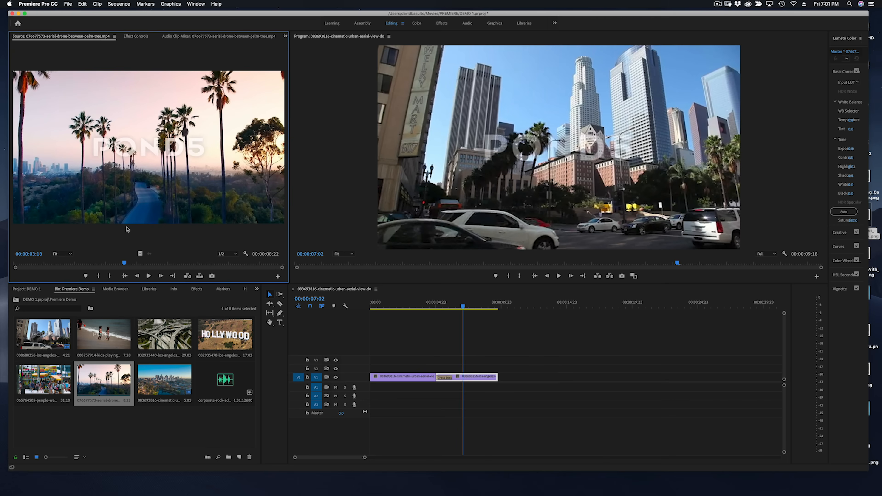
left_click_drag(124, 264, 54, 264)
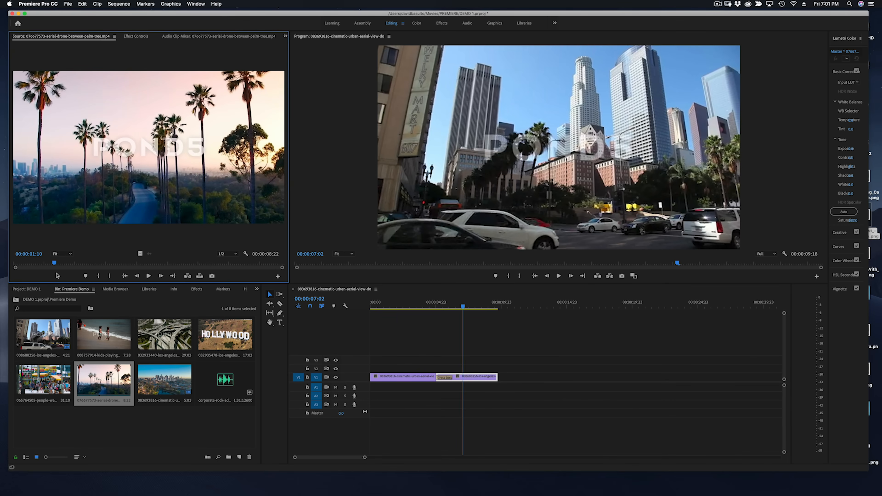
key("i")
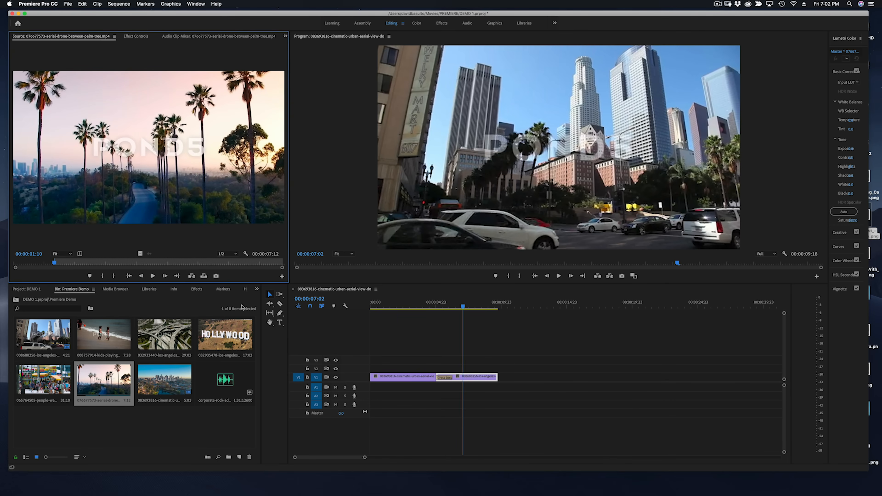
left_click_drag(55, 263, 223, 264)
key("o")
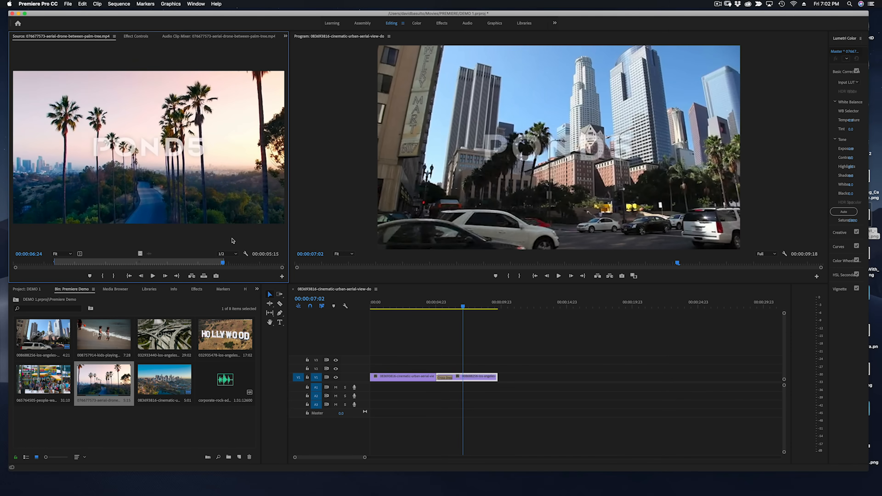
Add the marked palm tree clip to V1 directly after the downtown clip, and scrub the sequence into it
left_click_drag(192, 173, 501, 379)
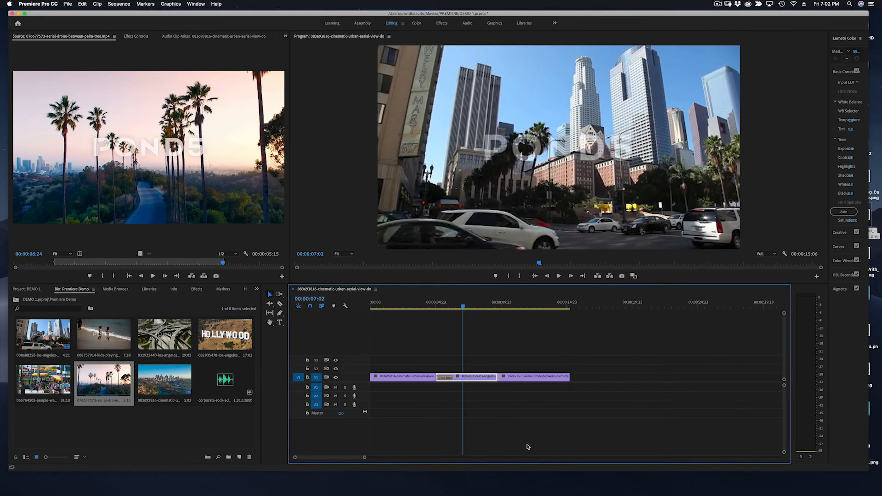
left_click_drag(462, 307, 537, 321)
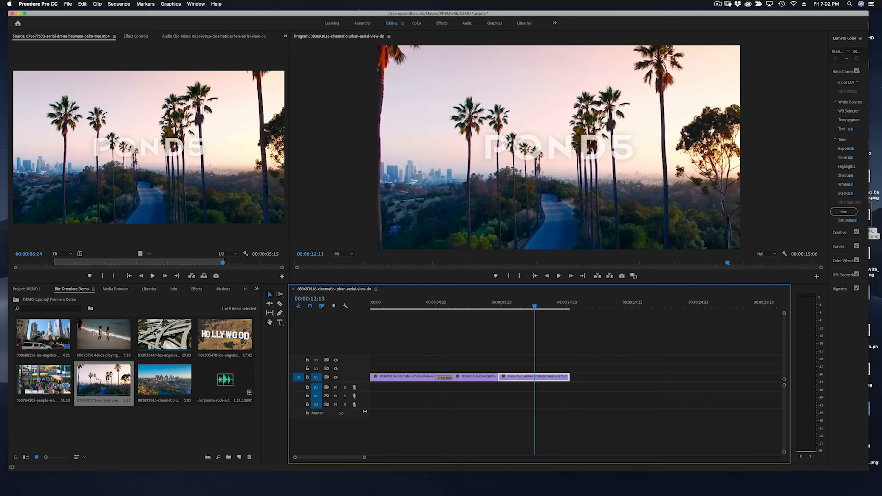
Open the 032933440 Los Angeles freeway aerial clip and mark In at 00:00:04:26 and Out at 00:00:22:28
double_click(155, 334)
left_click_drag(103, 264, 60, 274)
key("i")
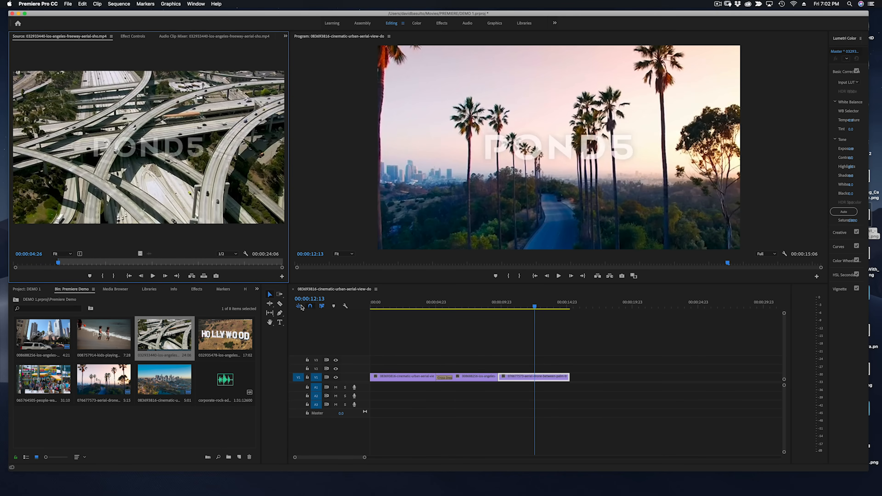
left_click_drag(55, 265, 235, 220)
key("o")
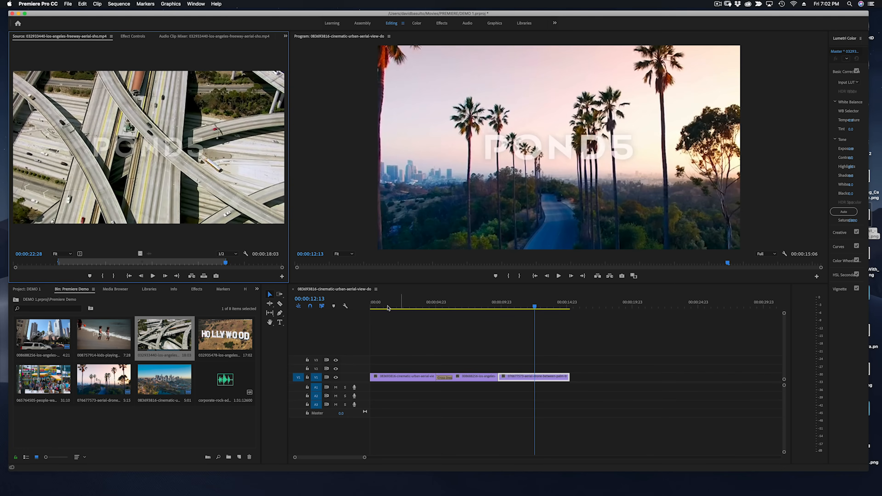
Add the marked freeway clip to V1 directly after the palm tree clip
left_click_drag(196, 173, 603, 383)
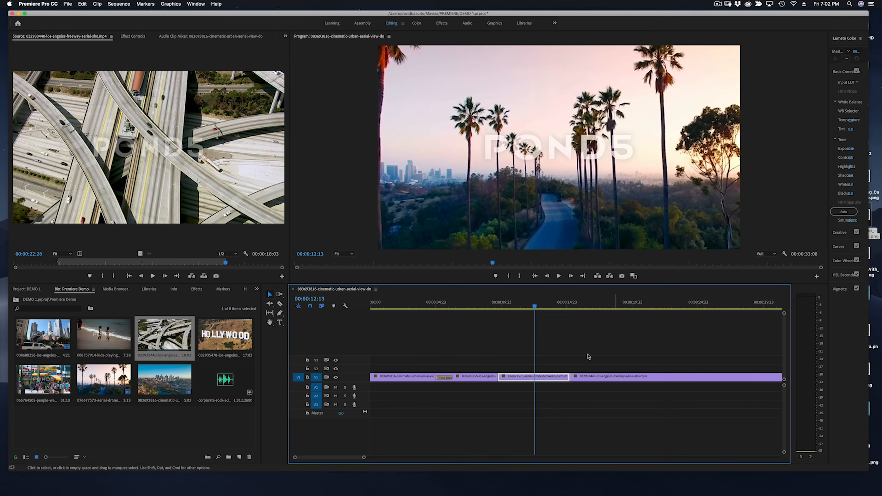
left_click_drag(363, 458, 444, 456)
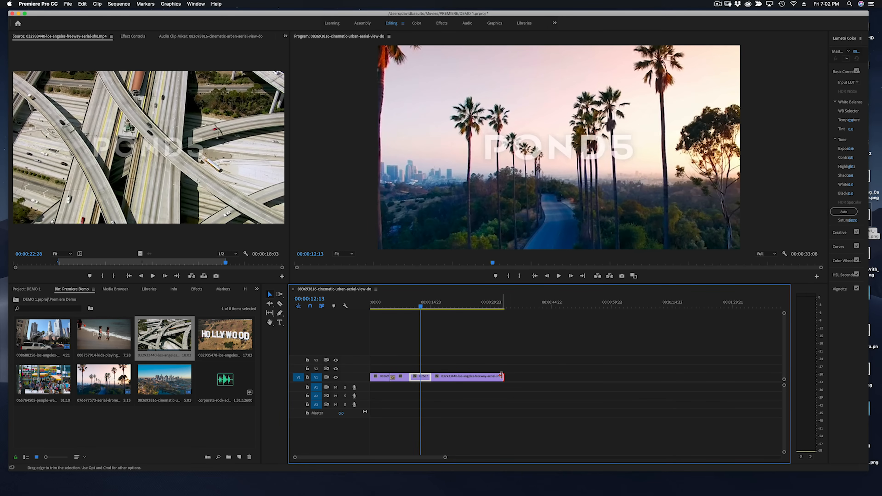
mouse_move(501, 375)
left_mouse_down()
mouse_move(464, 376)
mouse_move(505, 376)
left_mouse_up()
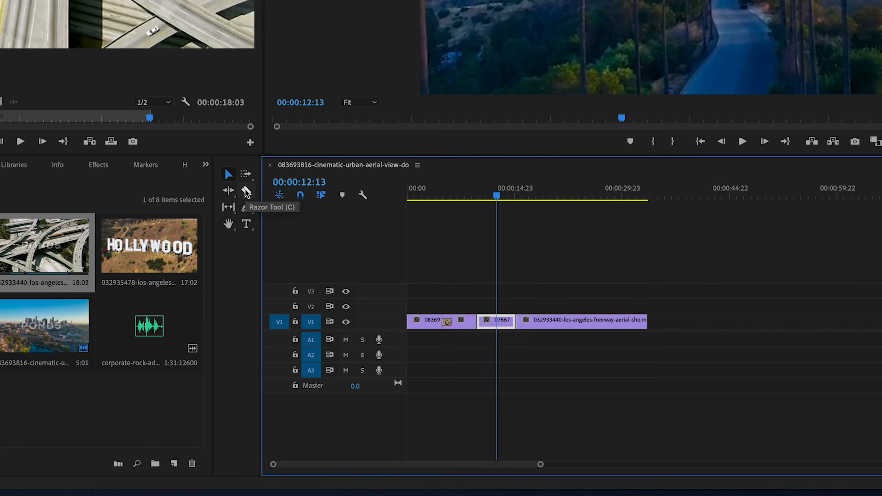
Cut the freeway clip on V1 at about 00:00:20:18 with the Razor tool, delete the part after the cut, and scrub through the sequence
left_click(246, 191)
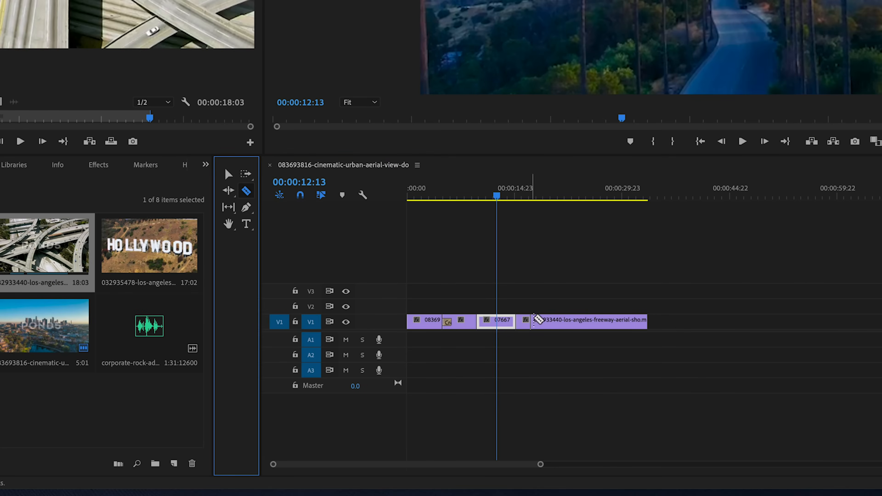
left_click(555, 321)
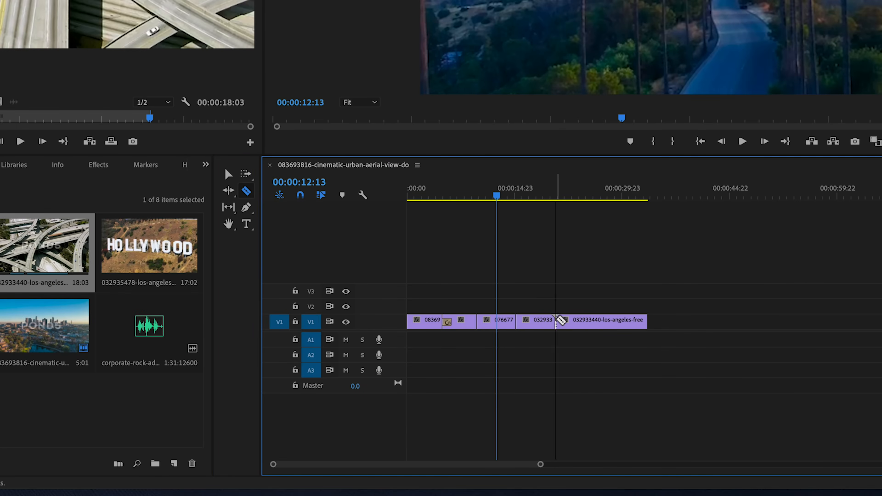
left_click(228, 174)
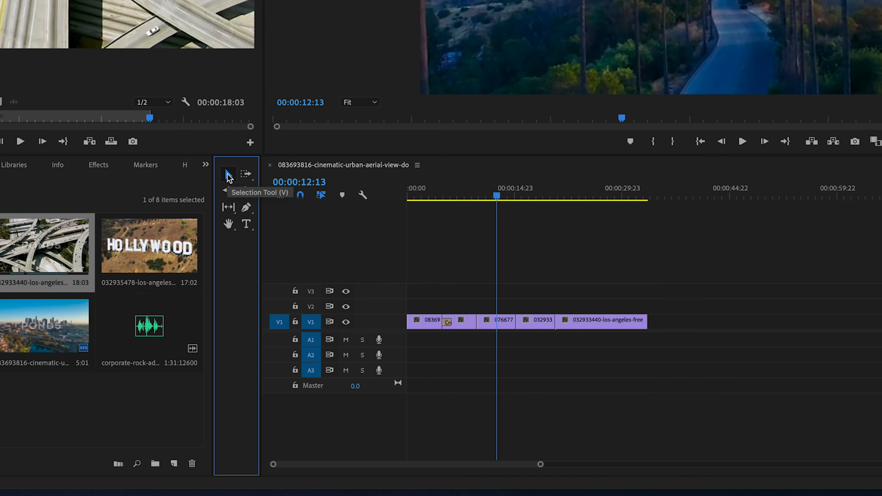
left_click(606, 322)
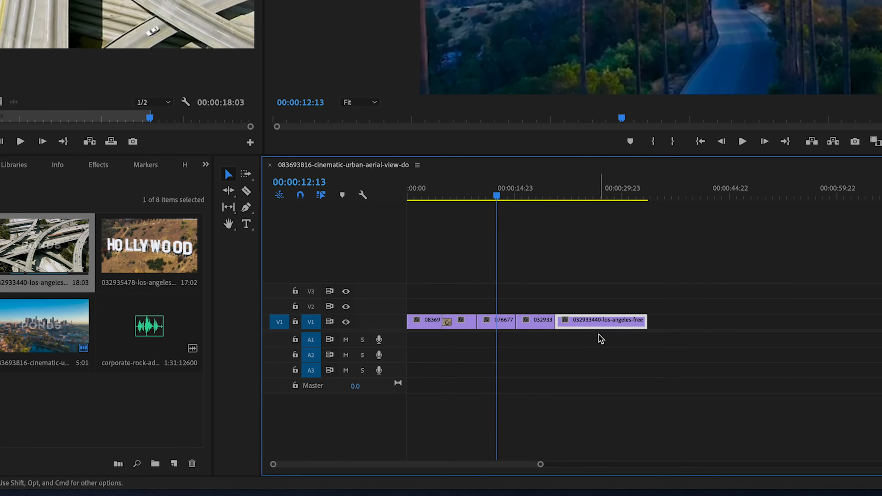
key("Delete")
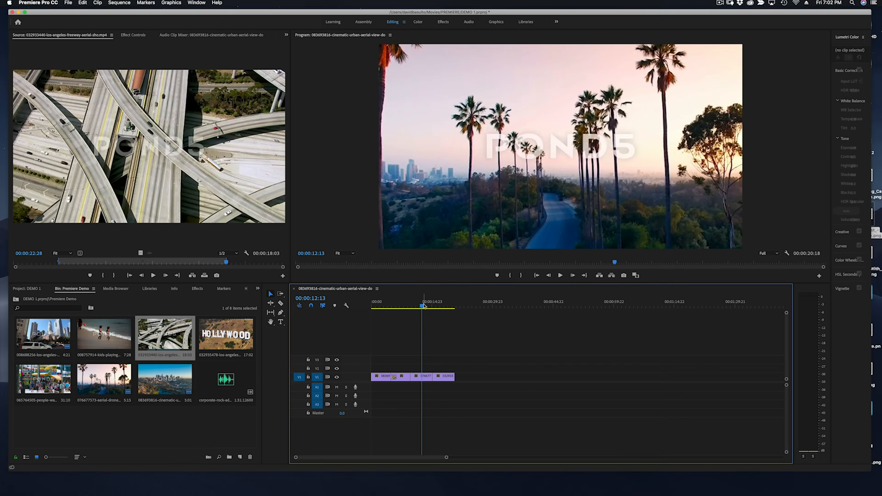
left_click_drag(497, 196, 411, 199)
left_click_drag(373, 308, 445, 315)
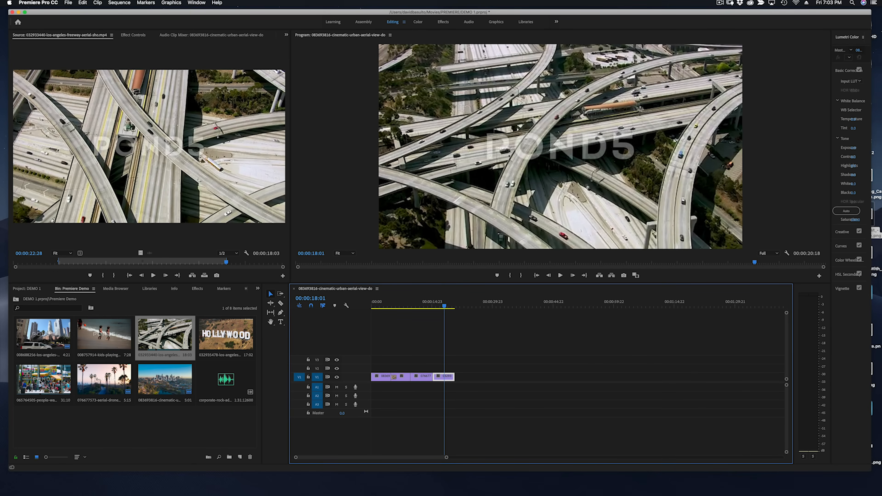
Mark a 00:00:04:29 range ending at 00:00:08:14 in the 032935478 Hollywood sign clip and add it to V1 after the freeway clip
left_click(226, 330)
double_click(227, 337)
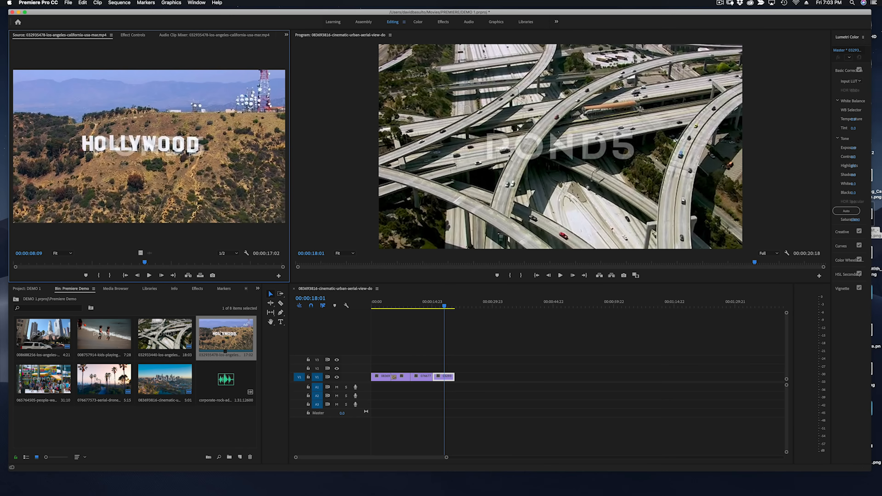
left_click_drag(47, 265, 461, 377)
key("i")
key("o")
left_click(437, 307)
left_click_drag(437, 306, 467, 306)
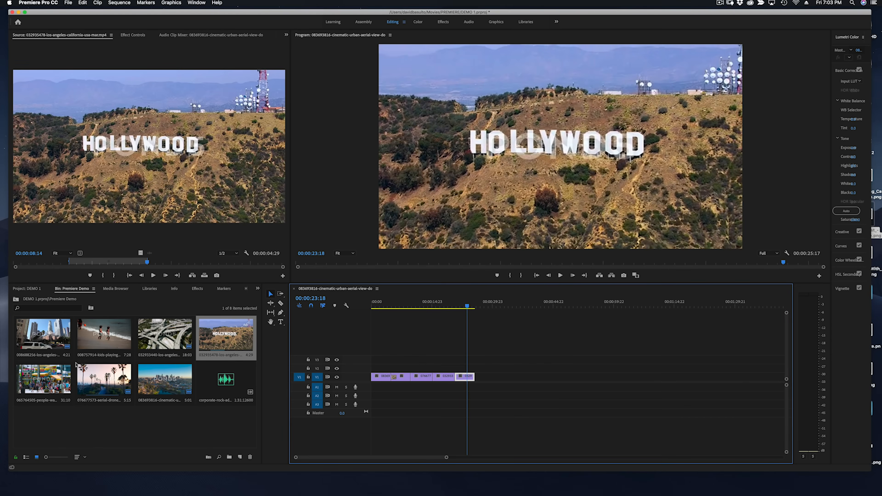
Mark a 00:00:14:08 range ending at 00:00:18:23 in the 065764505 Venice Beach clip and add it to V1 after the Hollywood clip
double_click(46, 379)
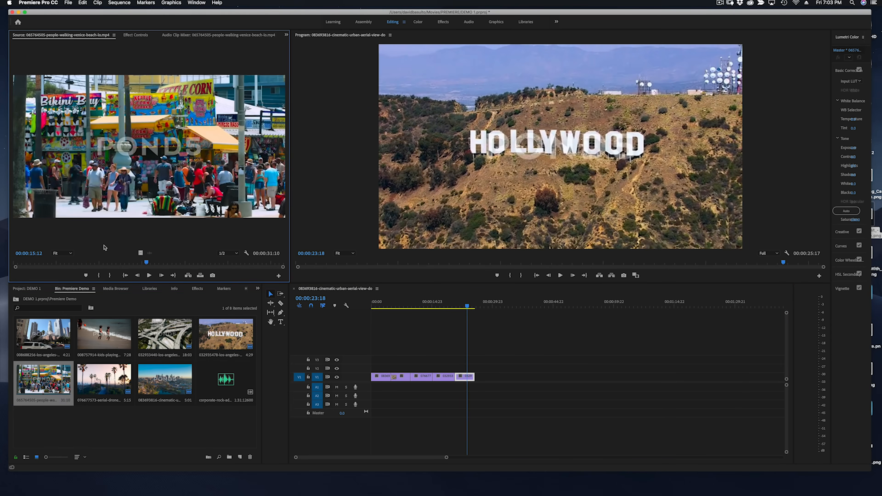
left_click_drag(146, 262, 176, 270)
key("i")
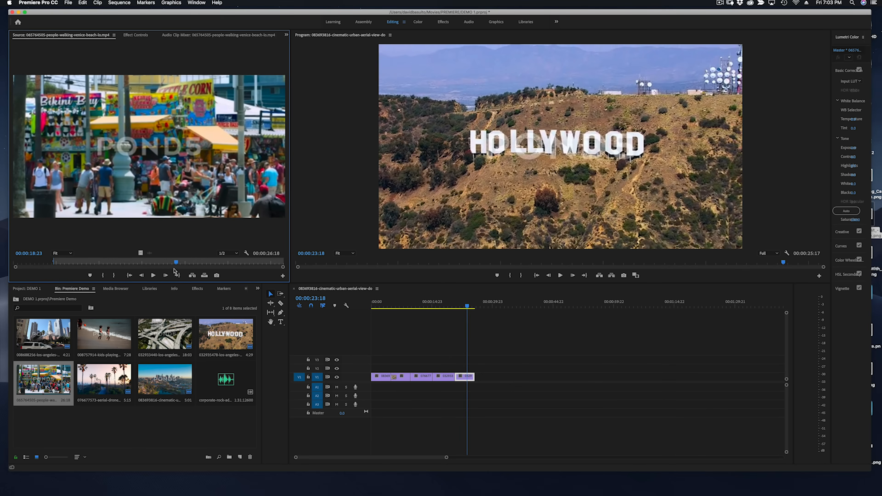
key("o")
left_click_drag(174, 158, 506, 376)
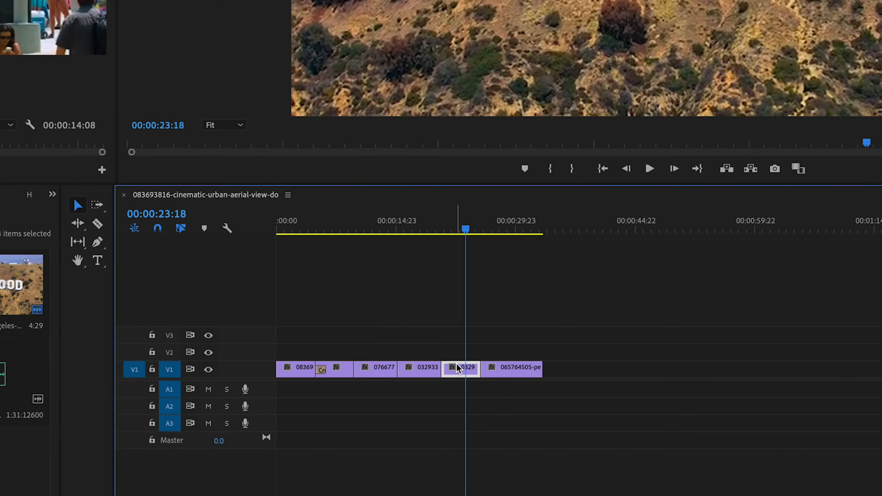
Move the Hollywood clip past the Venice Beach clip on V1 and ripple delete the gap it leaves
left_click_drag(454, 367, 567, 373)
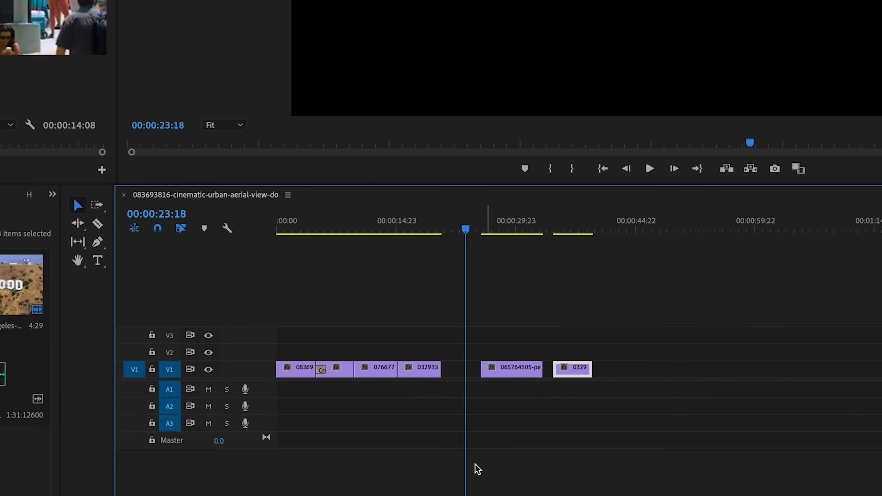
right_click(456, 372)
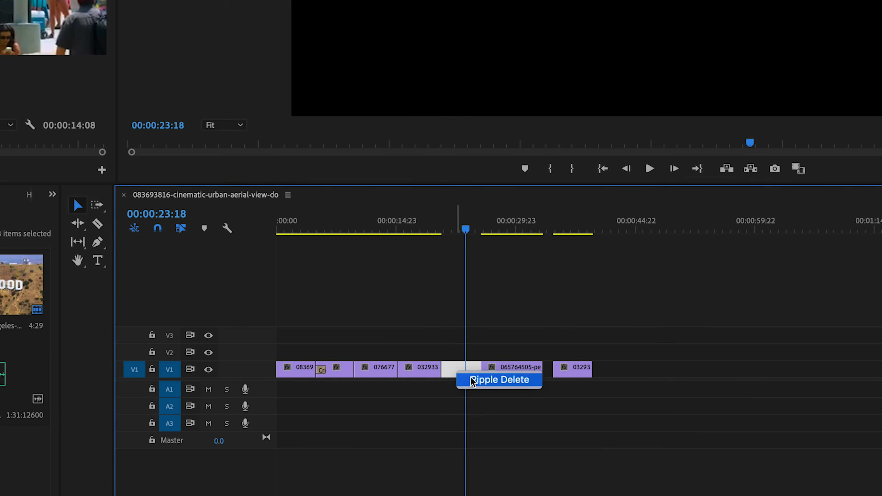
left_click(478, 382)
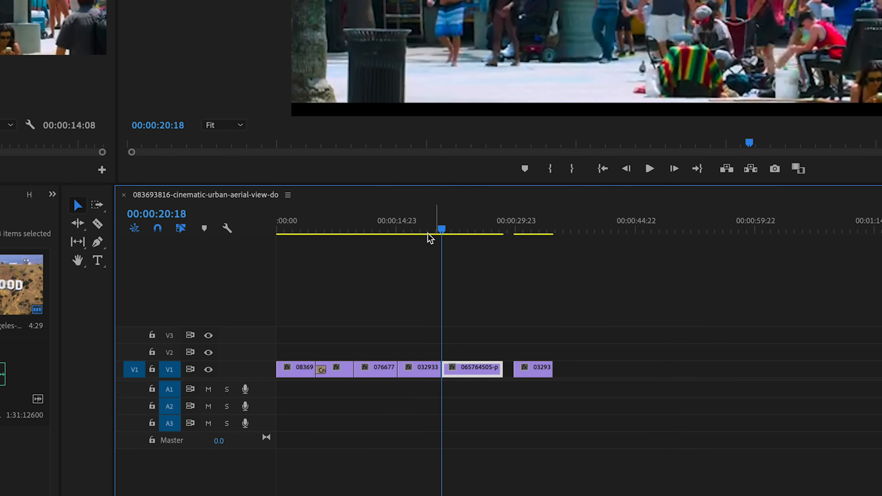
Undo the ripple delete and the Hollywood clip move, and scrub the sequence into the Venice Beach clip
key("super+z")
key("super+z")
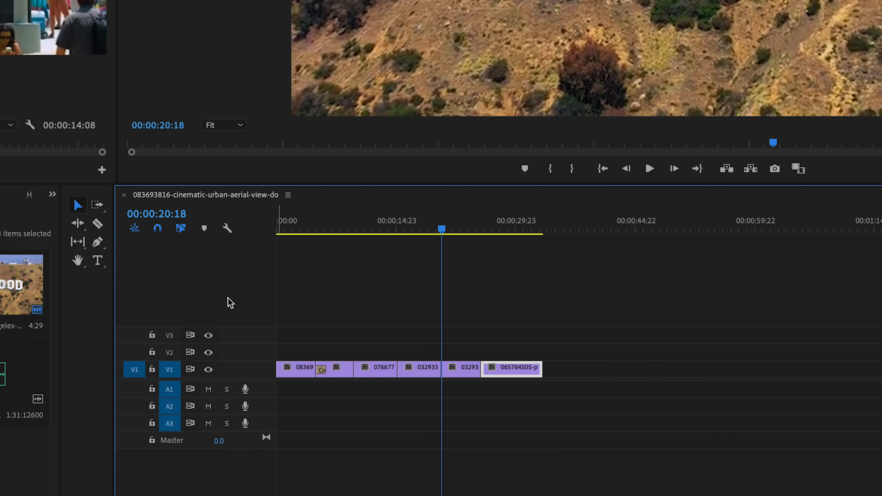
left_click_drag(441, 229, 502, 254)
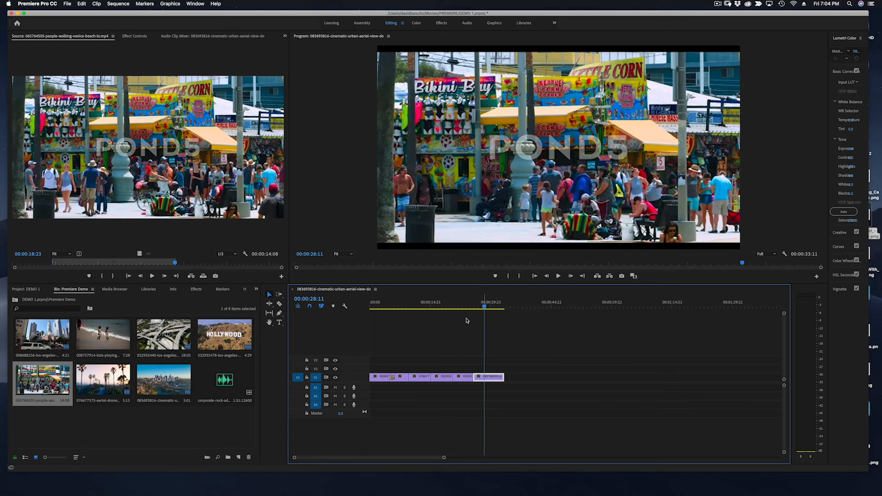
Mark In at 00:00:01:03 and Out at 00:00:04:08 in the 008757914 kids-playing clip and add it to V1 after the Venice Beach clip
left_click(99, 336)
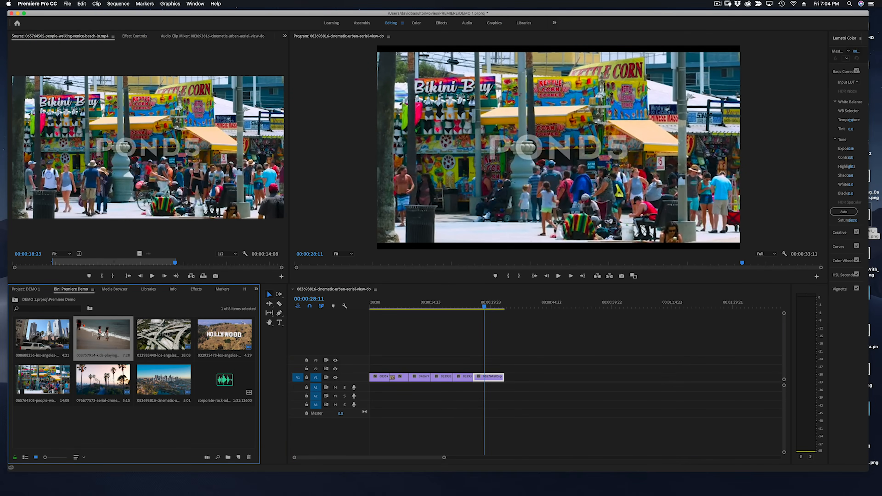
double_click(106, 334)
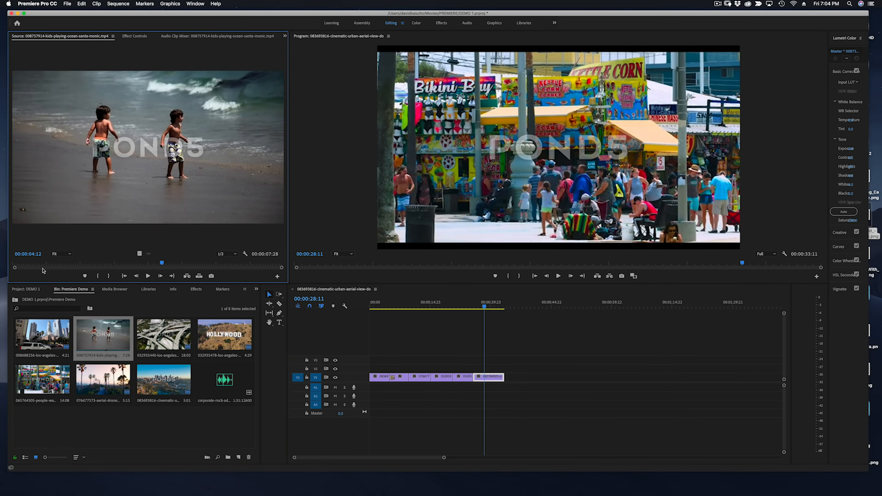
left_click_drag(162, 263, 50, 273)
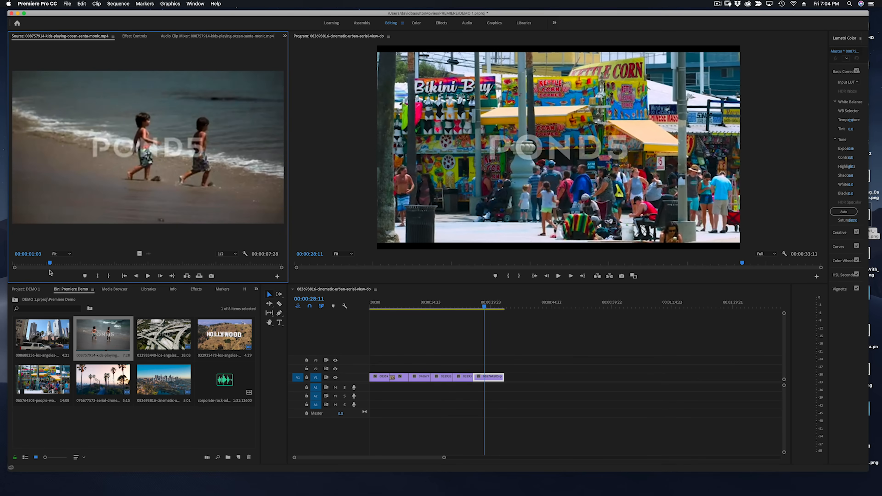
key("i")
left_click_drag(57, 264, 157, 263)
key("o")
left_click_drag(160, 174, 525, 375)
Apply a Cross Dissolve to each of the five remaining cuts on V1, from the downtown clip through the kids-playing clip
left_click_drag(485, 307, 402, 306)
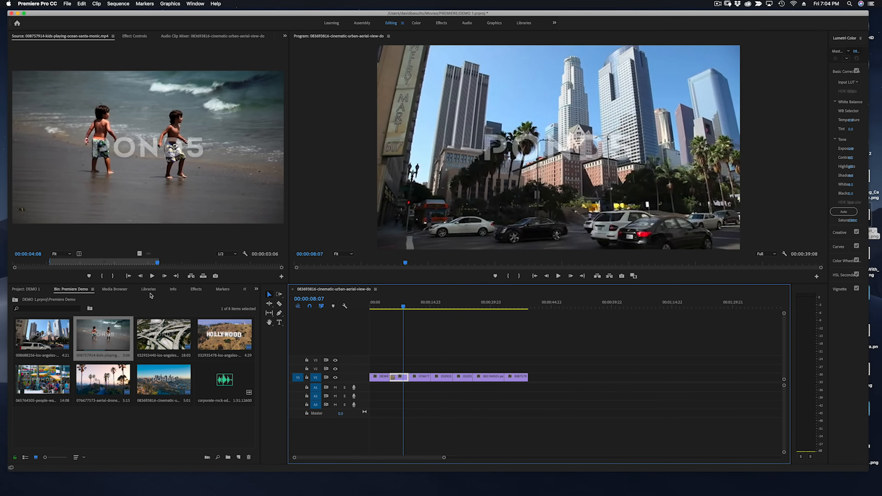
left_click(197, 290)
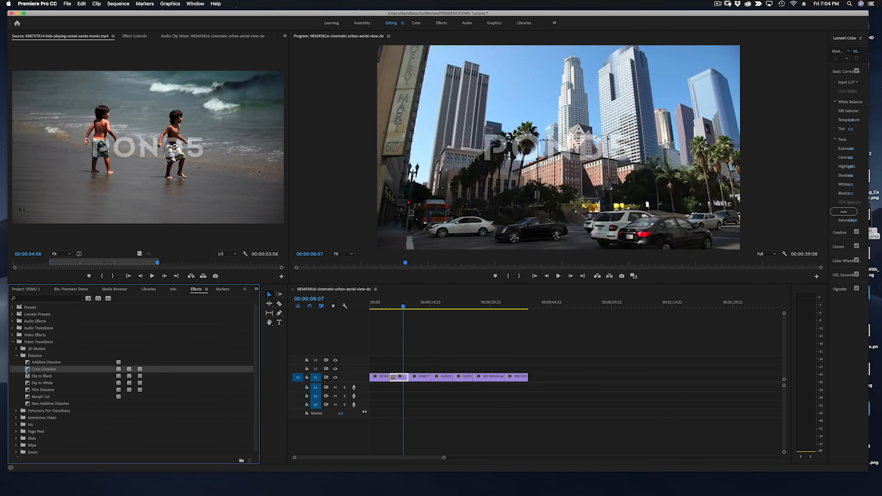
left_click_drag(27, 370, 408, 377)
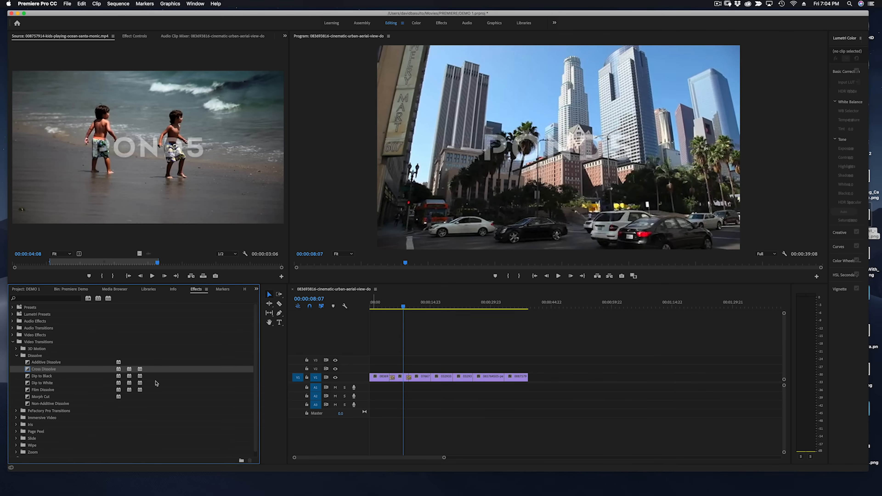
left_click_drag(26, 370, 435, 377)
left_click_drag(26, 371, 456, 380)
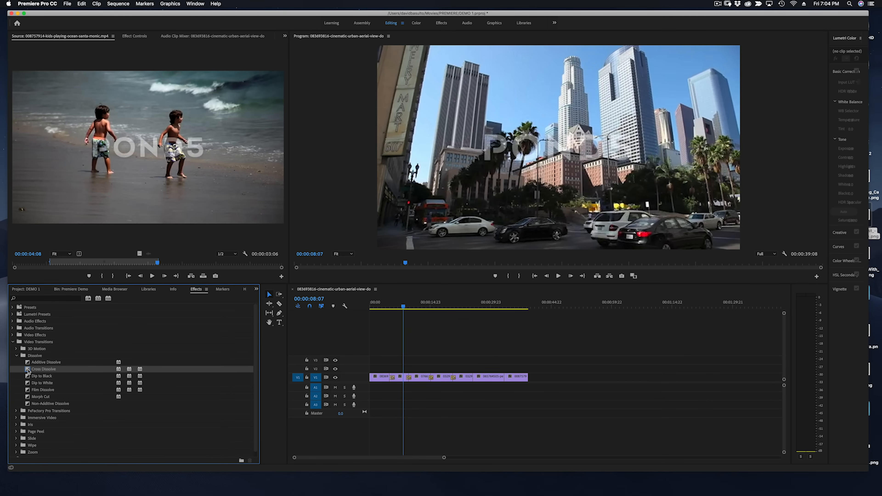
left_click_drag(28, 371, 475, 382)
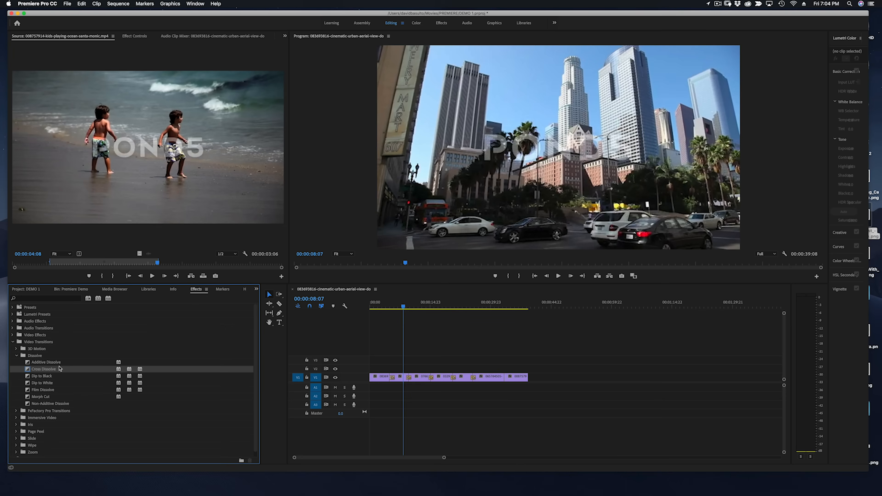
left_click_drag(60, 368, 506, 383)
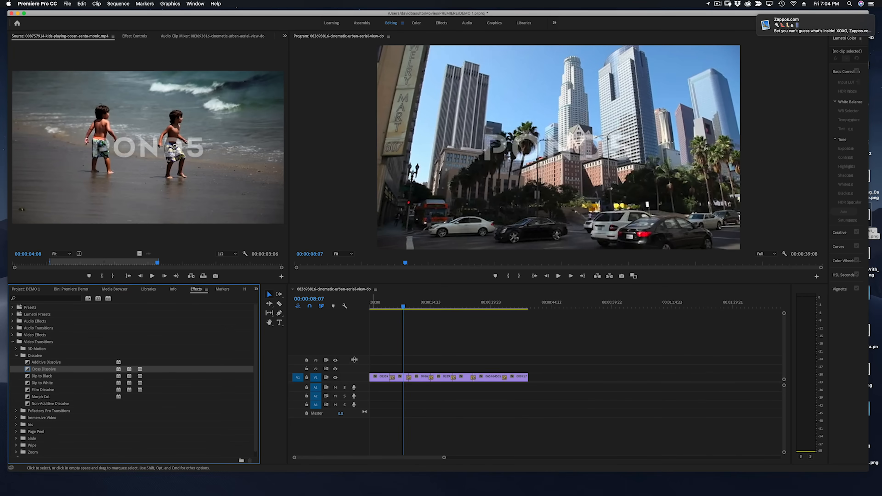
Apply a Dip to Black transition to the start of the first aerial clip on V1 and preview the sequence from the beginning
left_click_drag(404, 306, 348, 326)
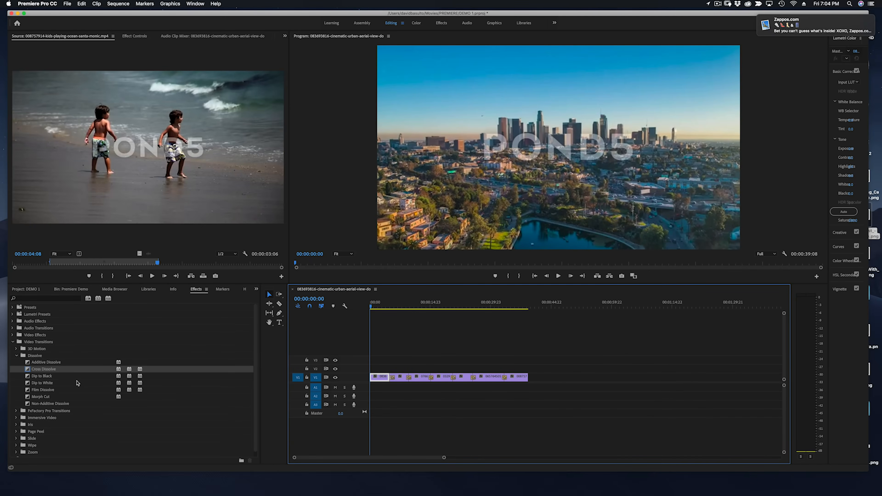
left_click(28, 376)
left_click_drag(36, 375, 373, 377)
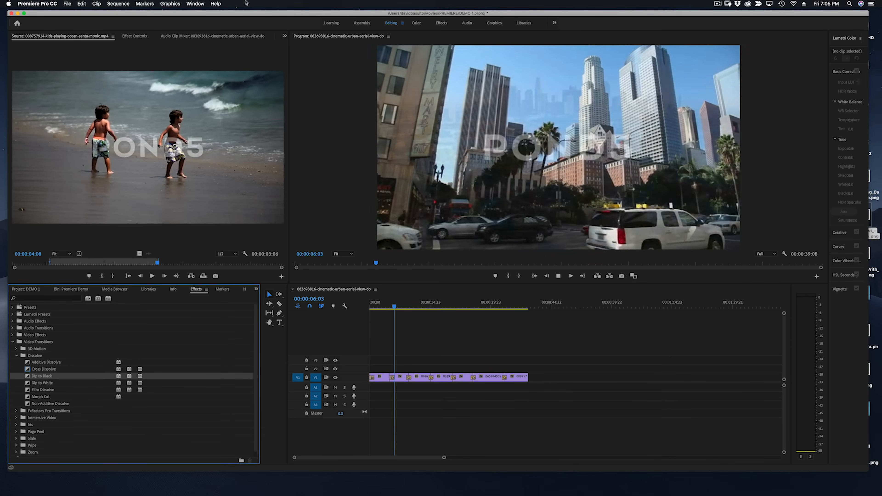
key("space")
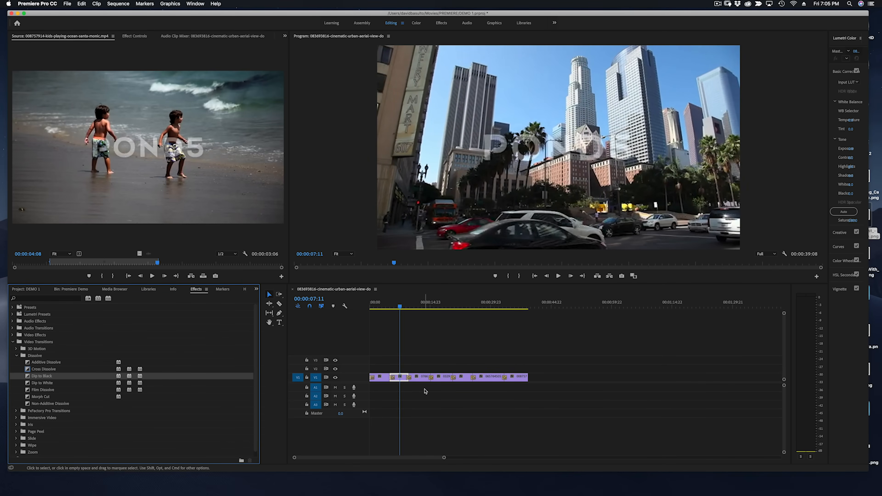
Return to the DEMO 1 project's contents and open the Premiere Demo bin
key("shift+1")
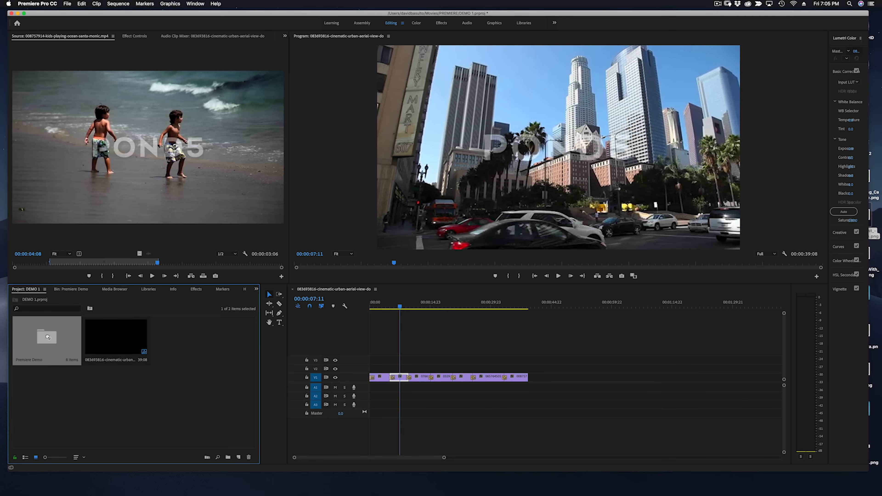
double_click(41, 330)
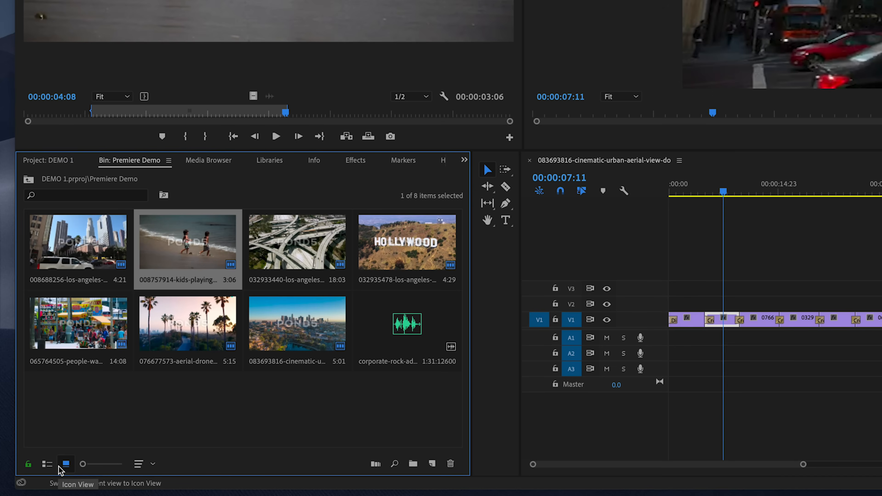
View the Premiere Demo bin's clips as a list with their metadata columns, and return the bin to Icon View
mouse_move(92, 464)
left_mouse_down()
mouse_move(108, 464)
mouse_move(83, 464)
left_mouse_up()
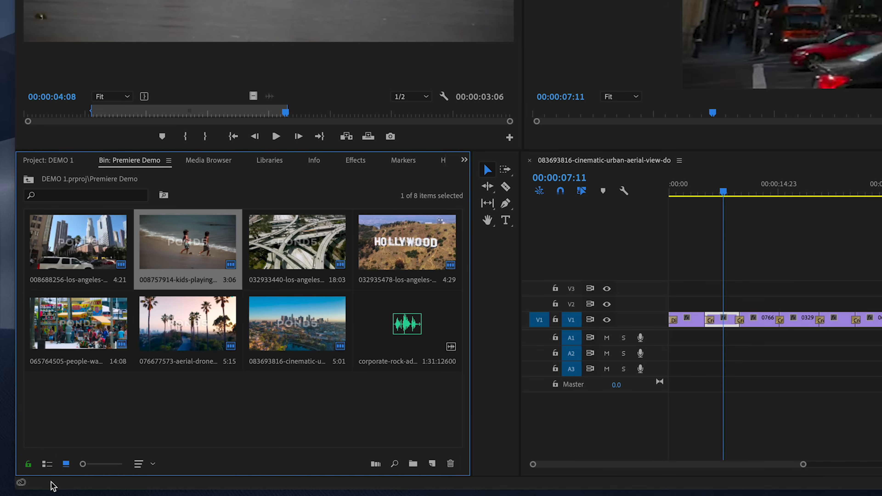
left_click(43, 467)
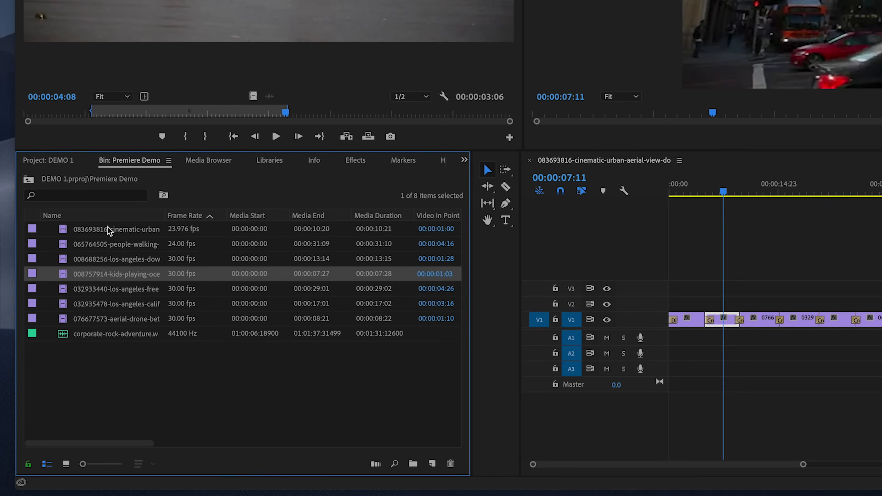
left_click(65, 464)
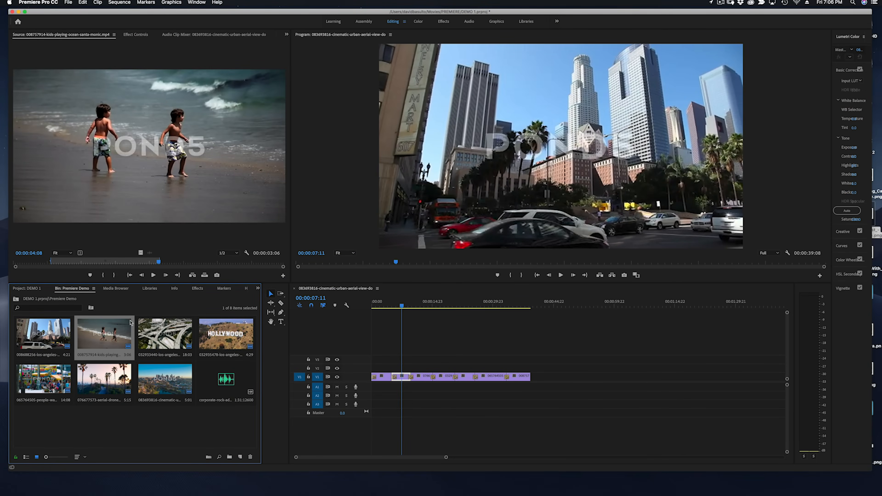
Scrub through the clips on V1 and look over the available effects and the DEMO 1 project contents
left_click_drag(402, 305, 421, 305)
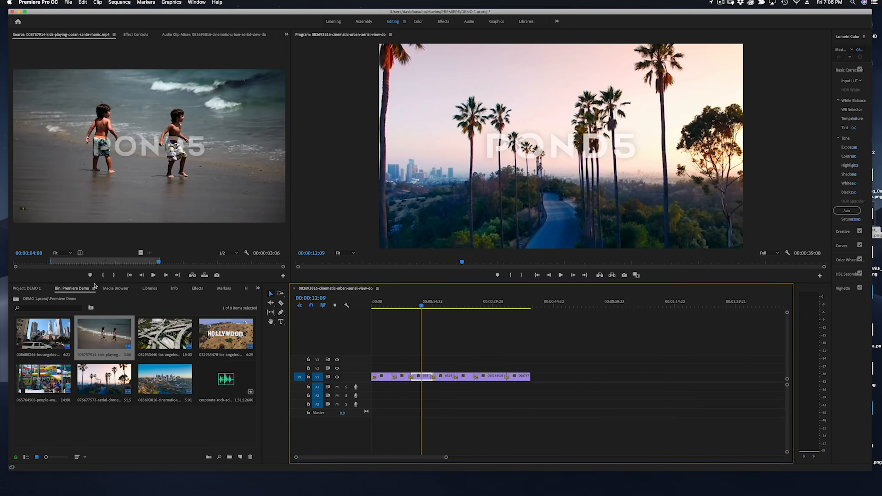
left_click(197, 288)
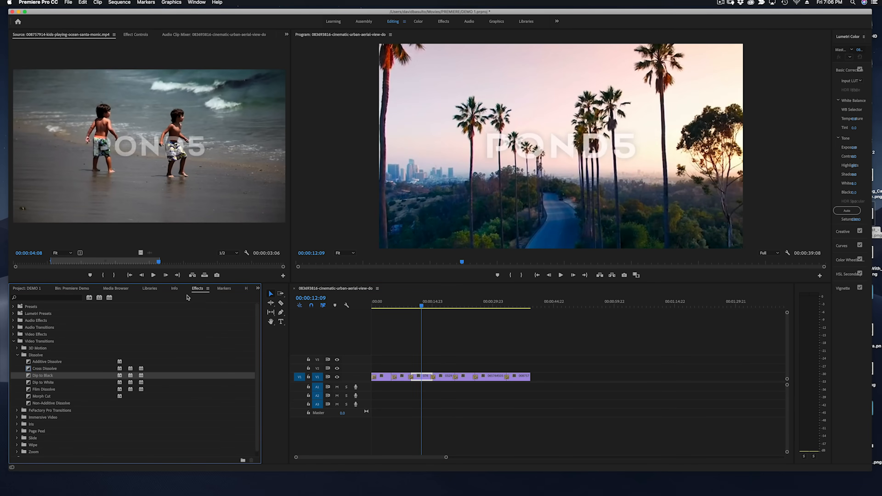
left_click(32, 289)
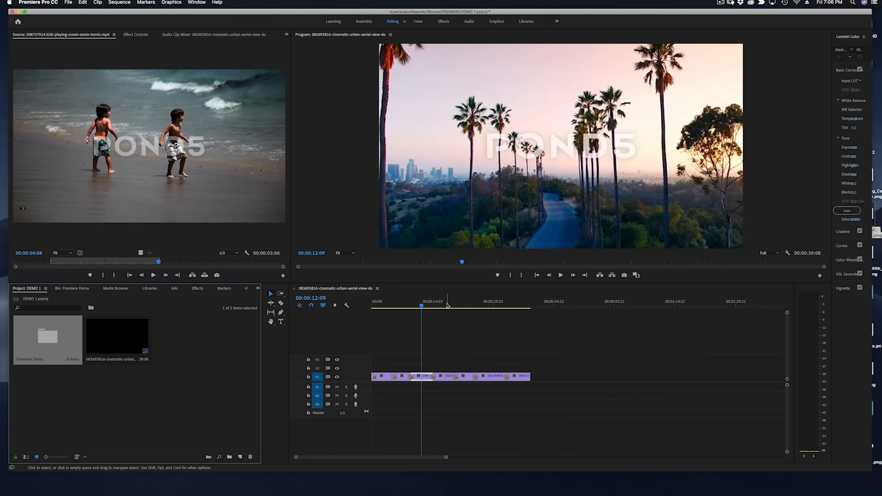
left_click(512, 302)
left_click_drag(514, 303, 462, 313)
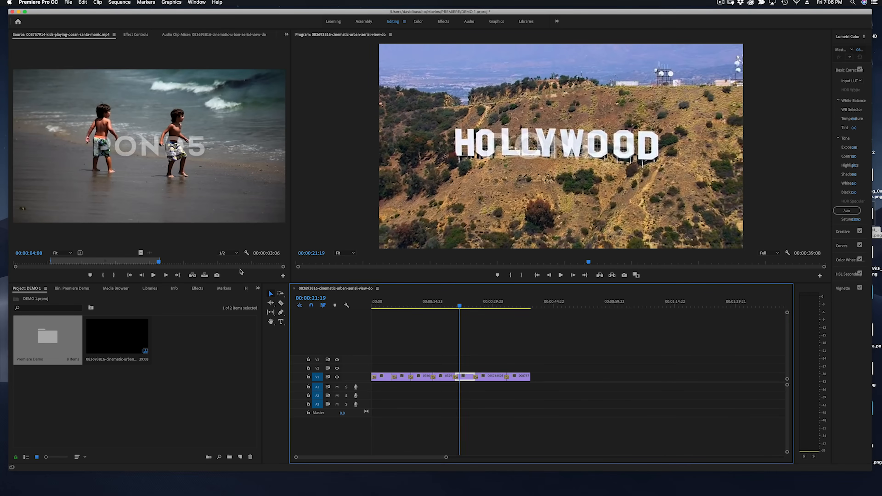
In the first V1 aerial clip's Effect Controls, try a vertical position of 126, reset it, and set the scale to 153
left_click(384, 379)
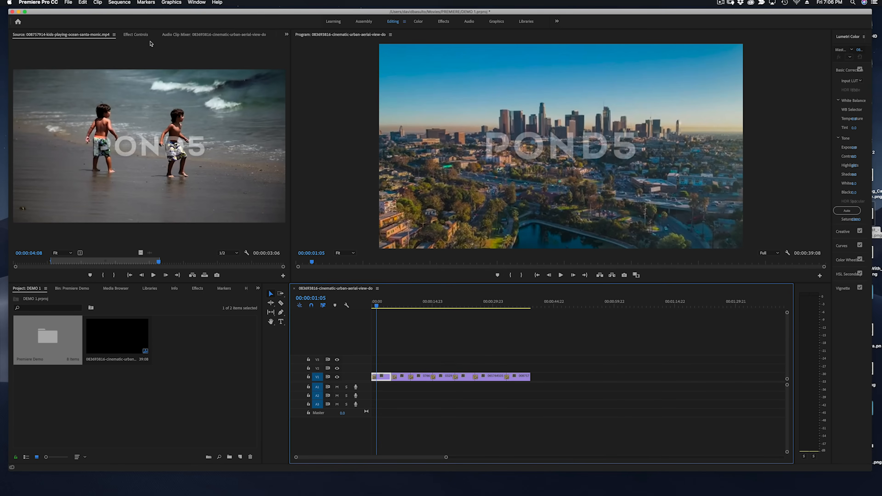
left_click(135, 34)
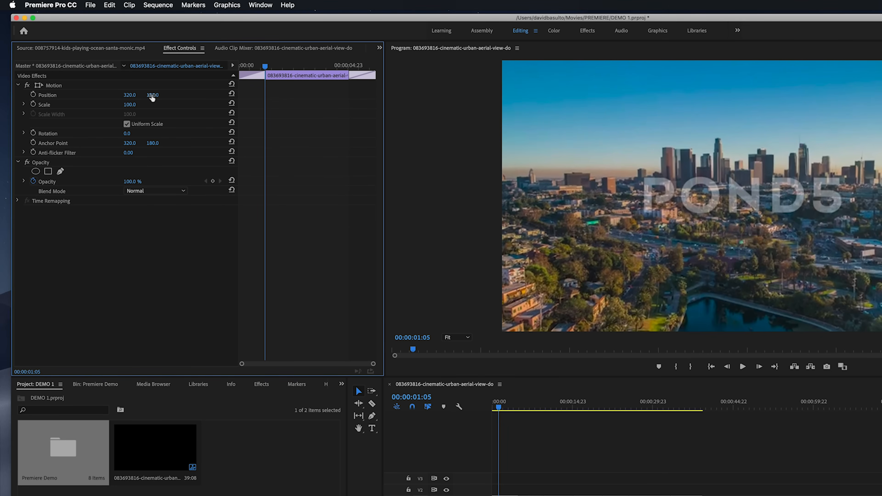
left_click_drag(153, 95, 230, 97)
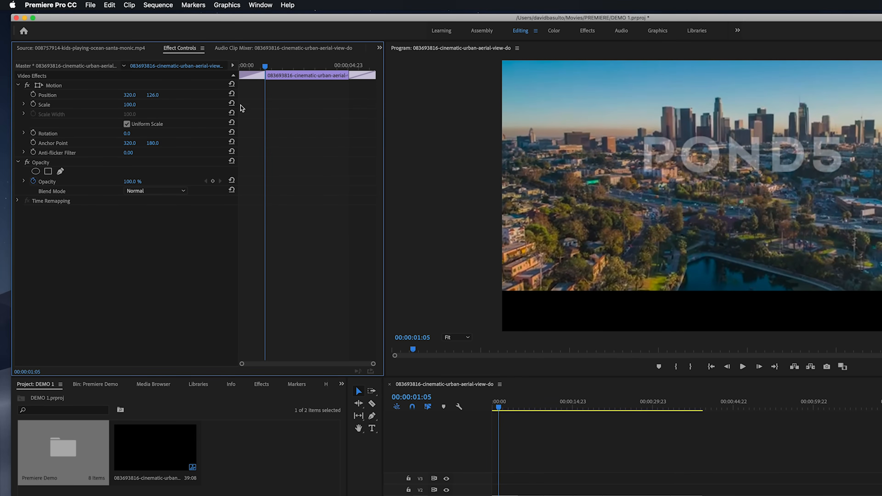
left_click(231, 94)
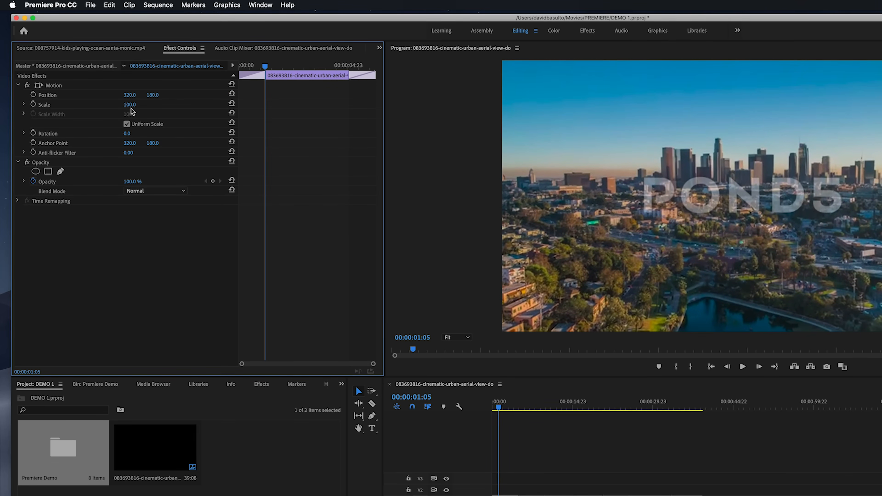
left_click_drag(125, 104, 154, 101)
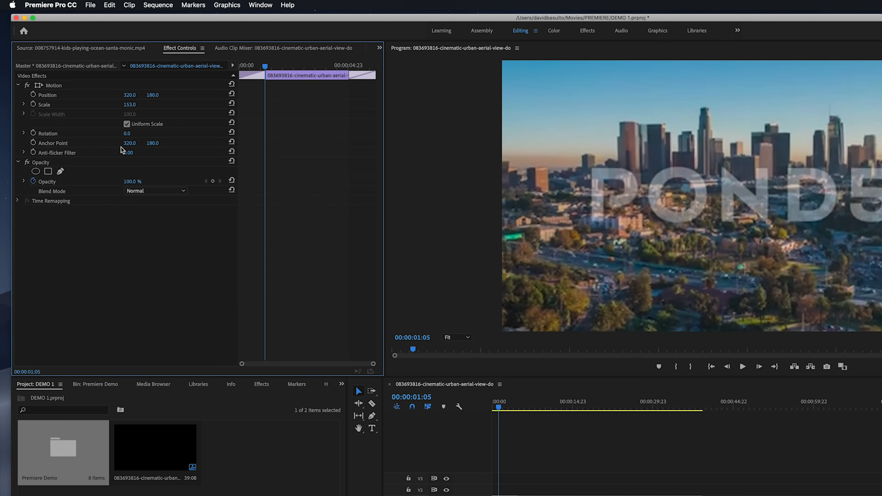
Try rotating the first aerial clip to 79° and to a larger angle, resetting Rotation each time
left_click(126, 135)
type("79")
key("Return")
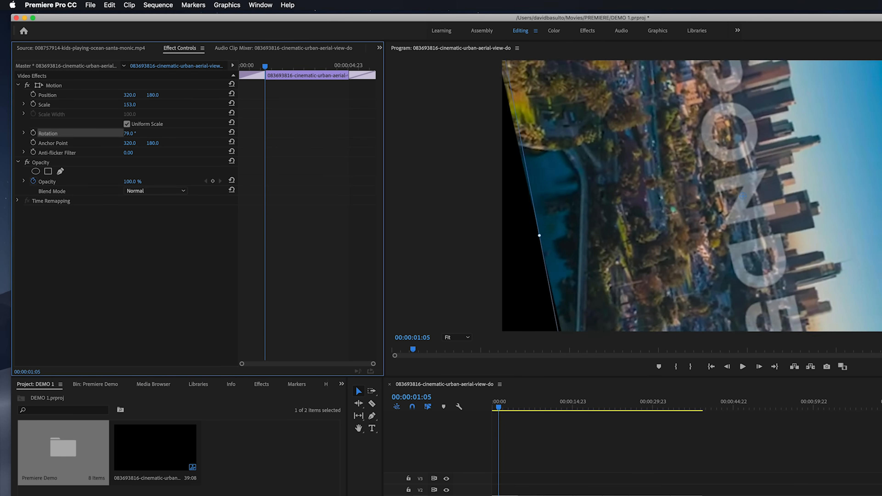
left_click(232, 132)
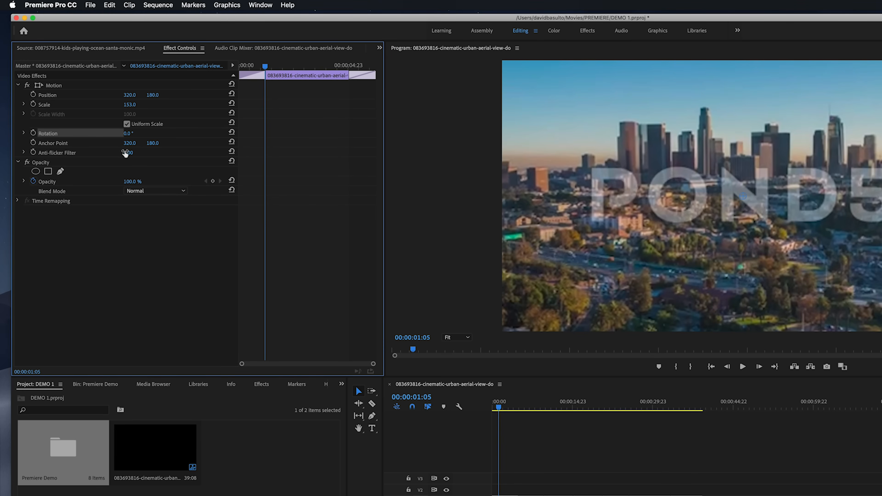
left_click_drag(128, 133, 187, 133)
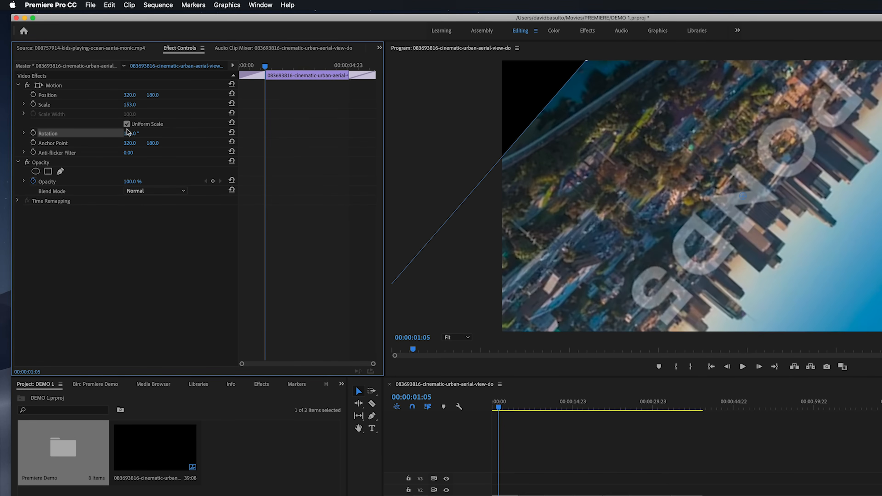
left_click(231, 133)
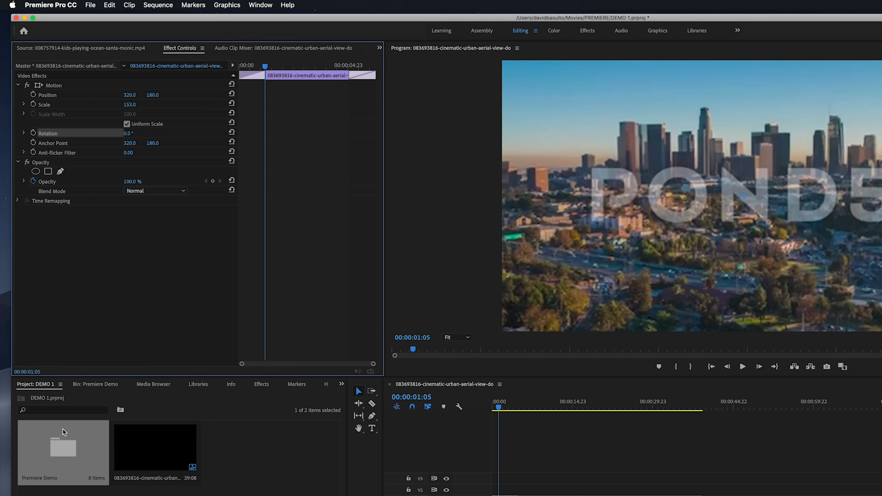
Open the Premiere Demo bin and place the 032933440 freeway clip on V3 at the start of the sequence
double_click(71, 459)
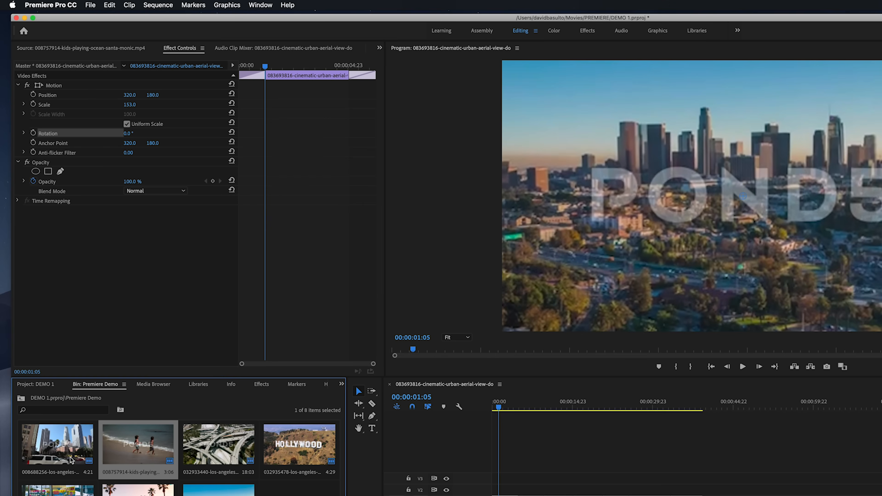
double_click(209, 453)
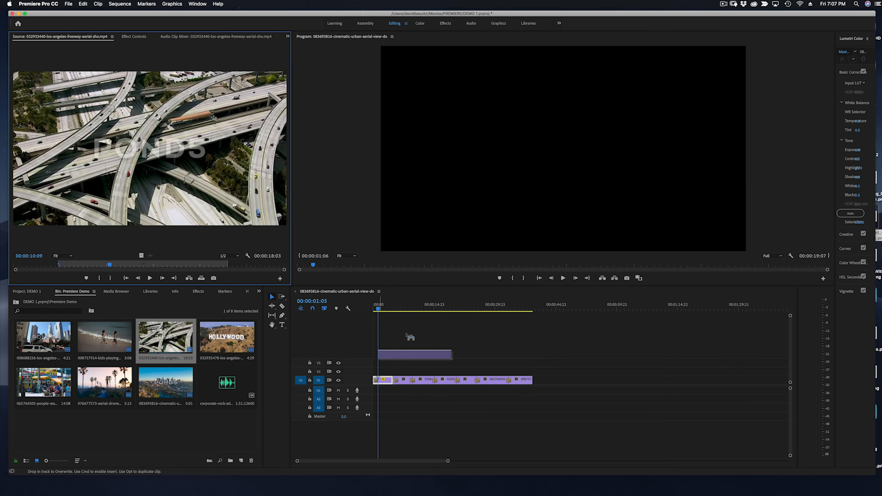
mouse_move(499, 466)
left_mouse_down()
mouse_move(556, 468)
mouse_move(495, 468)
left_mouse_up()
left_click_drag(376, 355, 375, 362)
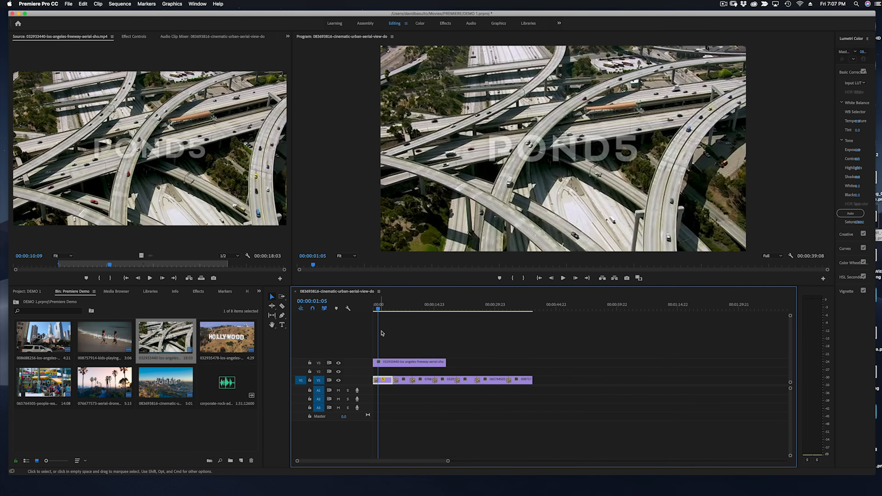
Lower the opacity of the freeway clip on V3 to 22%
left_click(144, 36)
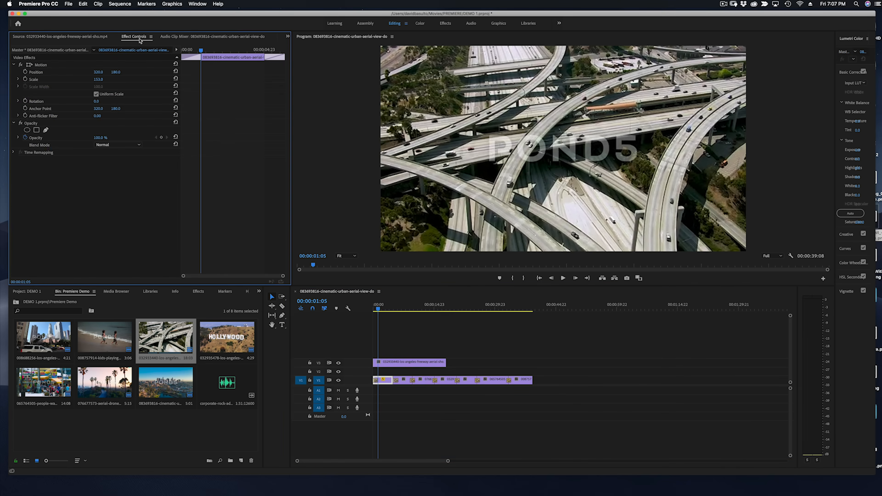
left_click(385, 364)
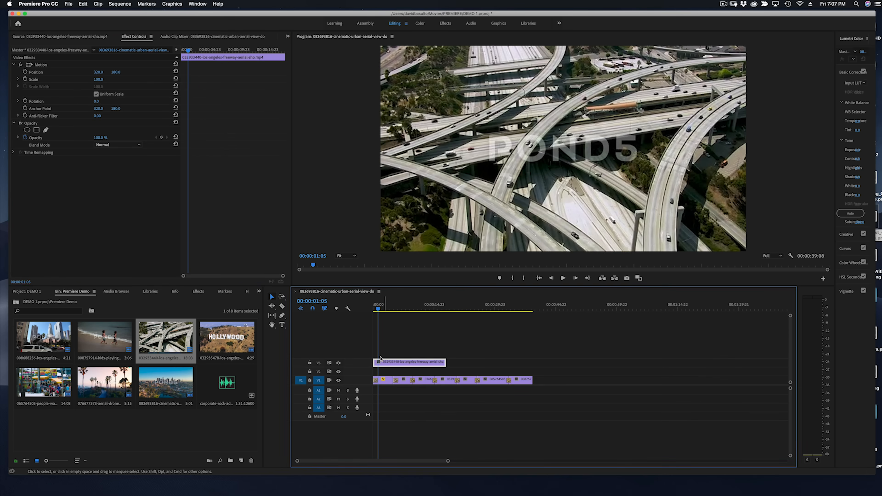
left_click_drag(100, 138, 73, 137)
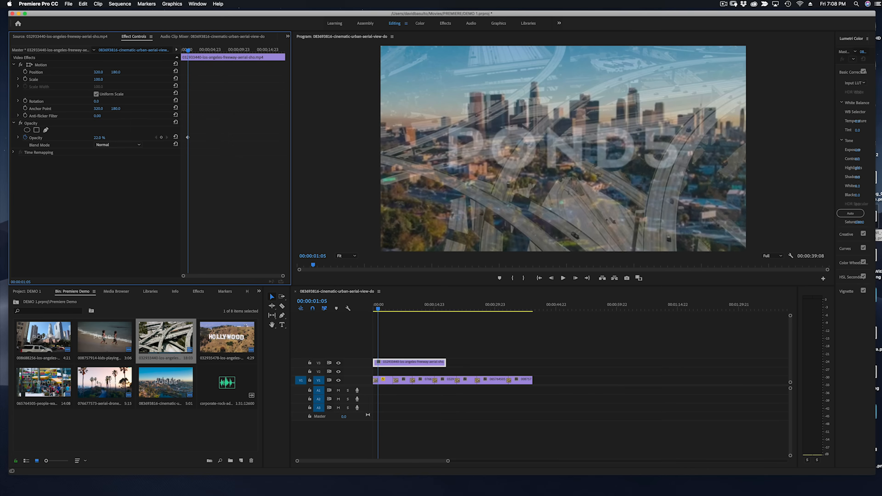
Try the Color Burn and Screen blend modes on the V3 freeway clip and reset its opacity to 100%
left_click(137, 145)
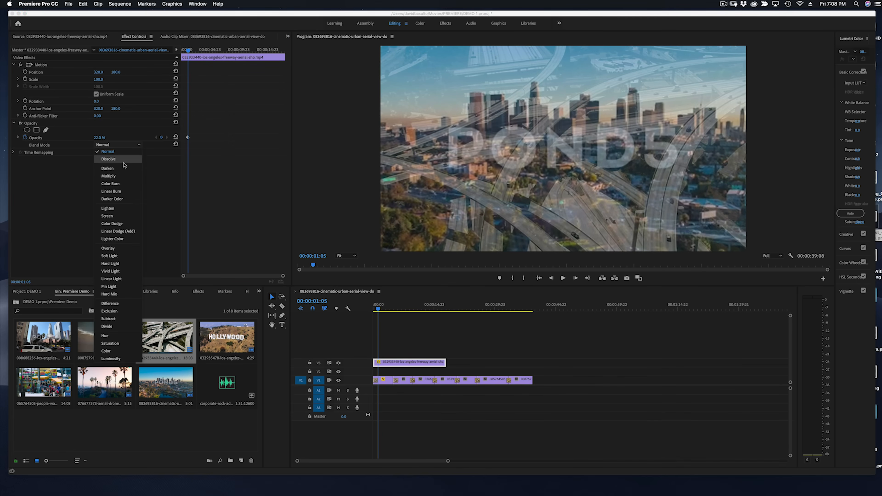
left_click(111, 183)
left_click(119, 146)
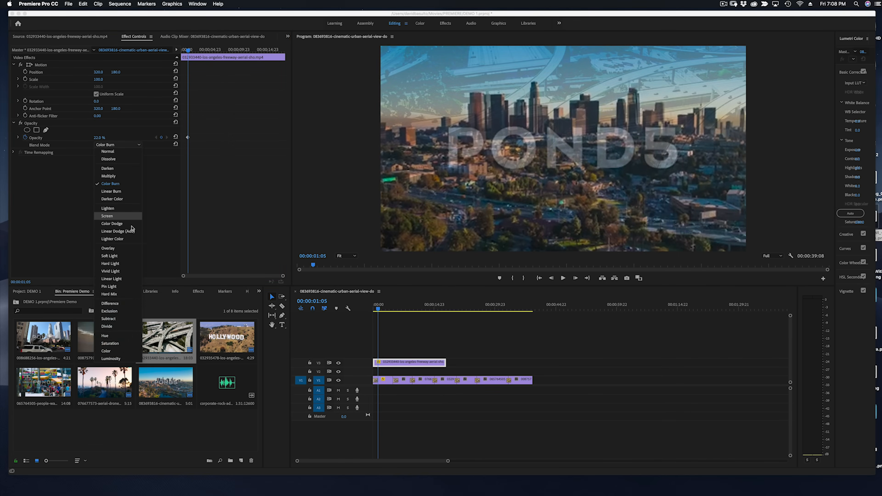
left_click(118, 219)
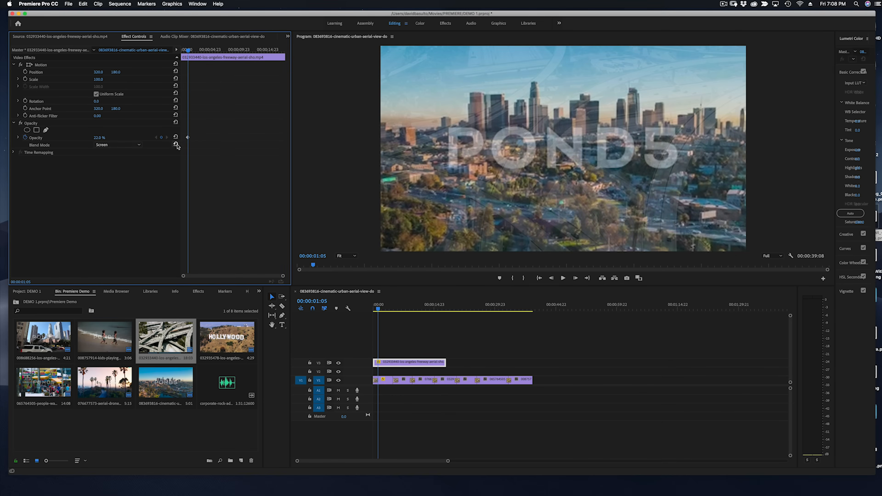
left_click(176, 137)
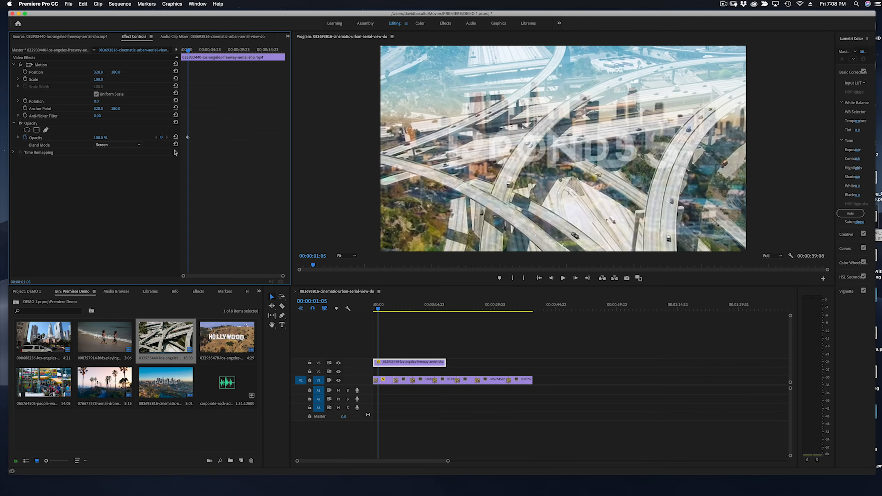
Delete the freeway clip from V3, reselect the first aerial clip on V1 and move the playhead to 00:00:01:19
left_click(386, 362)
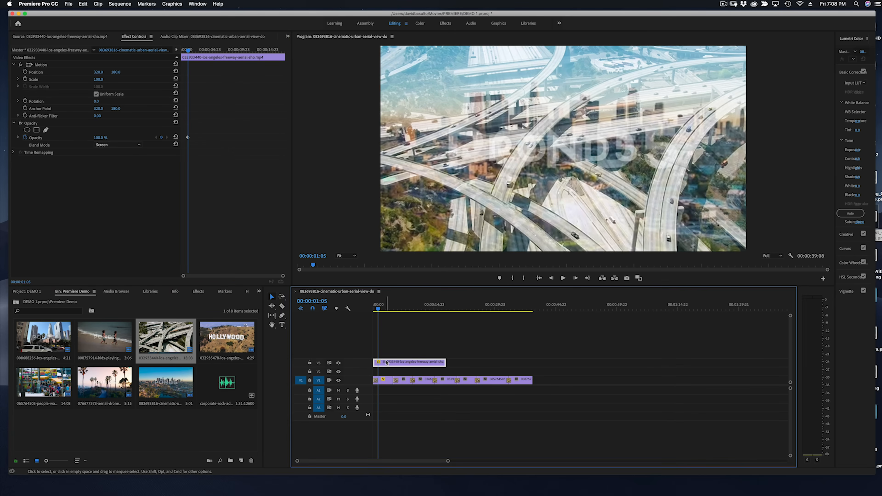
key("Delete")
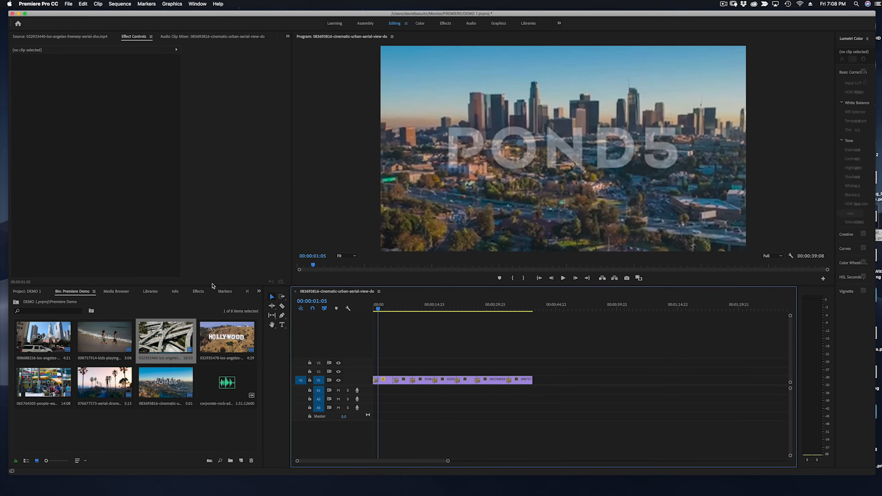
left_click(382, 380)
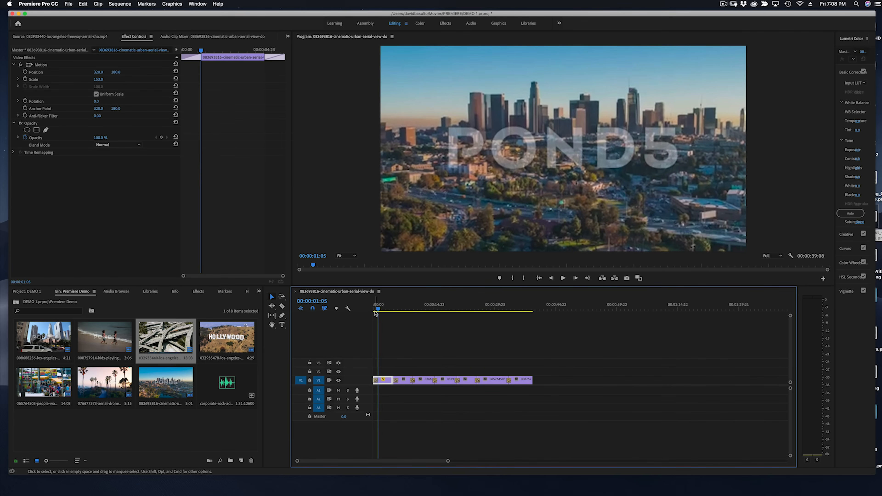
left_click(381, 310)
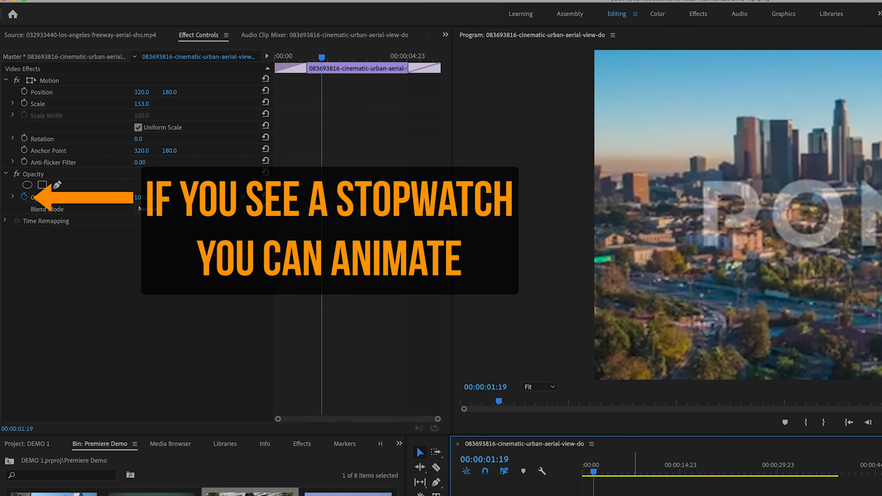
Place the 032935478 Hollywood clip on V1 beyond the sequence's last clip and park the playhead on its first frame at 00:00:47:06
left_click_drag(593, 471, 881, 475)
left_click_drag(348, 495, 881, 495)
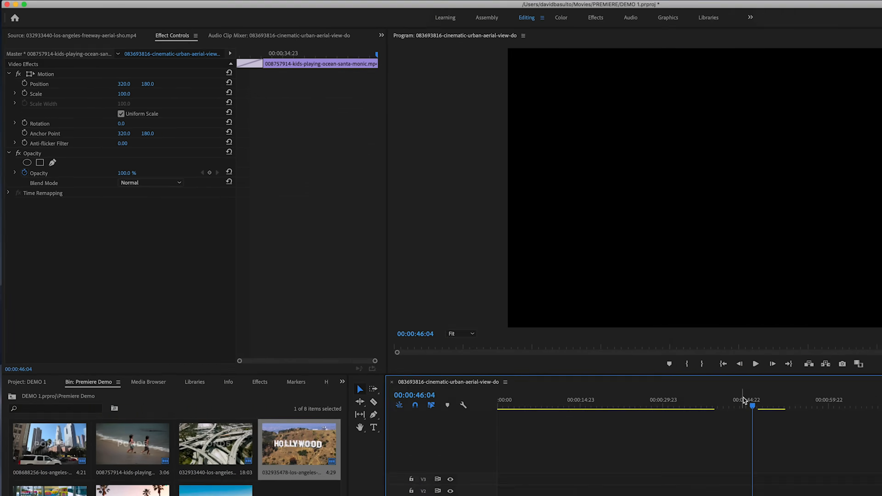
left_click_drag(557, 306, 567, 308)
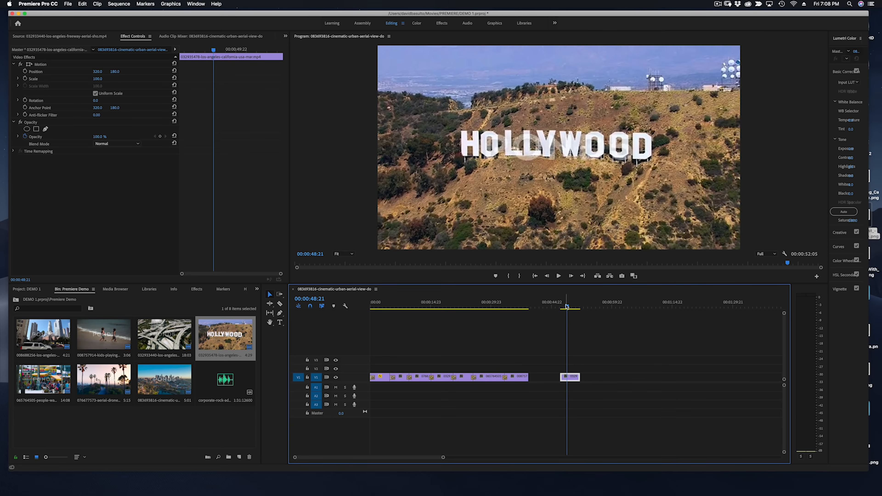
left_click(564, 307)
left_click(560, 307)
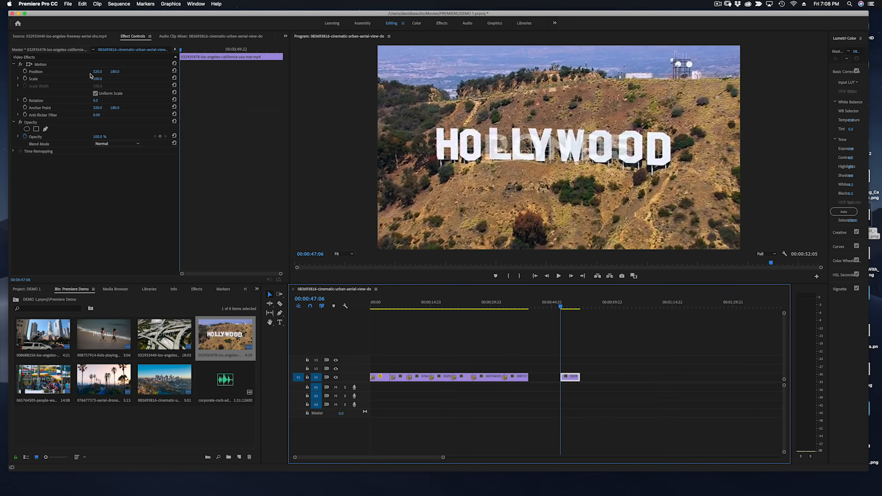
Set the Hollywood clip's horizontal position to 962 at its first frame and turn on animation for Position
left_click_drag(96, 74, 319, 75)
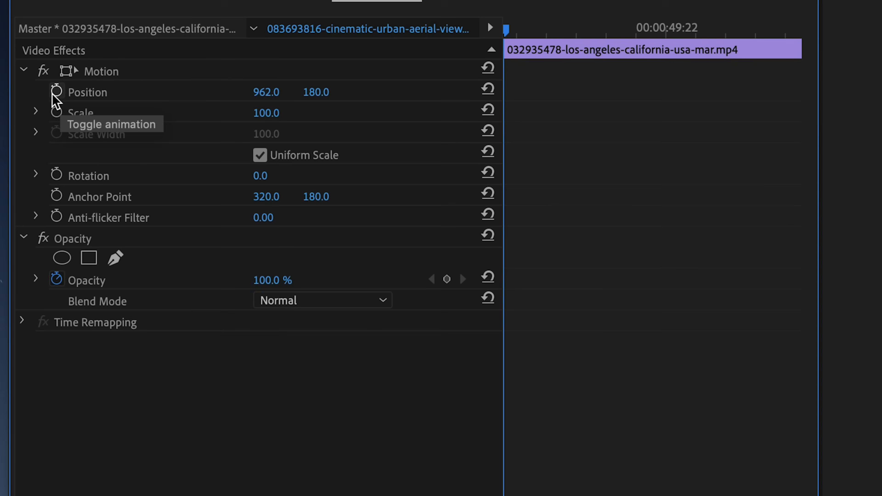
left_click(56, 91)
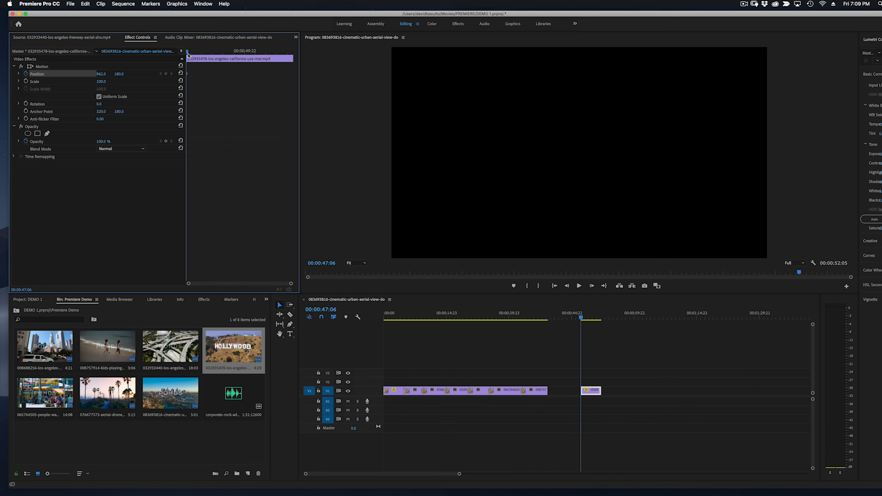
Keyframe the Hollywood clip's horizontal position to 318 at 00:00:49:12, sliding it in to fill the frame
left_click_drag(187, 54, 237, 65)
left_click_drag(101, 77, 141, 86)
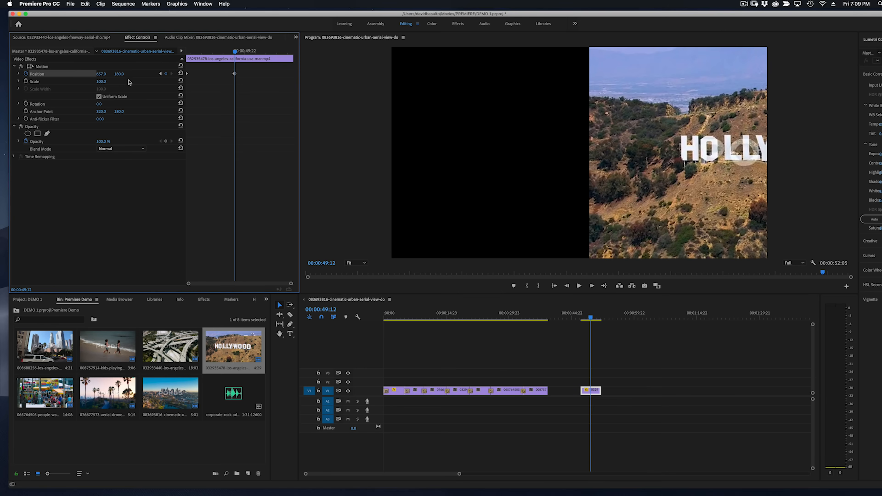
left_click(74, 79)
left_click_drag(101, 74, 5, 81)
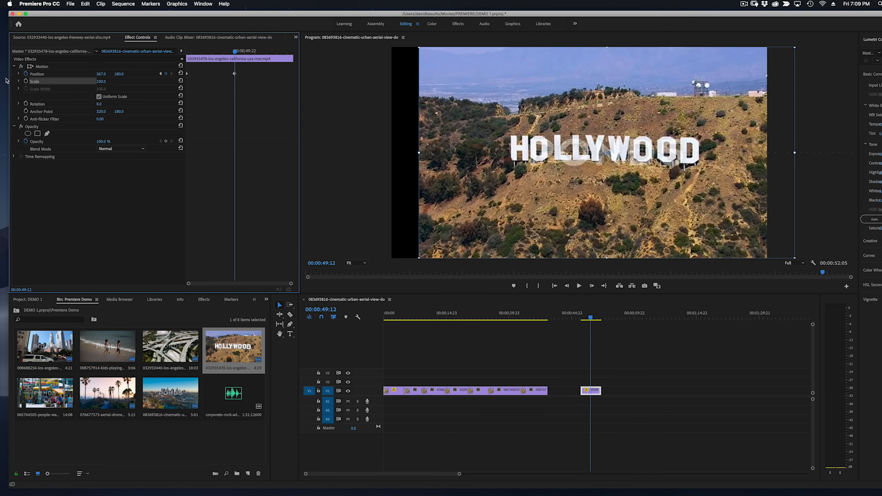
left_click_drag(5, 81, 0, 81)
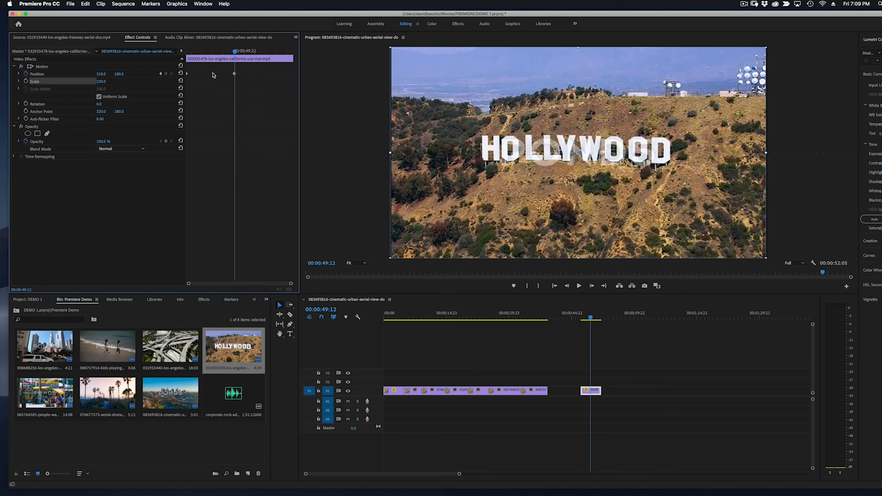
Preview the Hollywood clip's position animation from 00:00:45:19 and delete the clip from V1
left_click(575, 317)
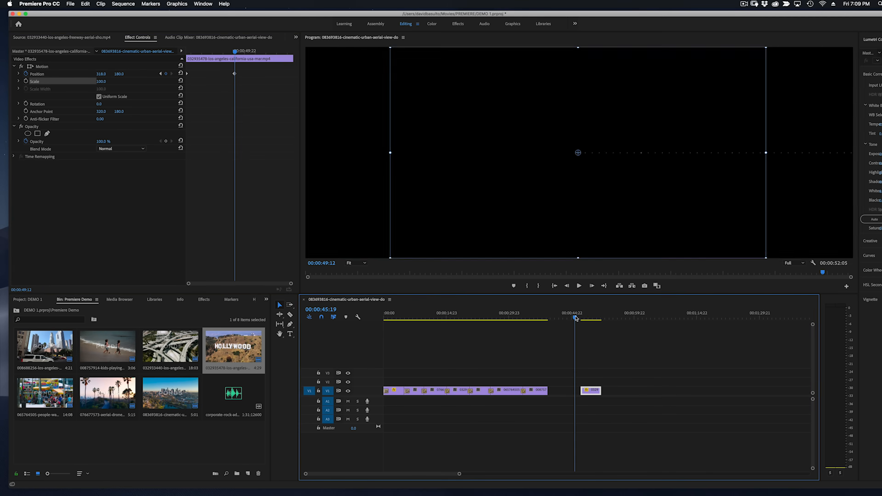
key("space")
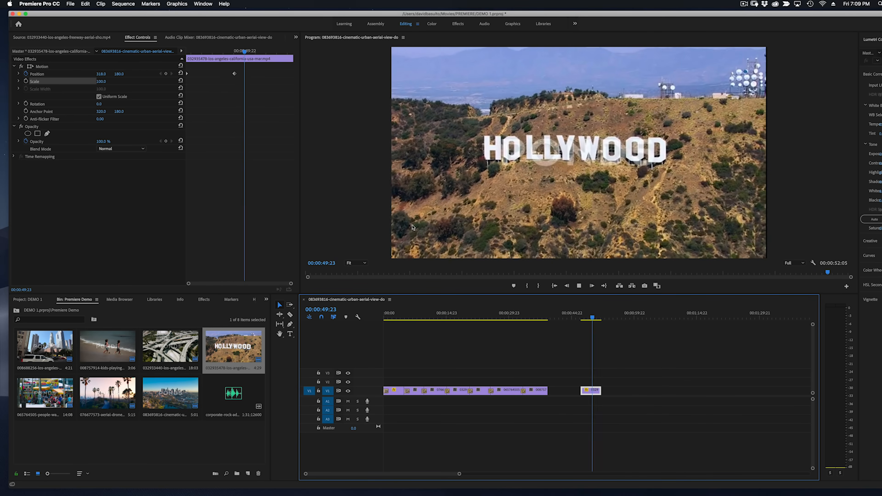
key("space")
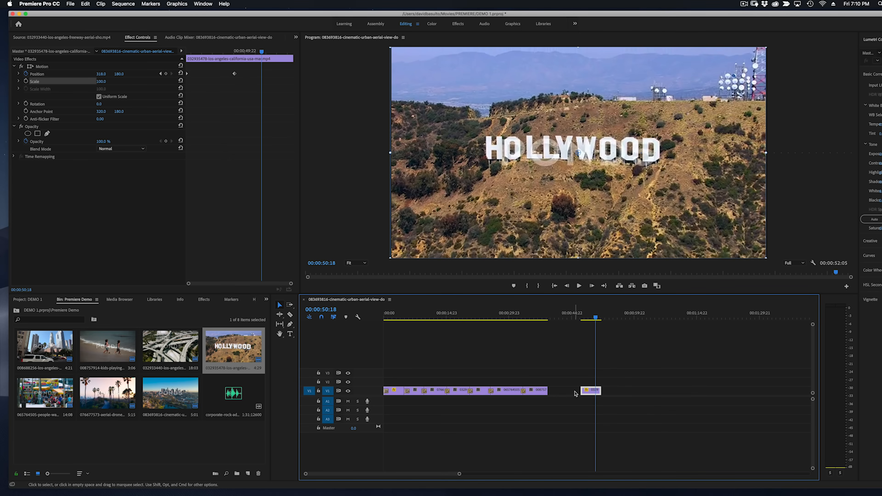
key("Delete")
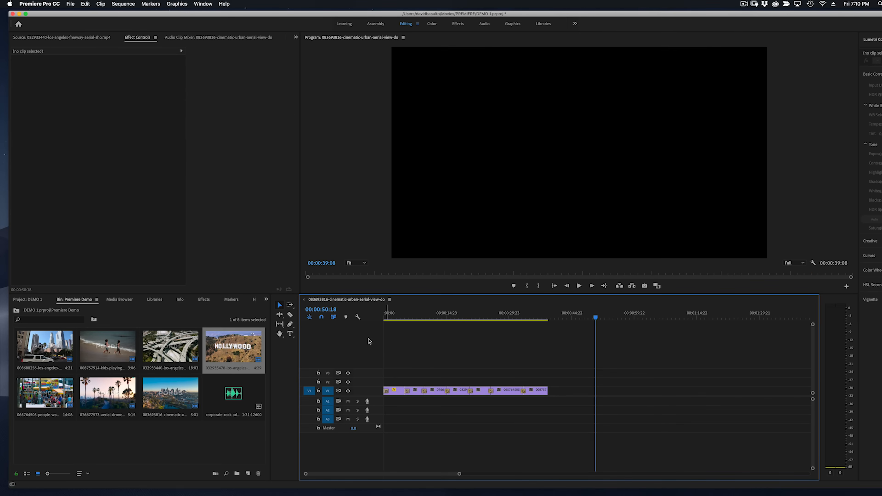
Place the corporate-rock-adventure.wav music on A1 at the sequence start and heighten the A1 track to show its waveform
left_click(232, 397)
left_click_drag(325, 387, 402, 402)
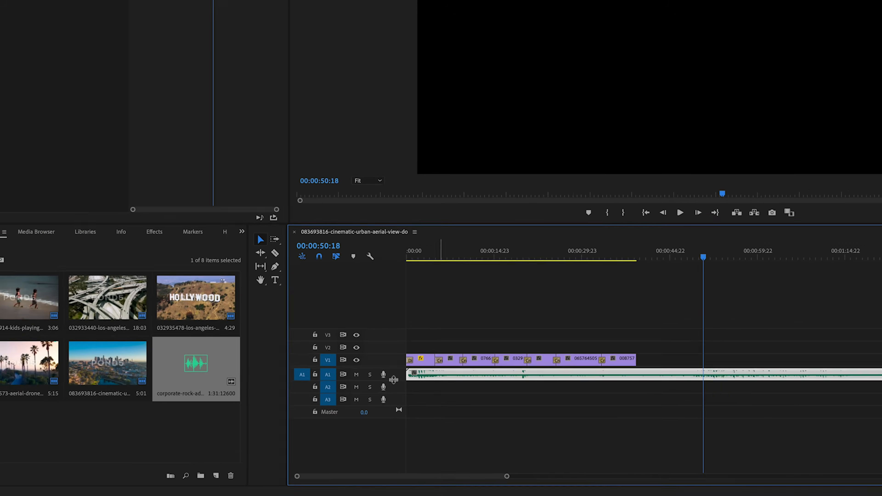
mouse_move(401, 363)
left_mouse_down()
mouse_move(403, 398)
mouse_move(404, 363)
left_mouse_up()
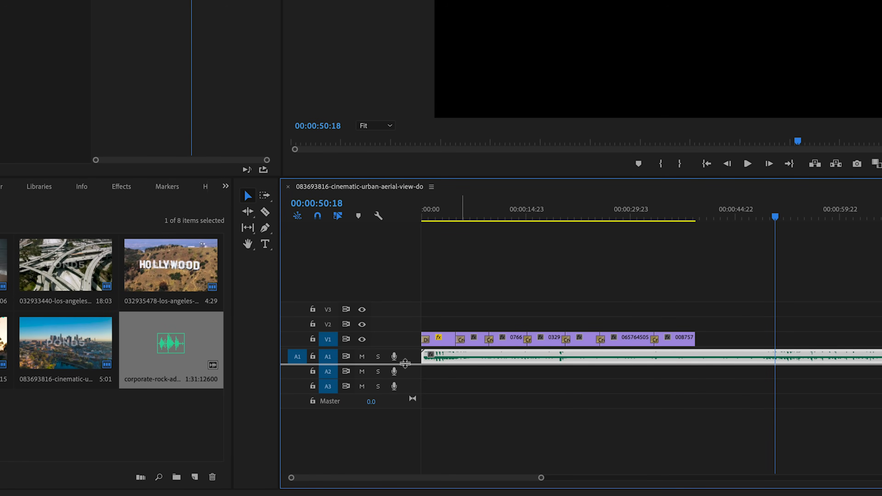
left_click_drag(405, 363, 410, 396)
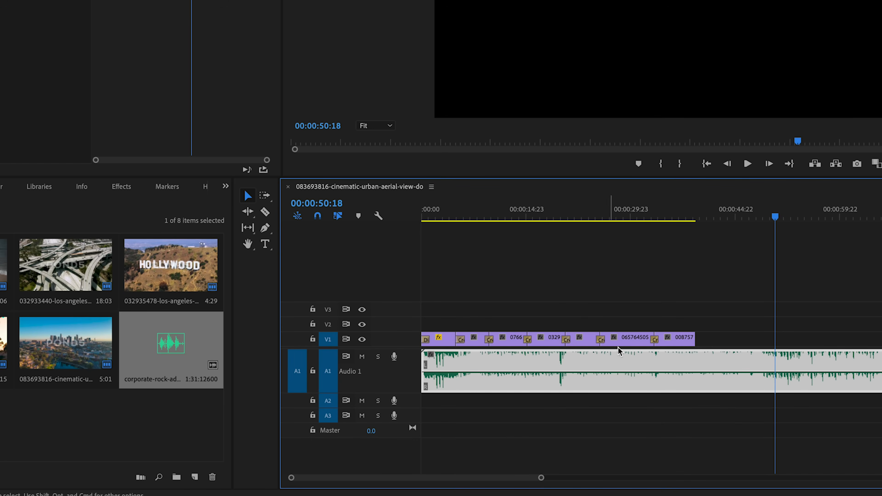
Examine the sequence's end around 00:00:37:15 with the music's audio levels and reset the meter's clip indicators
left_click_drag(540, 478, 484, 490)
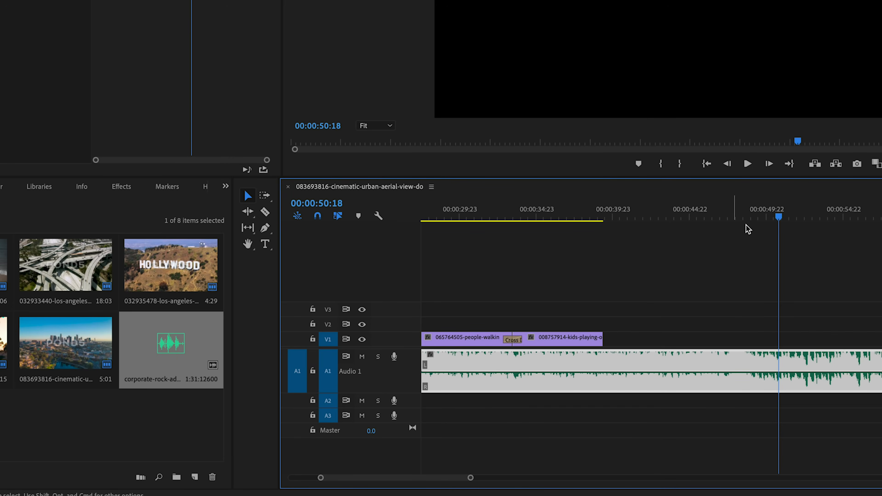
left_click_drag(778, 217, 596, 232)
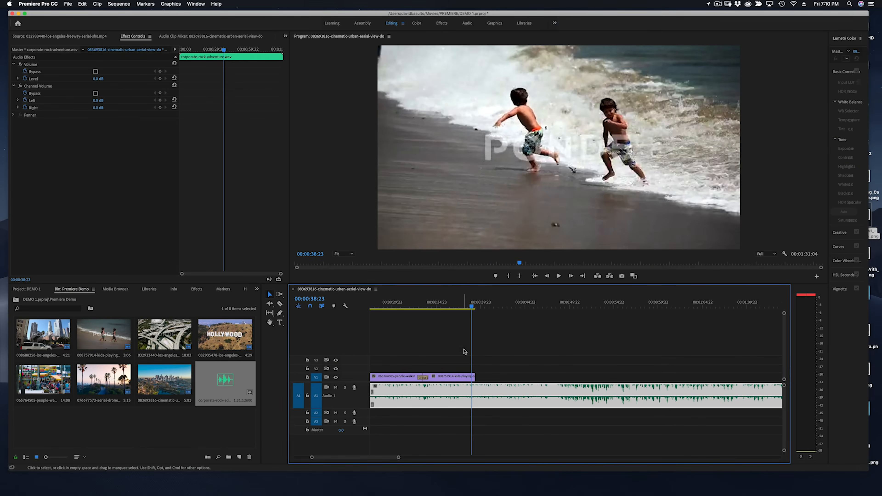
left_click_drag(472, 306, 460, 306)
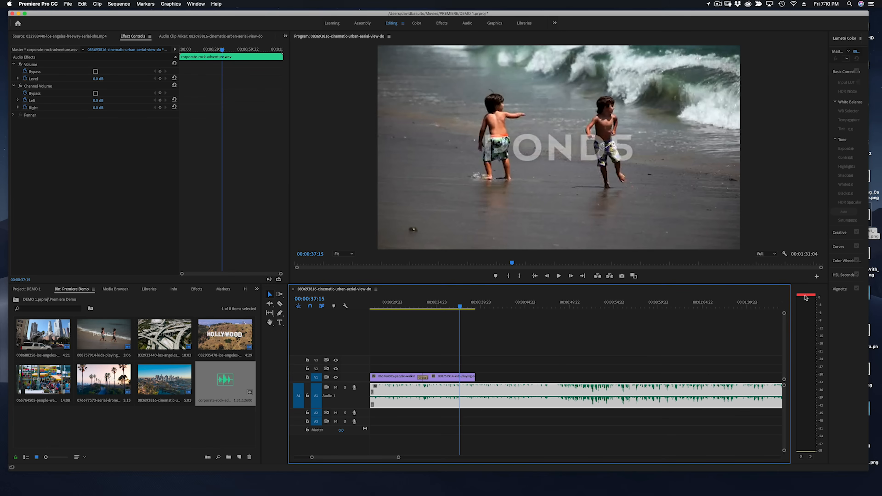
left_click(808, 294)
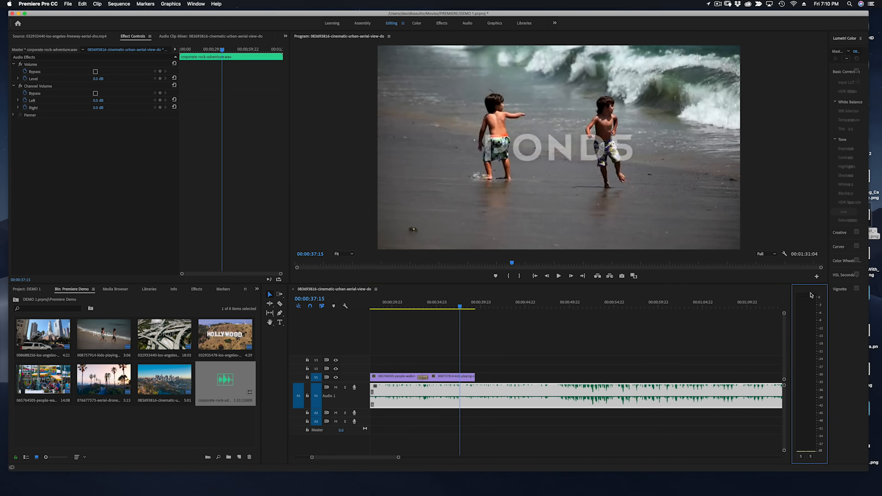
Lower the A1 music clip's volume to -22.9 dB and play the sequence's end, stopping at 00:00:41:02
left_click_drag(461, 307, 466, 307)
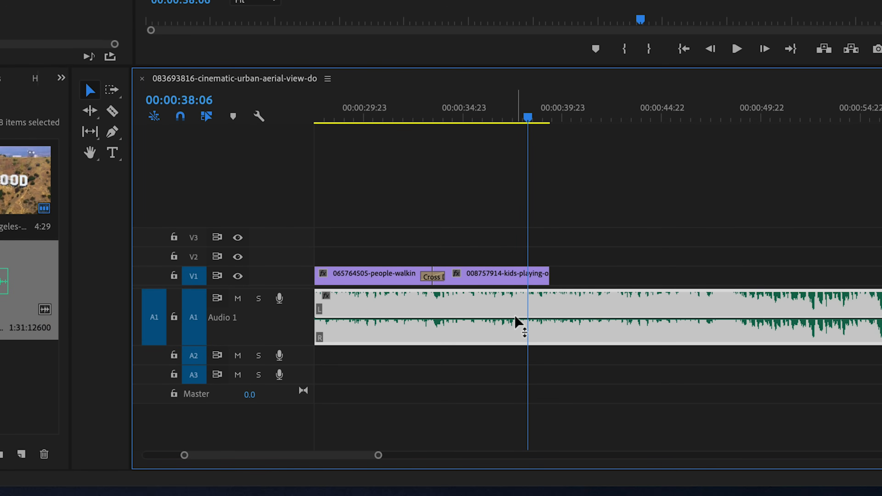
left_click_drag(515, 316, 515, 344)
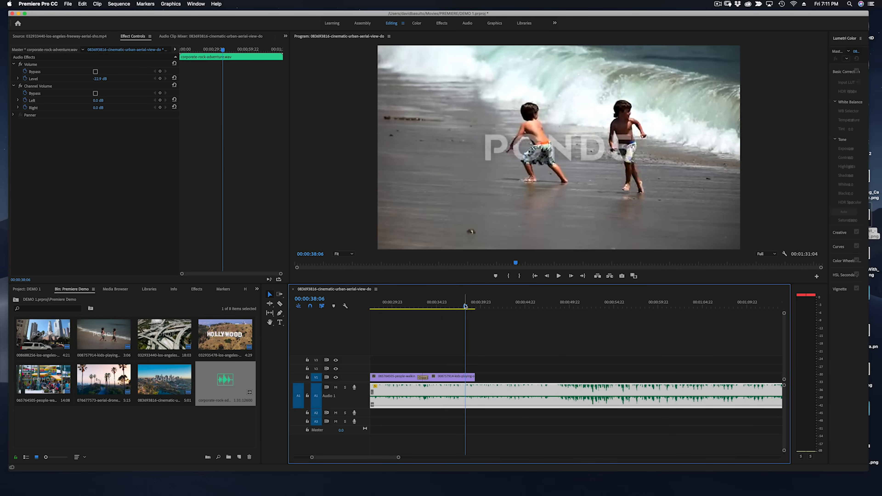
left_click_drag(464, 305, 451, 306)
key("space")
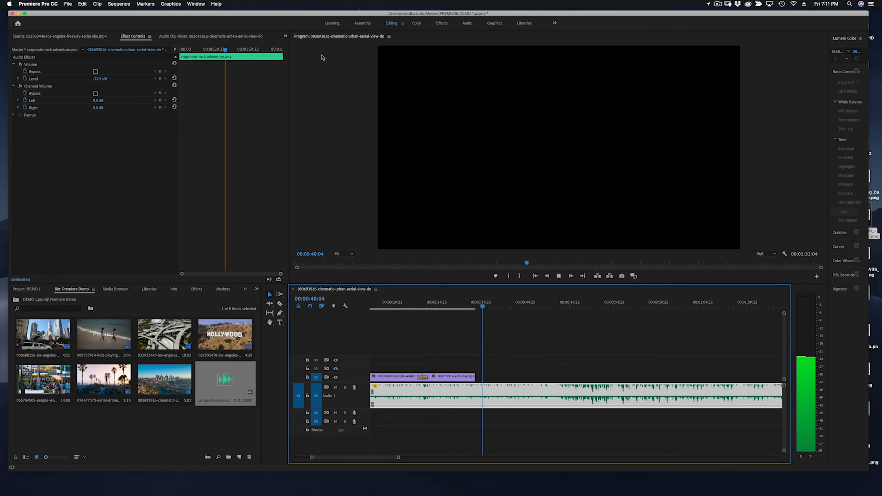
key("space")
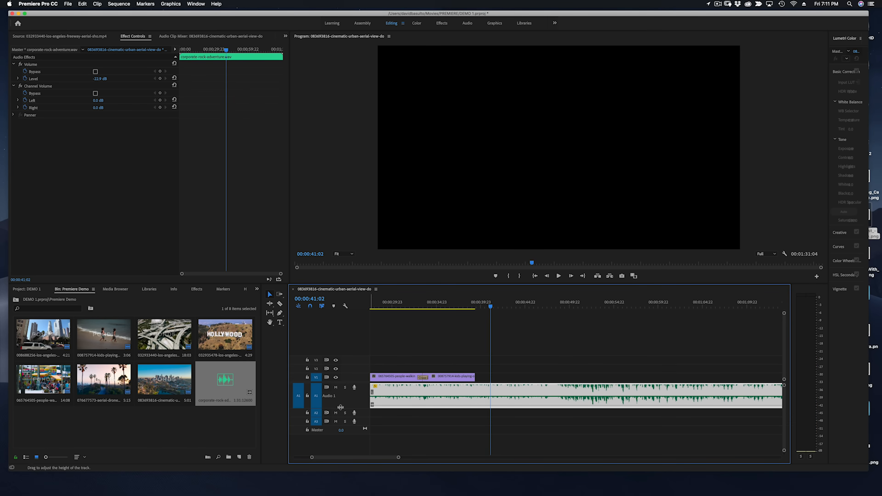
Split the A1 music clip with the Razor tool at 00:00:41:02 and delete the portion after the cut
left_click(279, 304)
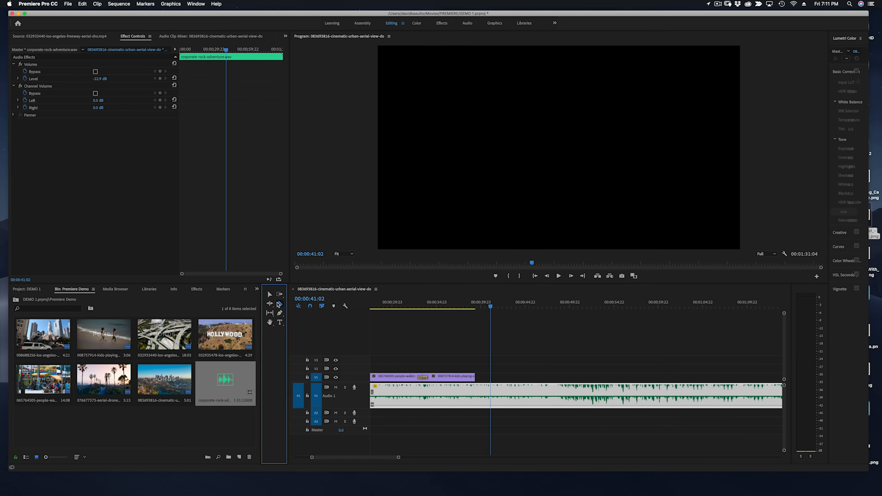
left_click(490, 395)
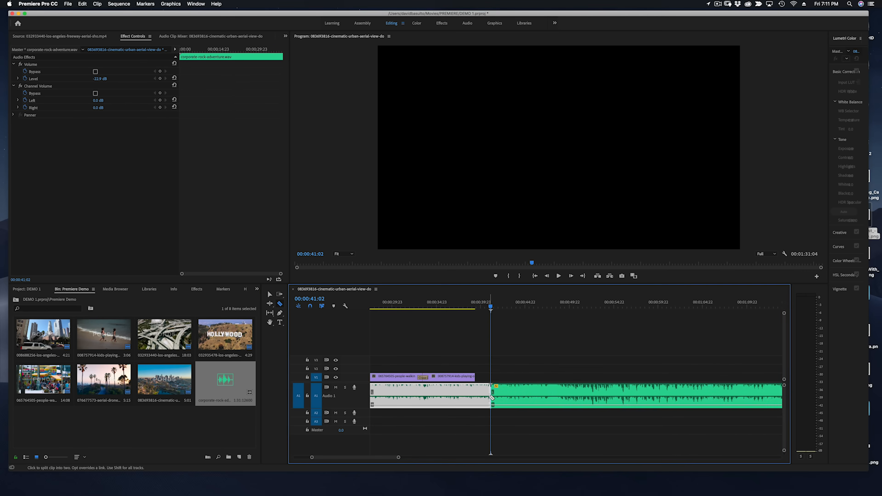
key("v")
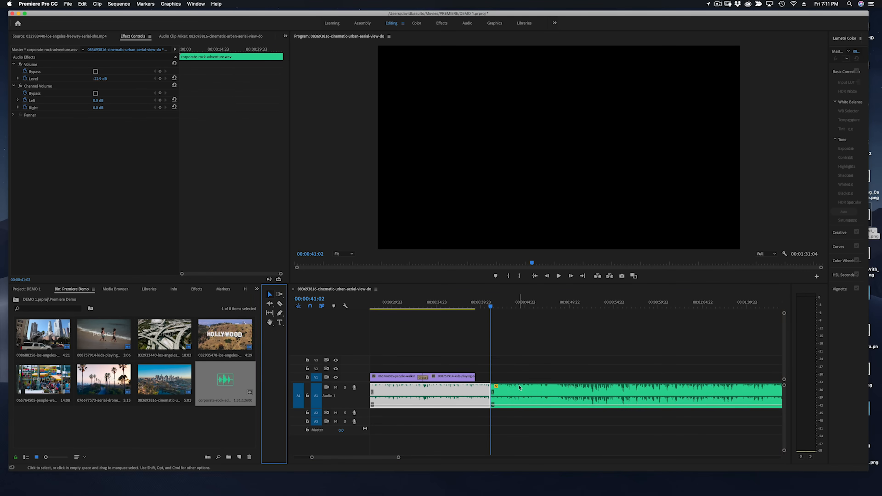
left_click(519, 386)
key("Delete")
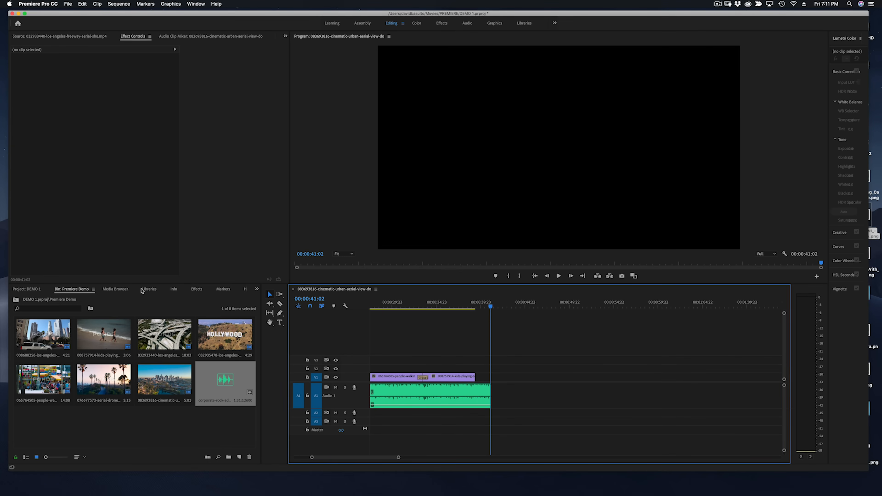
Apply the Exponential Fade audio crossfade to the end of the A1 music clip
left_click(196, 289)
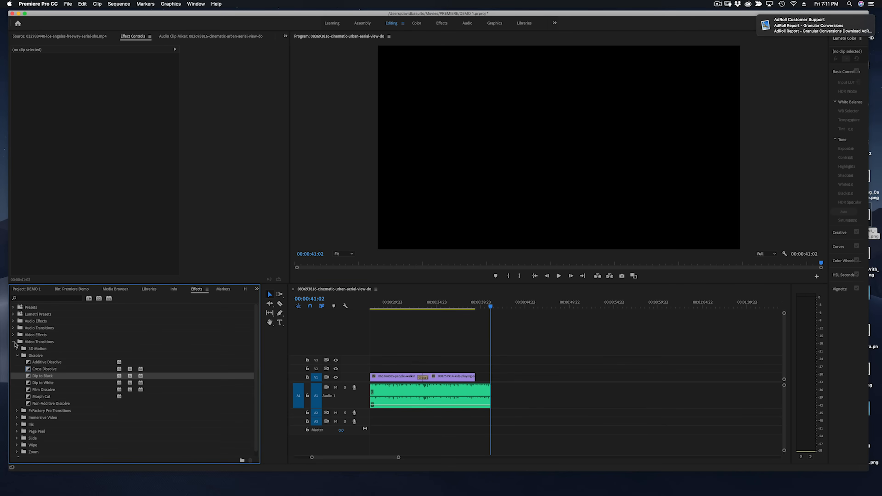
left_click(14, 342)
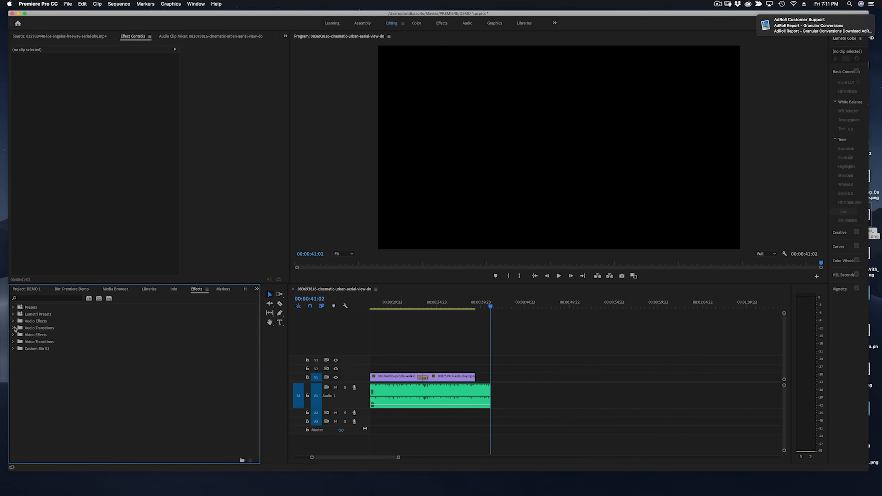
left_click(13, 327)
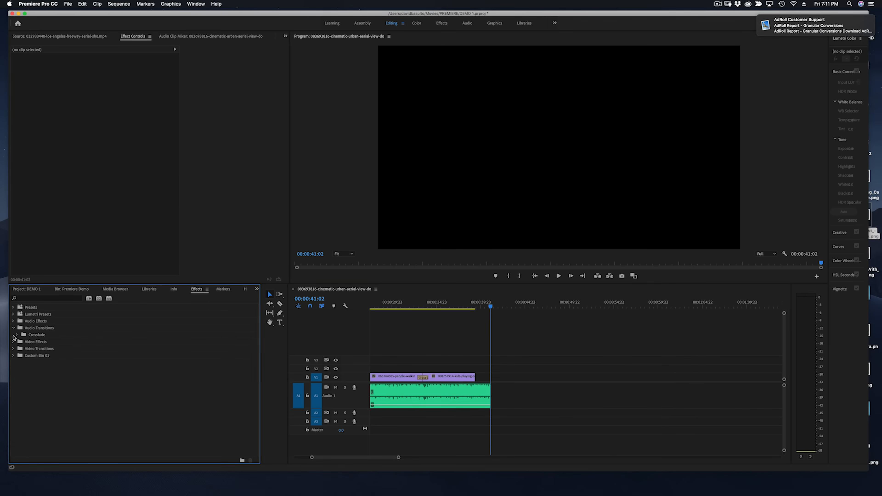
left_click(16, 335)
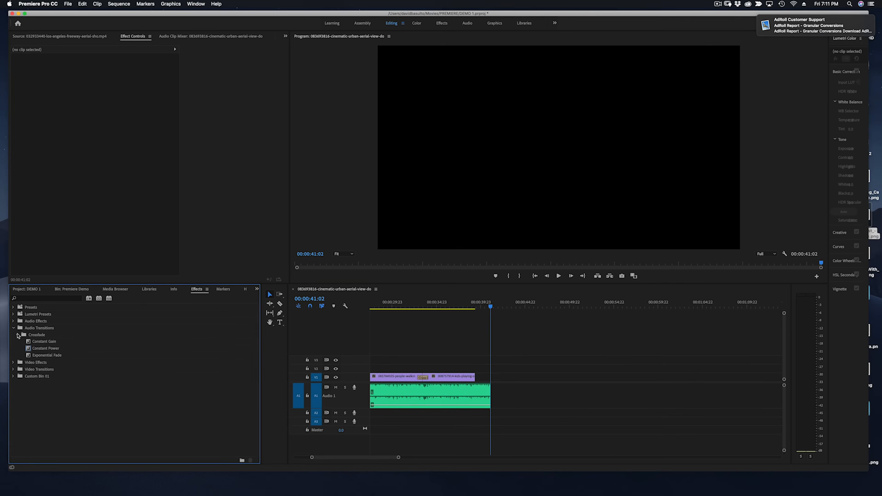
left_click_drag(30, 358, 420, 359)
left_click_drag(476, 385, 487, 395)
Extend the Exponential Fade on the music clip to a duration of 00:00:01:07
double_click(487, 394)
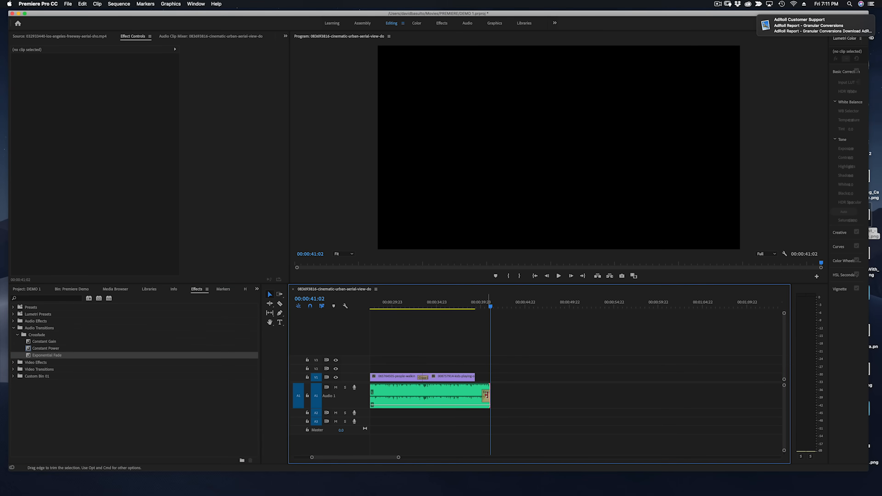
left_click(460, 250)
double_click(485, 394)
left_click(466, 250)
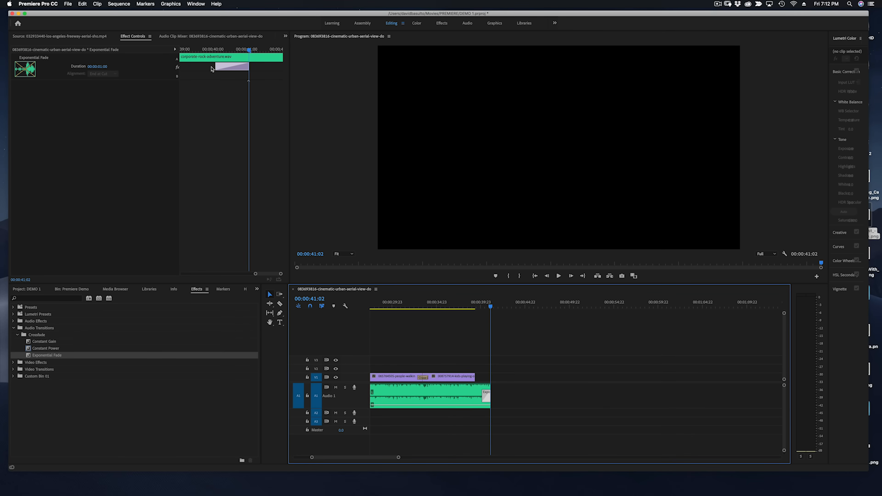
left_click_drag(215, 67, 205, 68)
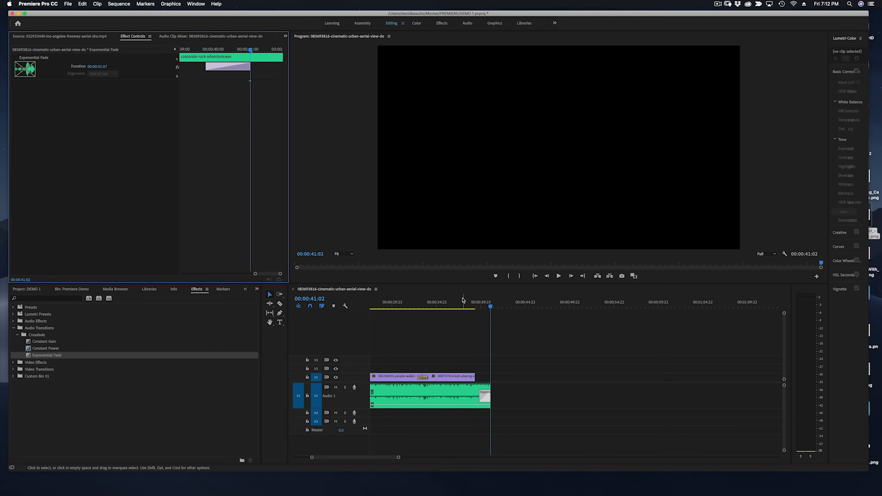
Play the music fade-out from 00:00:38:04 and return the playhead to 00:00:35:06
left_click(465, 300)
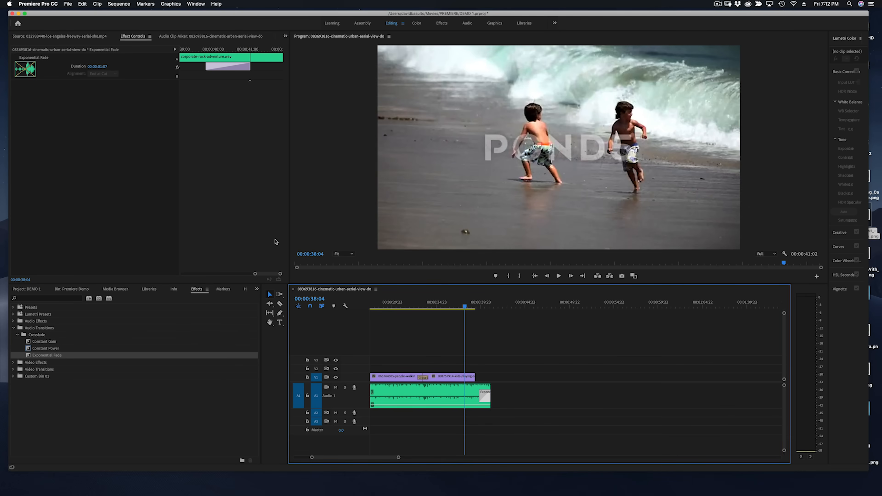
key("space")
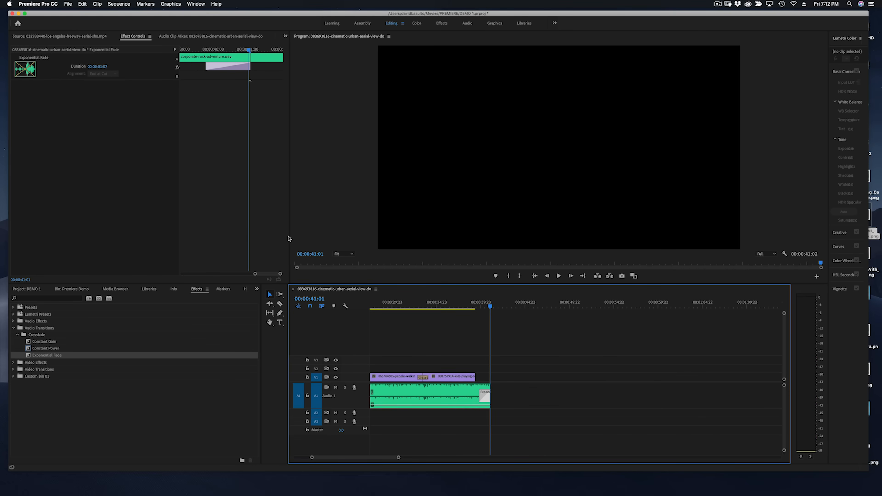
left_click(468, 305)
left_click_drag(469, 305, 440, 308)
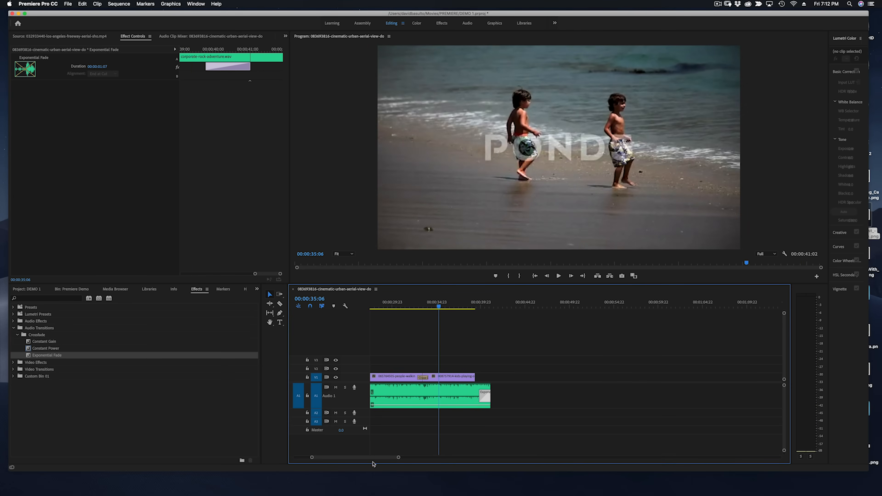
Show the whole sequence in the timeline and play it with music from the beginning to 00:00:11:11
left_click_drag(324, 457, 297, 461)
left_click_drag(378, 459, 409, 458)
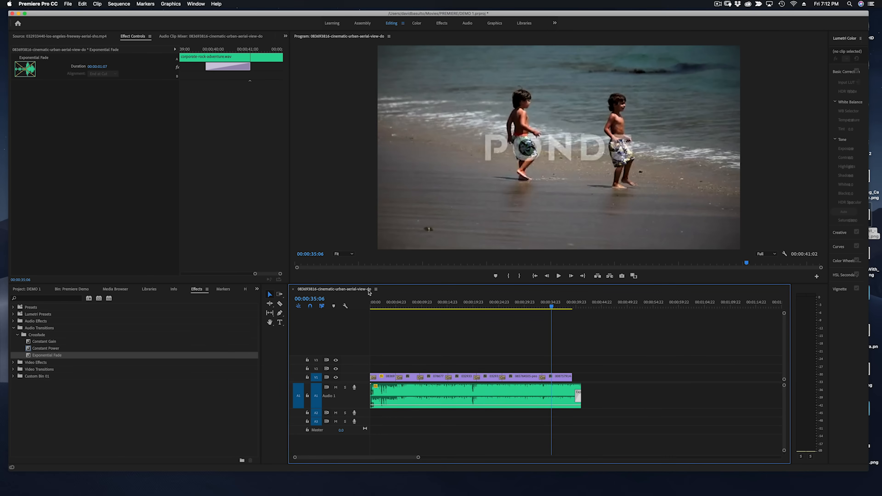
left_click(371, 305)
key("space")
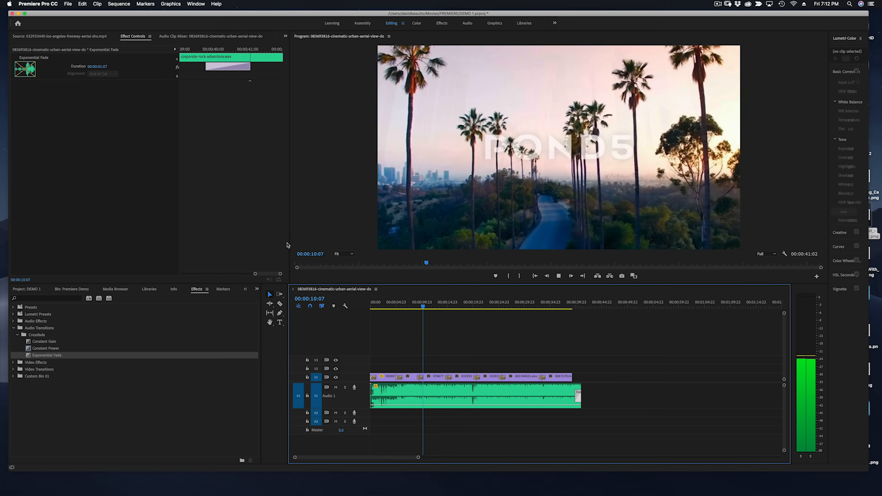
key("space")
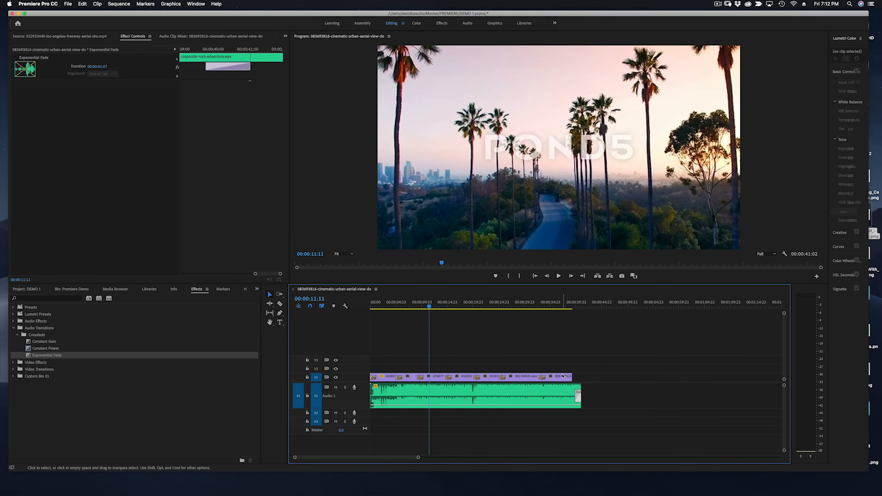
Play the end of the sequence from 00:00:38:19 and bring up the contents of the DEMO 1 project
left_click(569, 305)
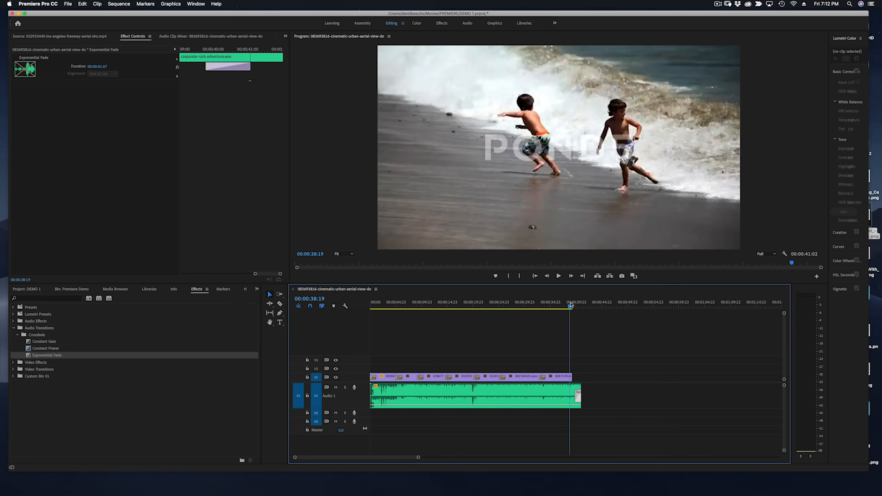
key("space")
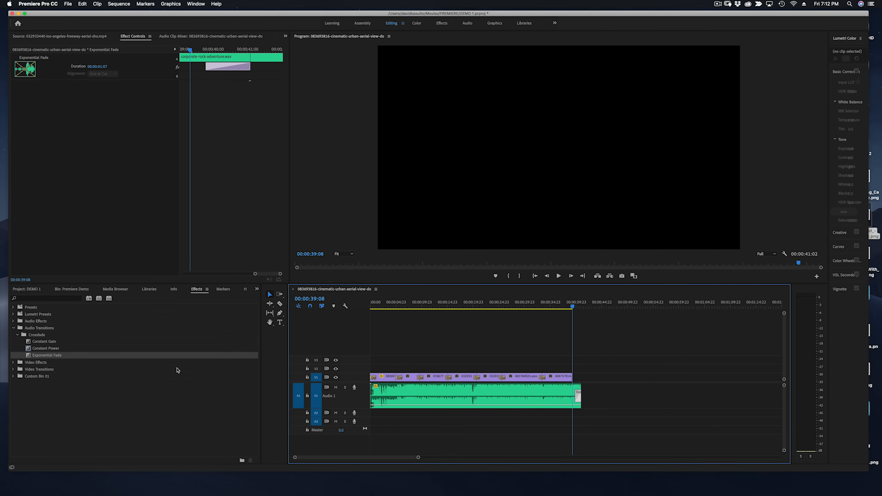
left_click(27, 290)
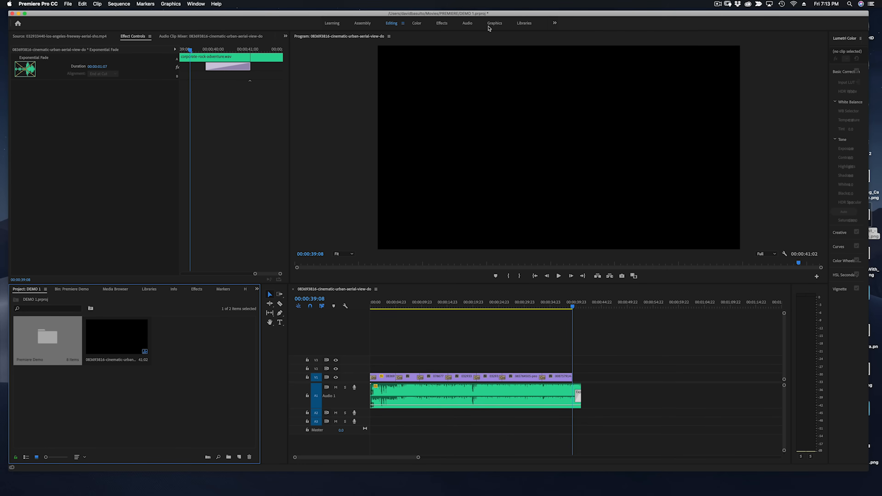
Switch to the Graphics workspace and browse the free Adobe Stock motion graphics templates
left_click(493, 23)
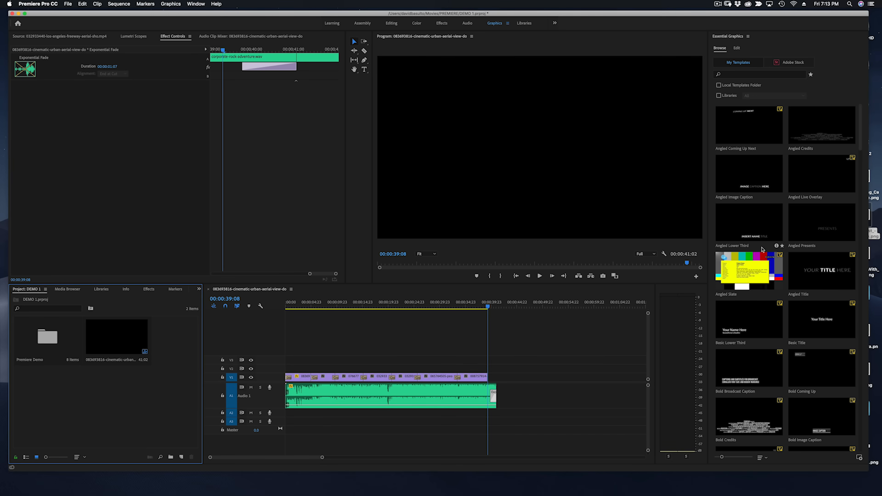
left_click(778, 64)
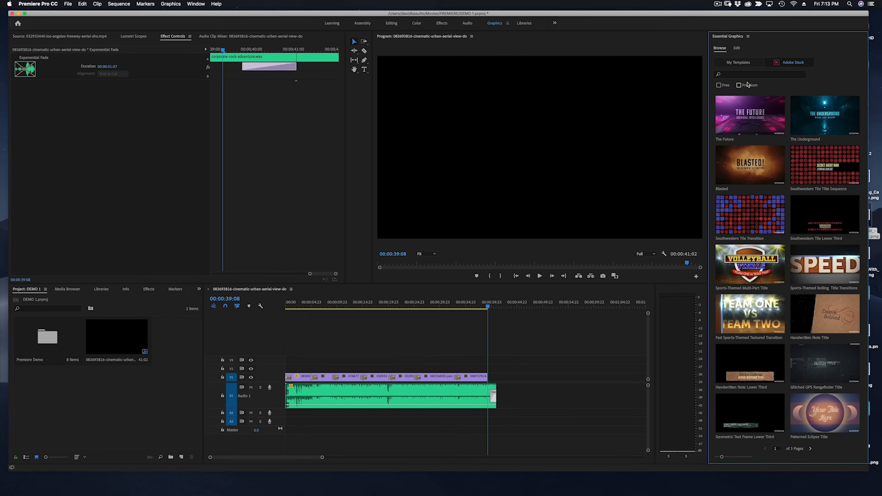
left_click(718, 85)
left_click(809, 448)
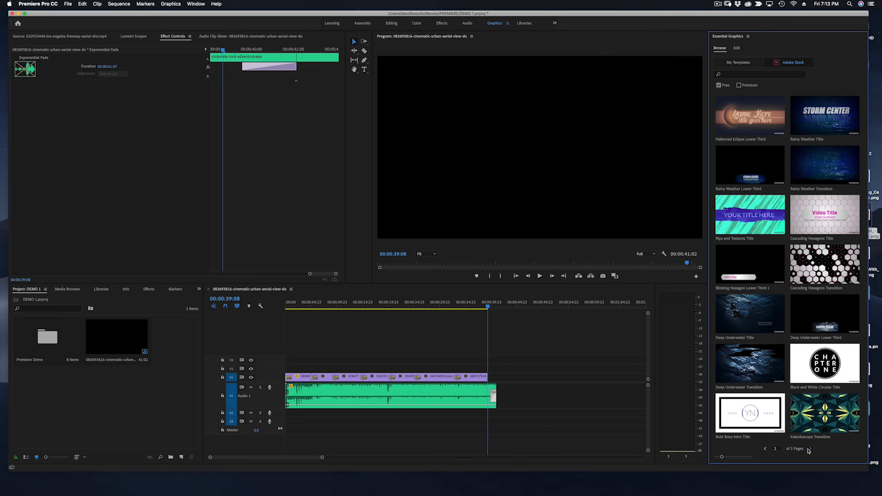
left_click(808, 448)
Add the Bold Message Wipe Right Title from the local templates to V1 directly after the last video clip
left_click(738, 62)
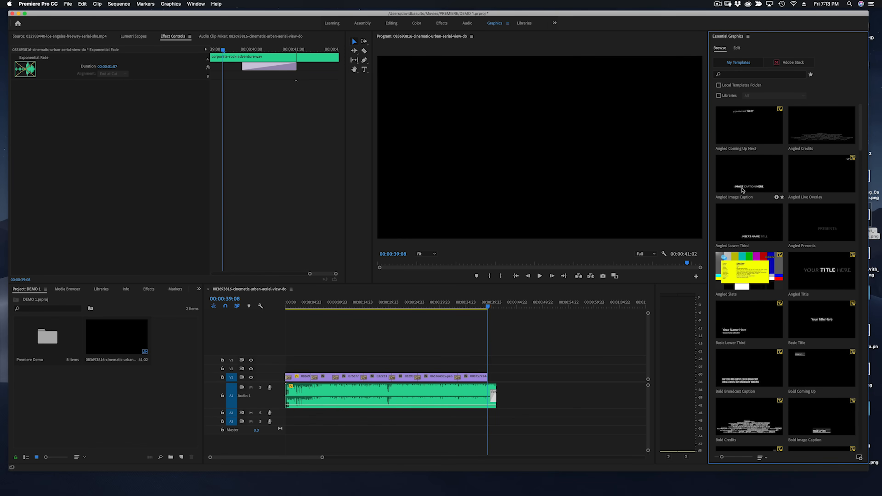
scroll(859, 141, "down", 1)
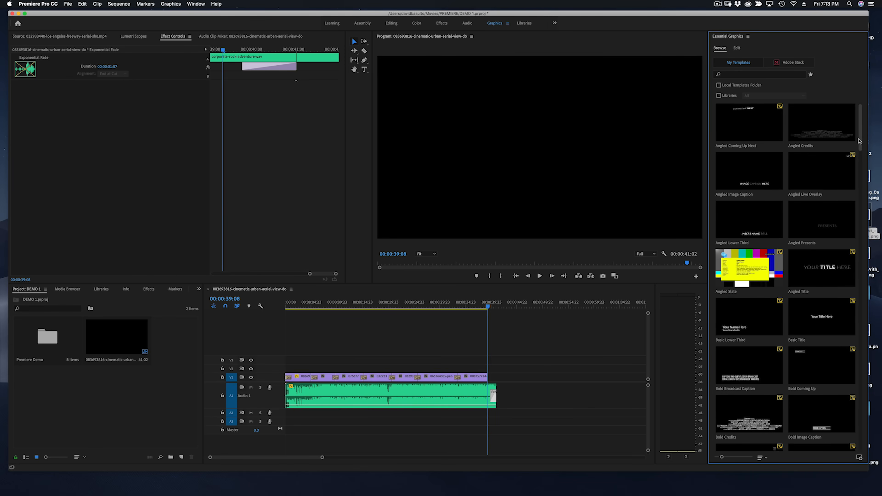
scroll(829, 306, "down", 6)
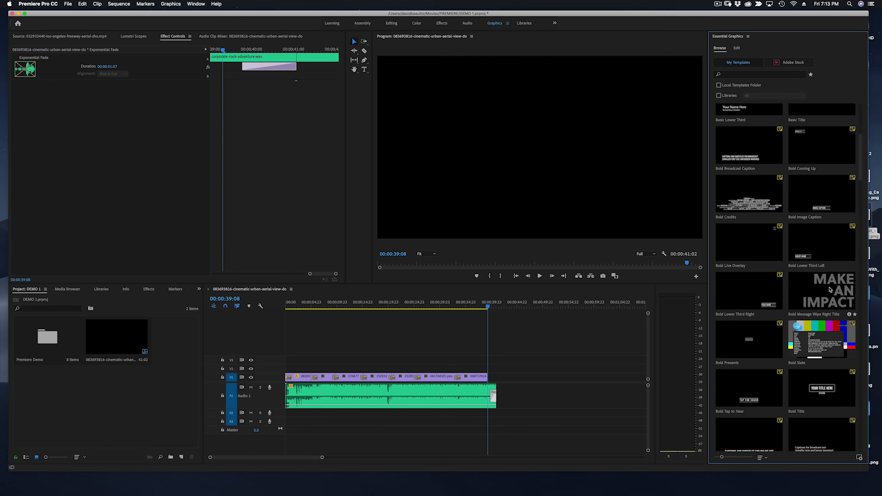
left_click_drag(829, 289, 508, 382)
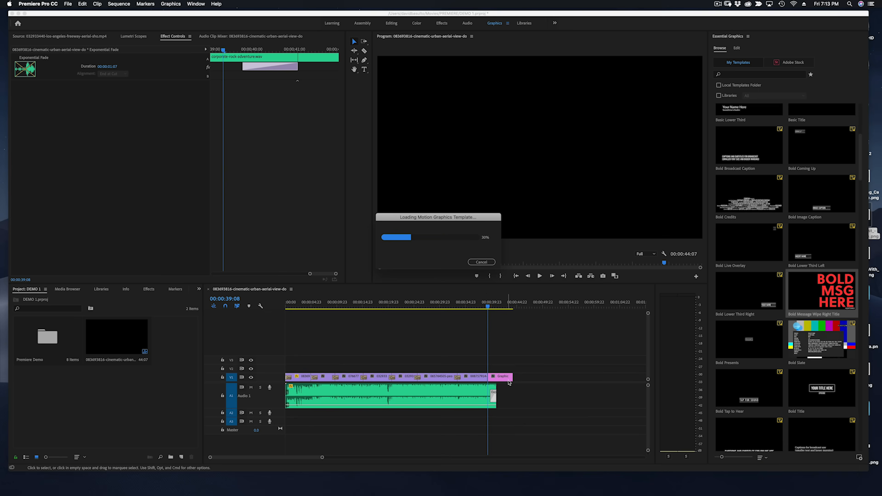
Shorten the title clip on V1 to end with the music at 00:00:41:02 and park the playhead at 00:00:40:15
left_click(488, 308)
left_click_drag(488, 307, 495, 307)
left_click_drag(486, 376, 496, 376)
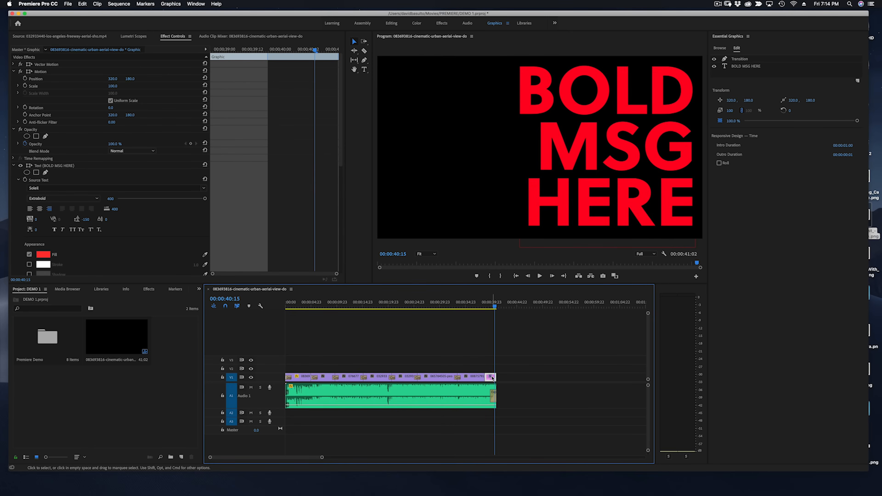
Replace the title's first line, BOLD, with CALIFORNIA and keep MSG on its own line below
double_click(540, 91)
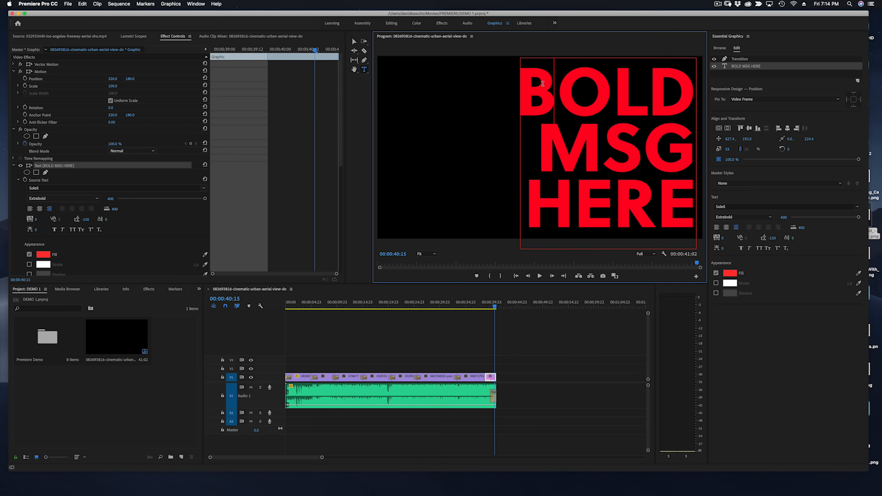
double_click(676, 97)
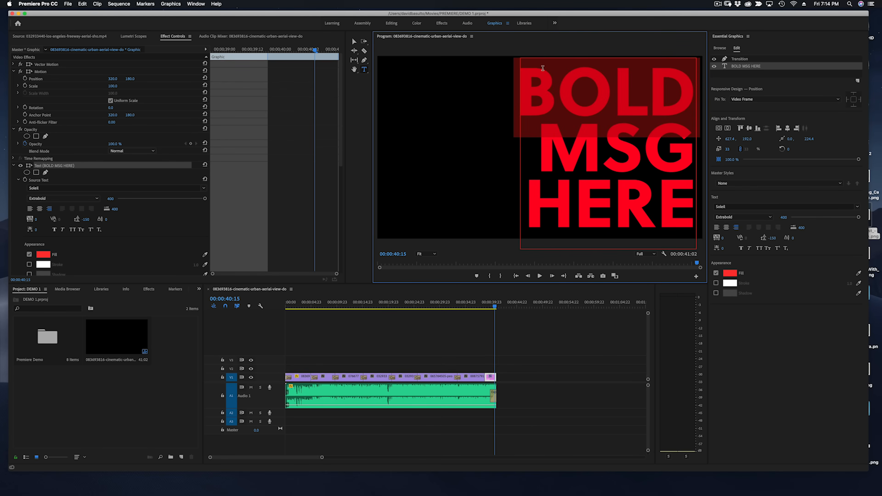
type("CaMSG")
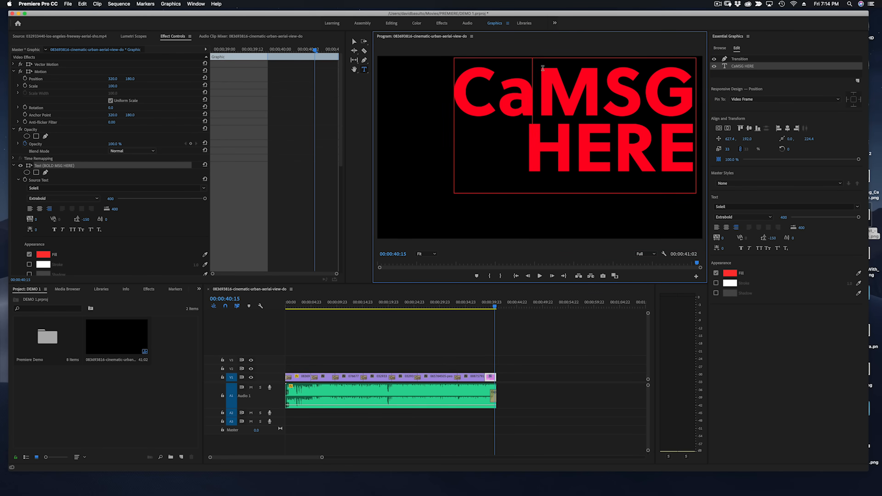
key("BackSpace")
type("ALI")
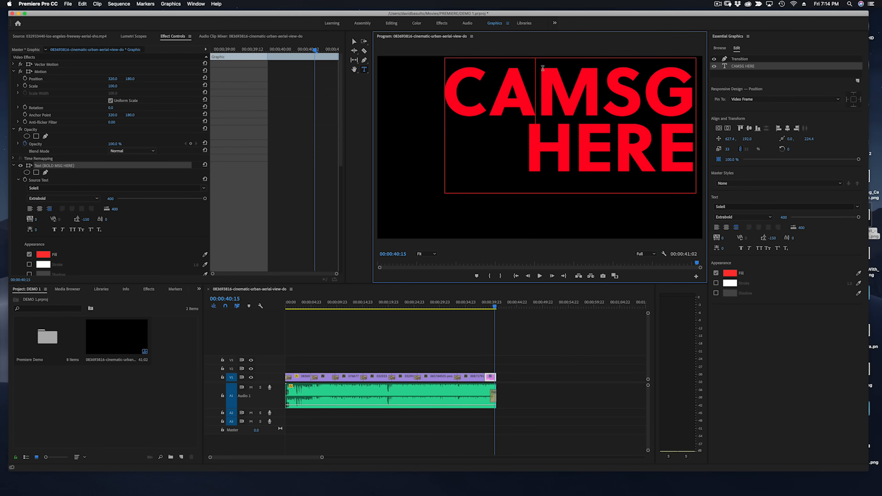
type("F")
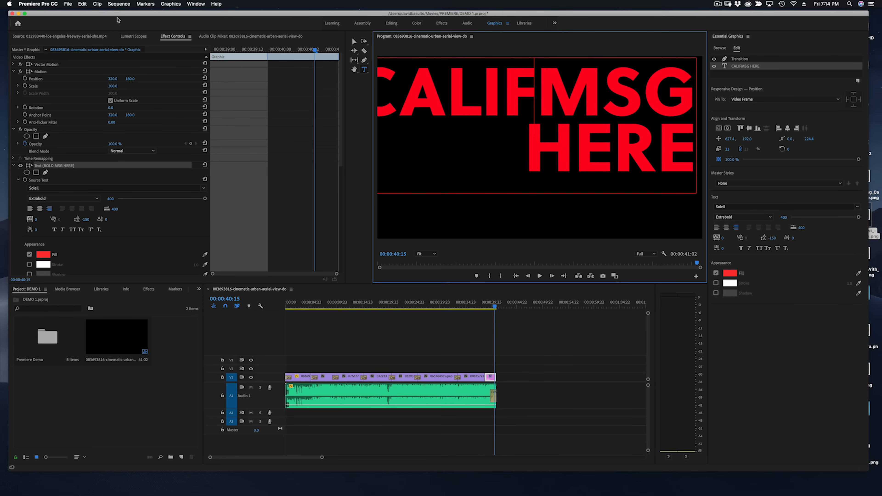
type("ORNIA")
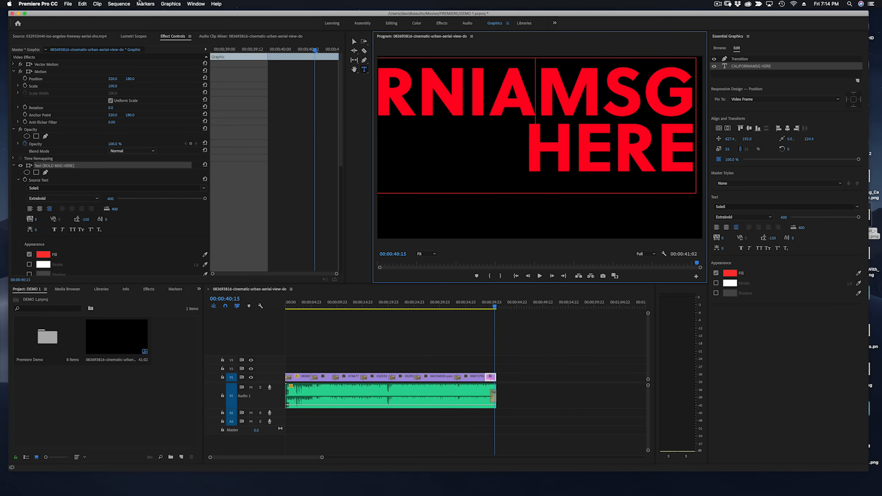
key("Return")
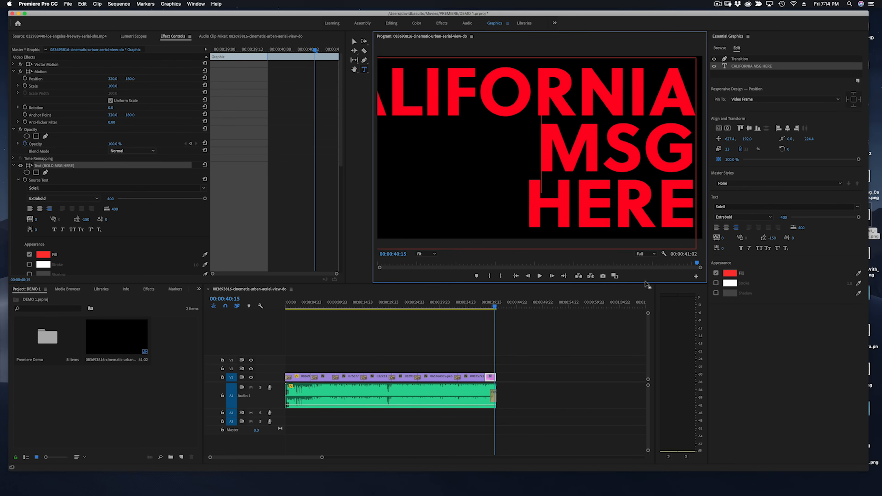
Replace the title's second line, MSG, with ENJOY and its third line, HERE, with THE SURF
left_click_drag(672, 162, 553, 148)
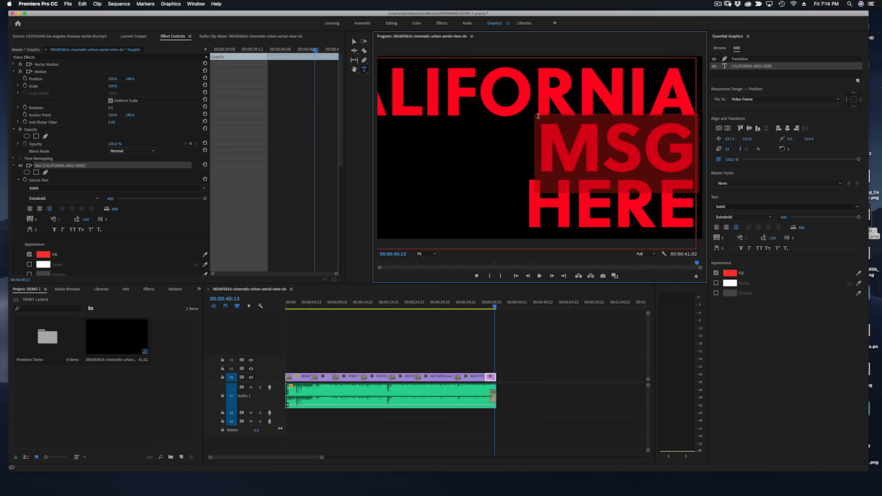
key("BackSpace")
type("E")
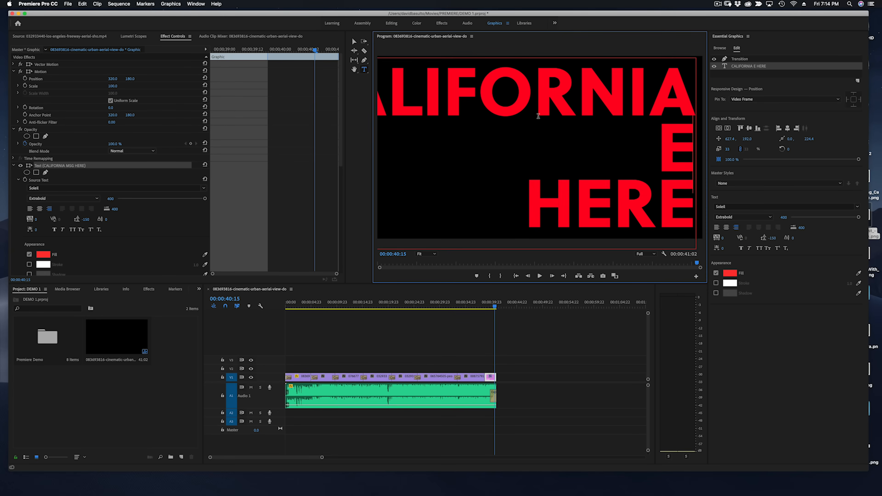
type("NJOY")
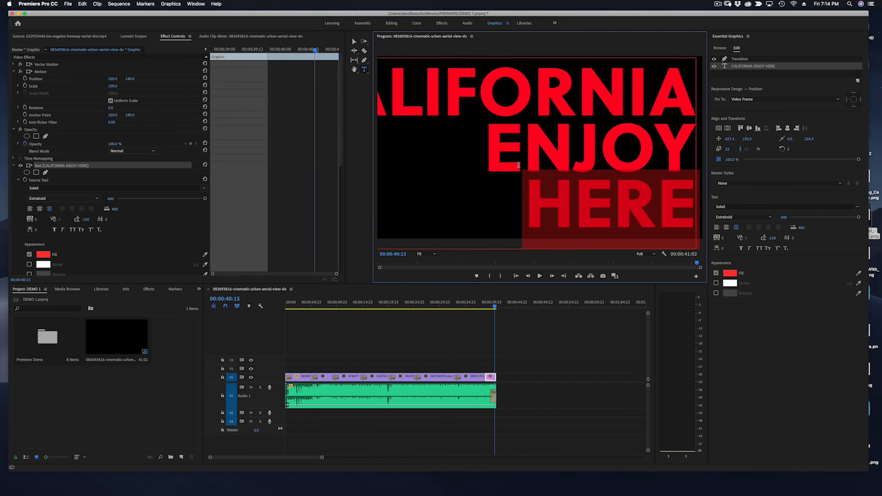
type("THE B")
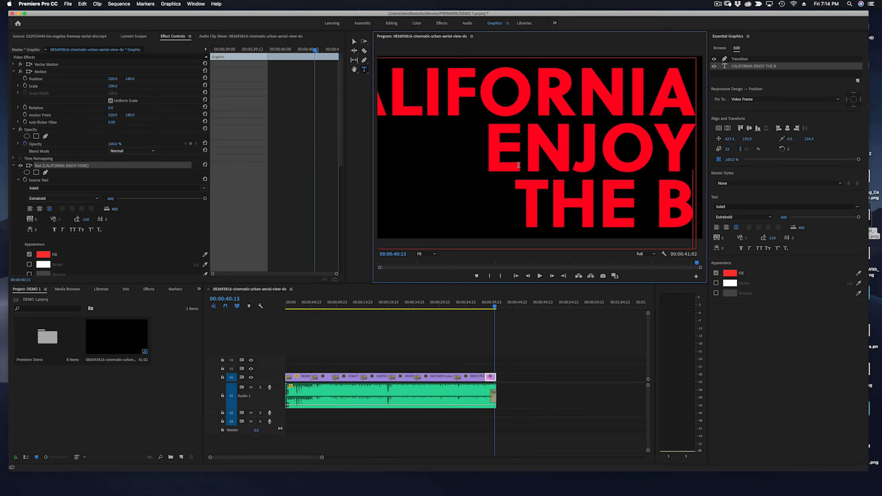
key("BackSpace")
type("SURF")
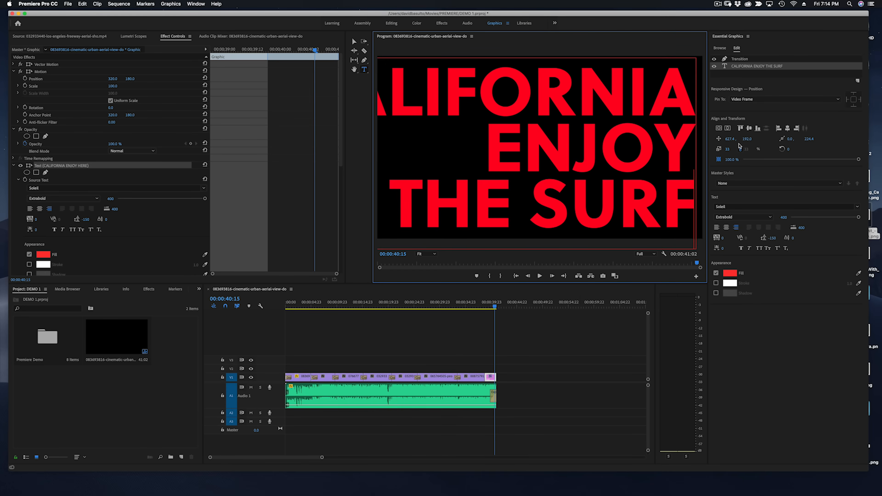
Set the CALIFORNIA line's font size to 305 and its fill colour to green 81A320
left_click_drag(797, 217, 843, 226)
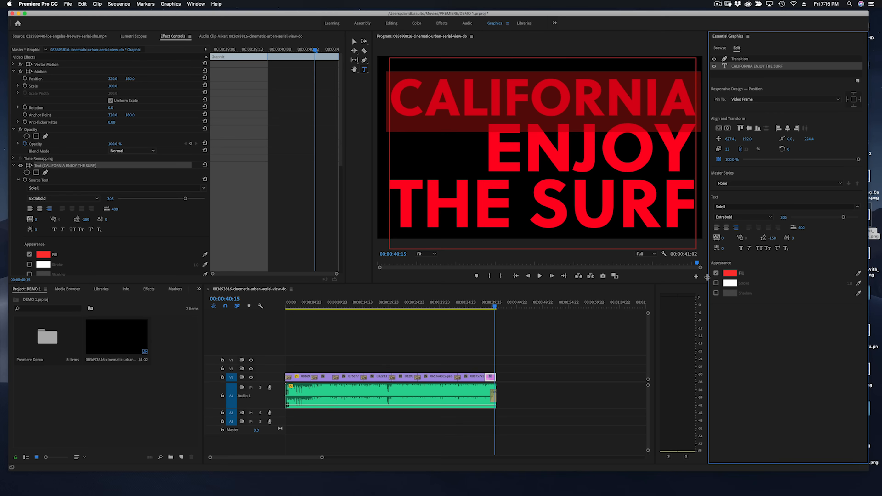
left_click(730, 273)
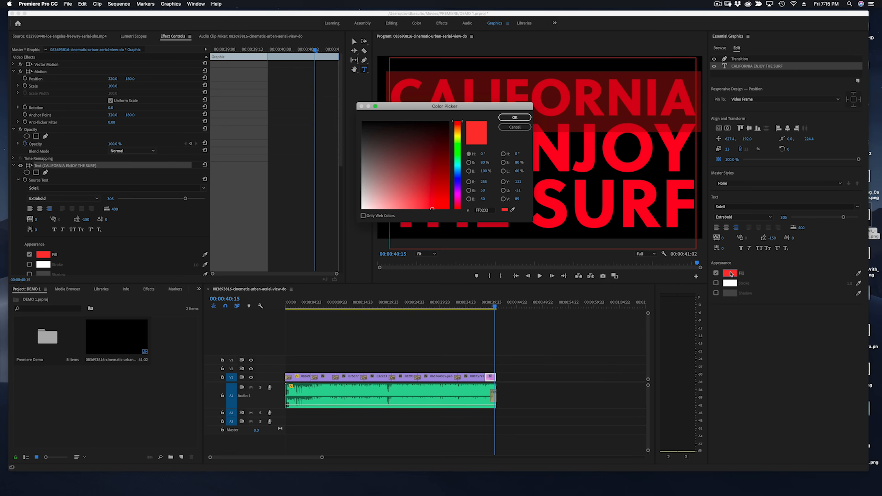
mouse_move(456, 143)
left_mouse_down()
mouse_move(457, 136)
mouse_move(427, 141)
mouse_move(431, 177)
left_mouse_up()
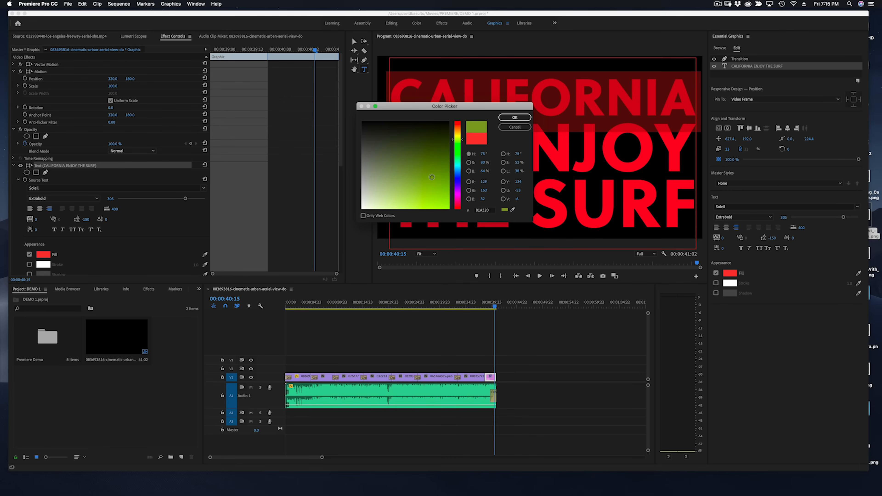
left_click(510, 118)
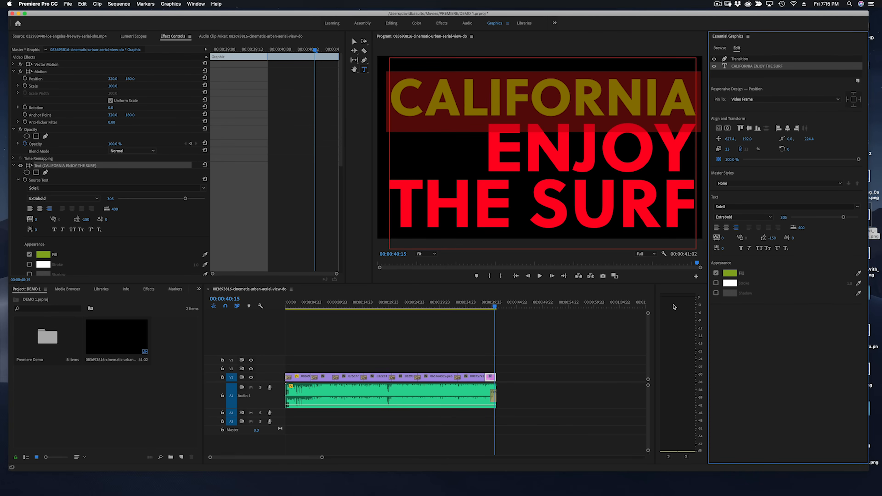
Play the title animation from about 00:00:39:00 to the end of the sequence
left_click(484, 307)
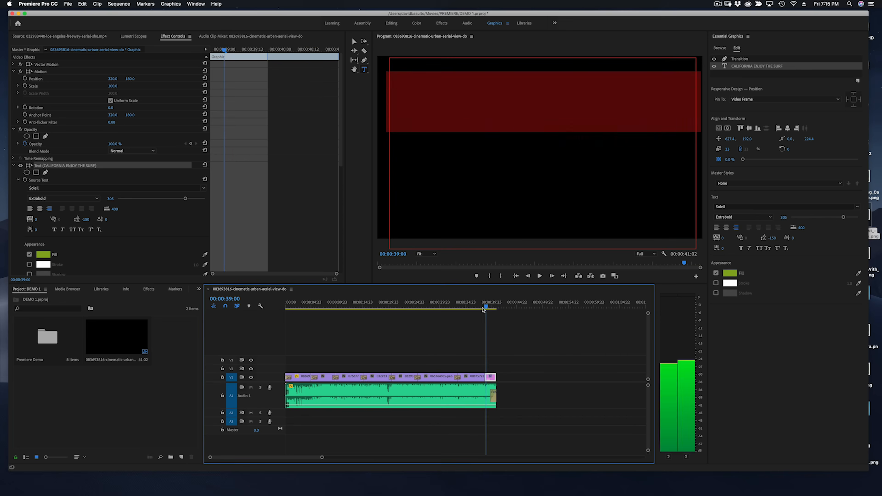
left_click(483, 308)
key("space")
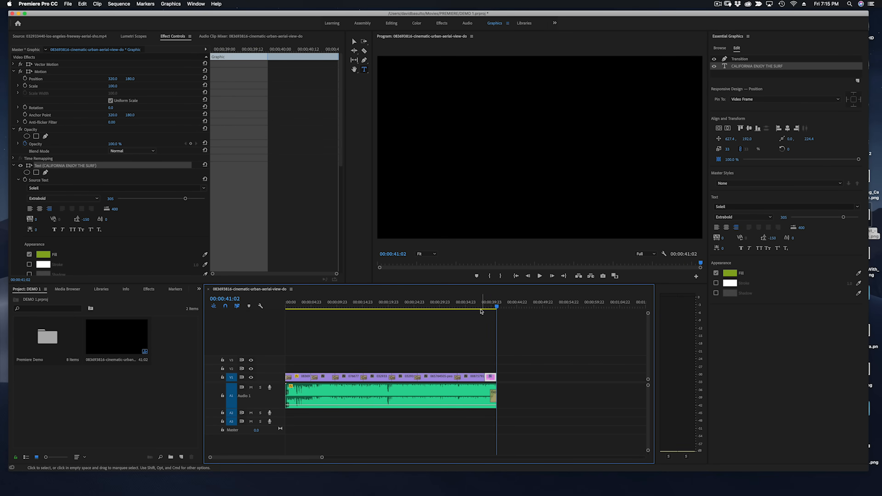
Lengthen the title clip and extend the music to 00:00:44:01, and play the ending from 00:00:35:08
left_click_drag(494, 374, 511, 386)
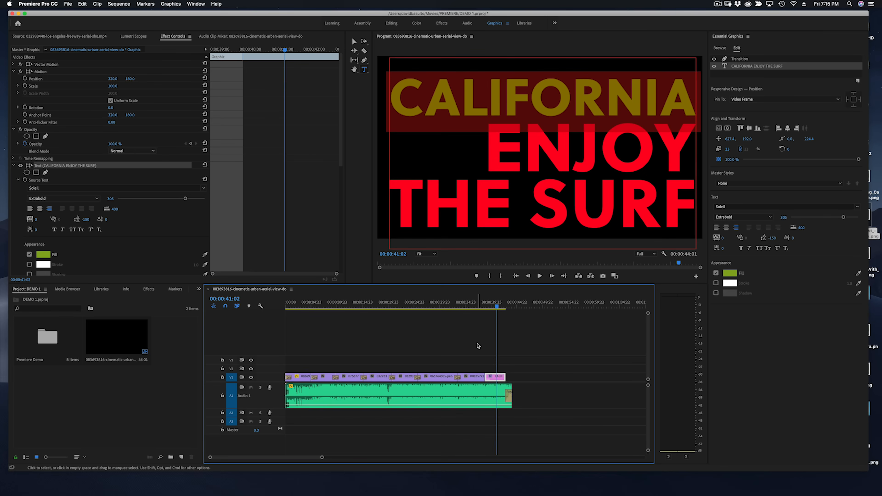
left_click(468, 302)
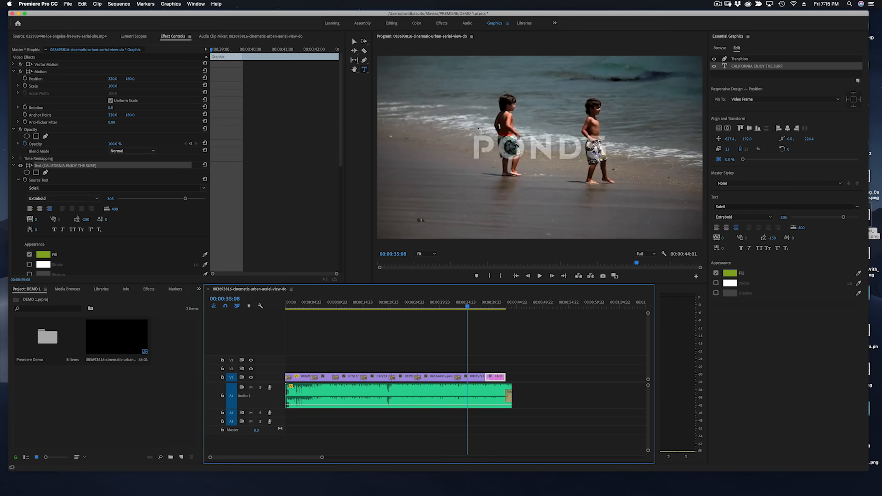
key("space")
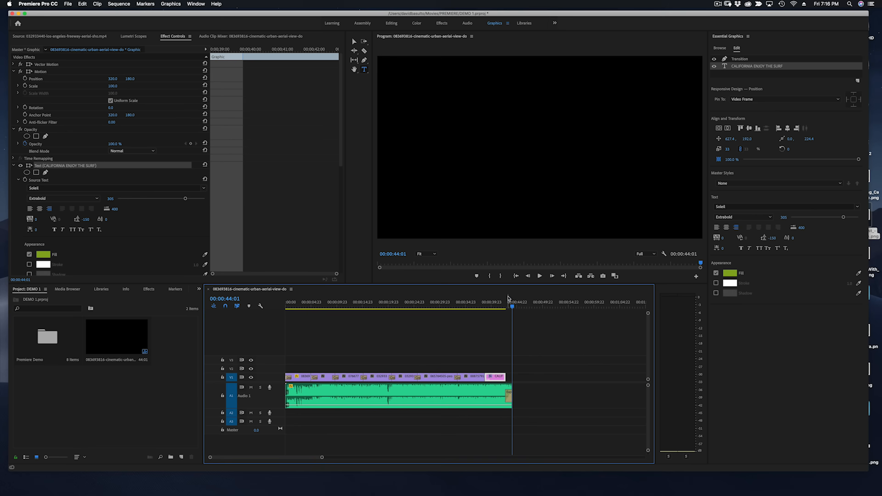
Park the playhead at 00:00:40:15 and change the fill colour of the title's ENJOY line to near-black
left_click_drag(511, 305, 497, 309)
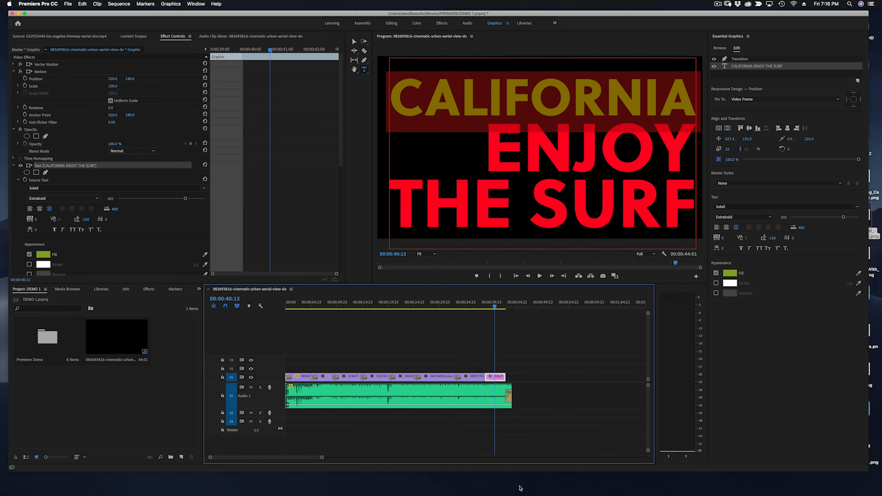
left_click(504, 155)
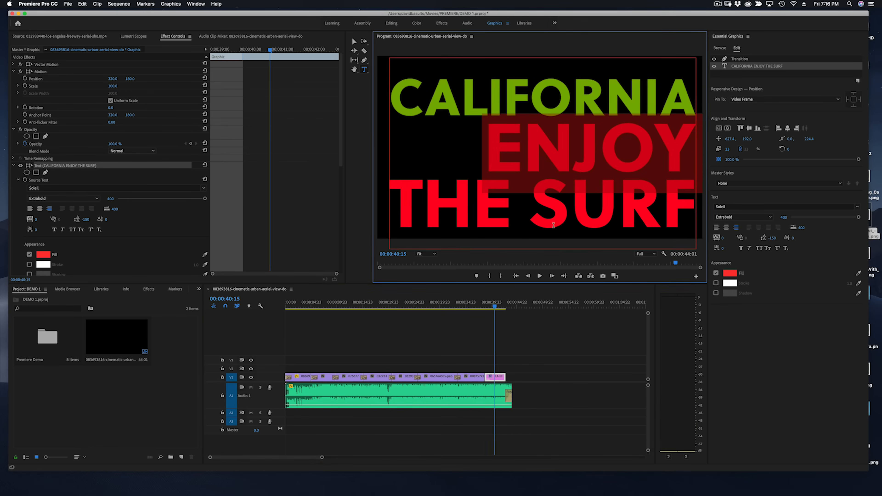
left_click(729, 273)
left_click(370, 208)
left_click_drag(367, 215, 357, 216)
left_click(411, 142)
left_click(514, 117)
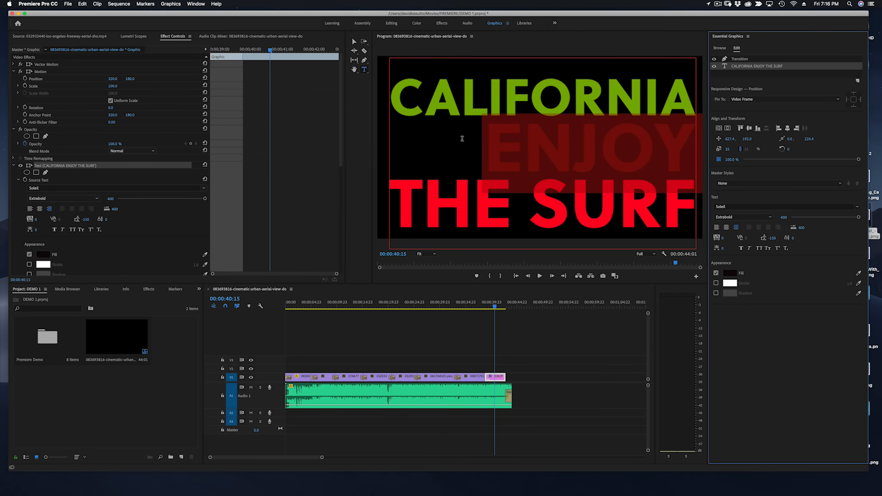
Change the fill colour of the title's ENJOY line to a dark teal
left_click(730, 273)
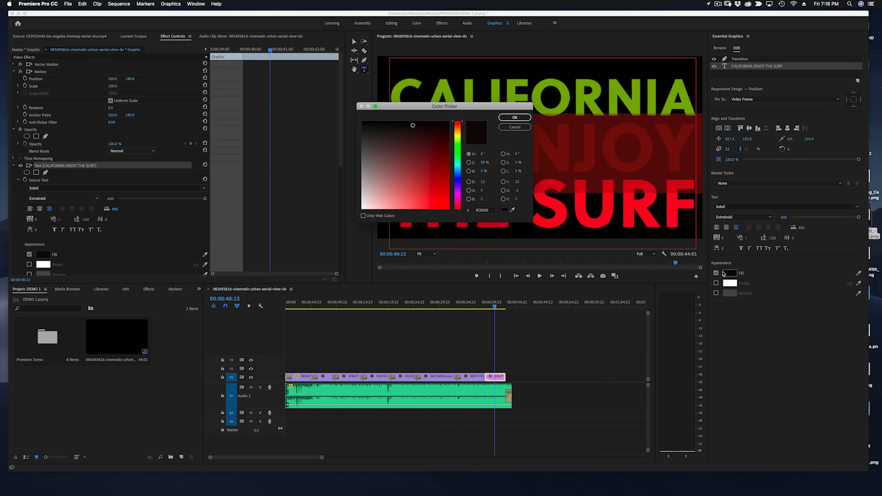
left_click(435, 193)
left_click_drag(435, 194, 403, 162)
left_click(457, 165)
left_click(514, 117)
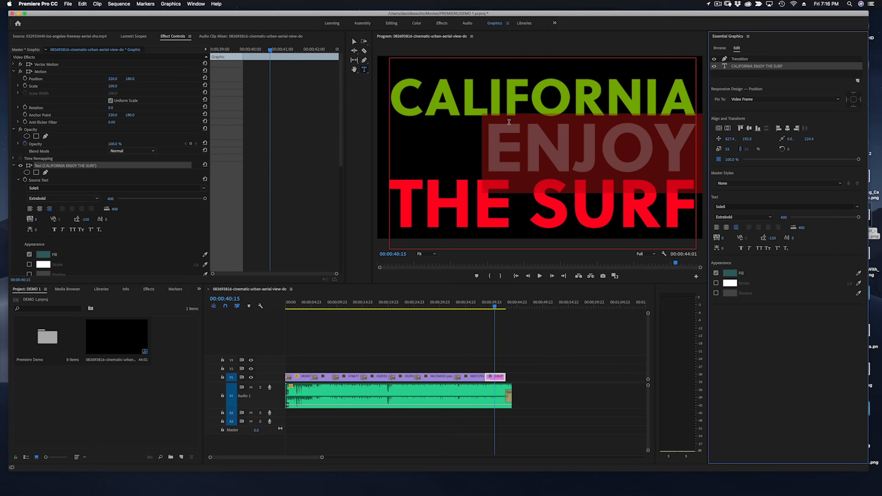
Deselect the title and play the ending from 00:00:37:13 to check the recoloured text
left_click(484, 321)
left_click(479, 302)
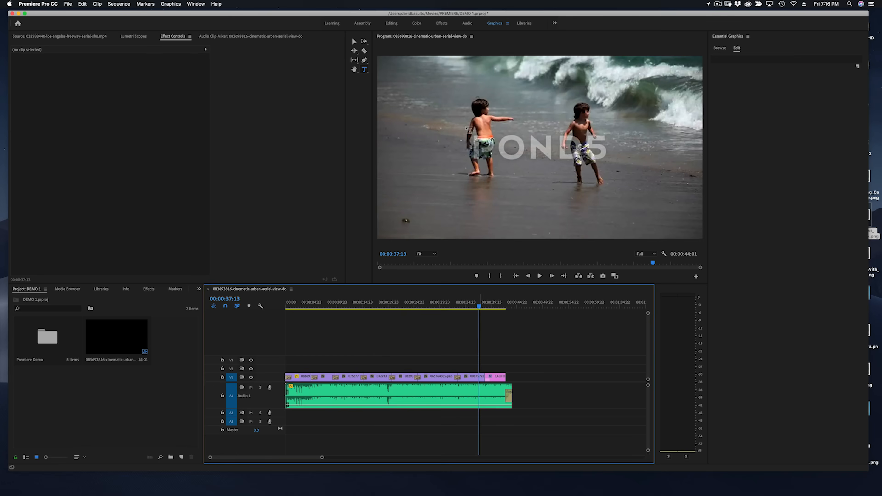
key("space")
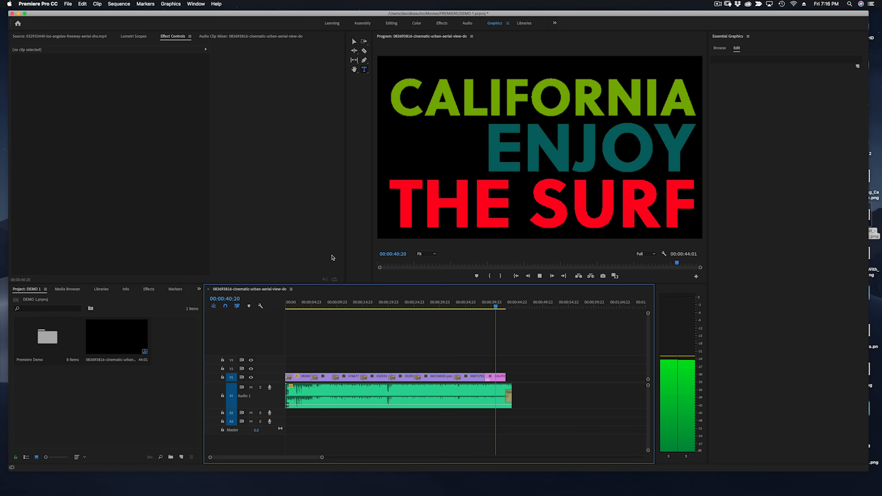
key("space")
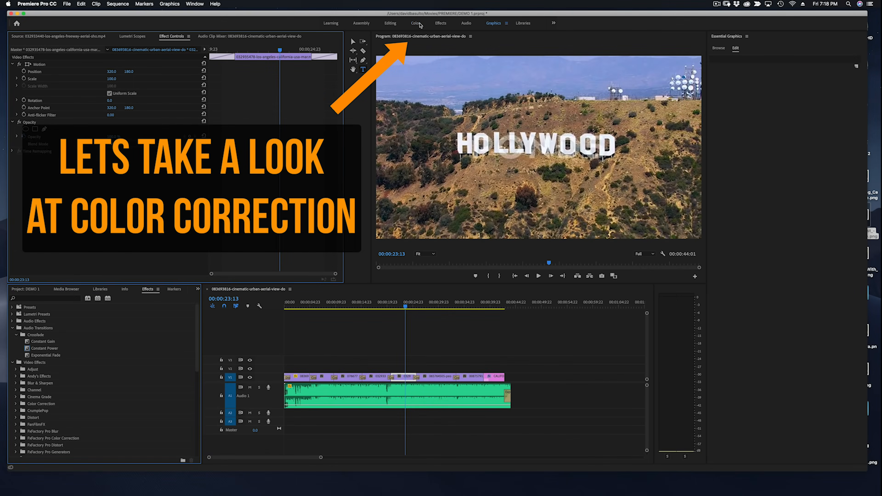
Switch to the Color workspace and select the Hollywood sign clip in the sequence
left_click(418, 24)
left_click(357, 378)
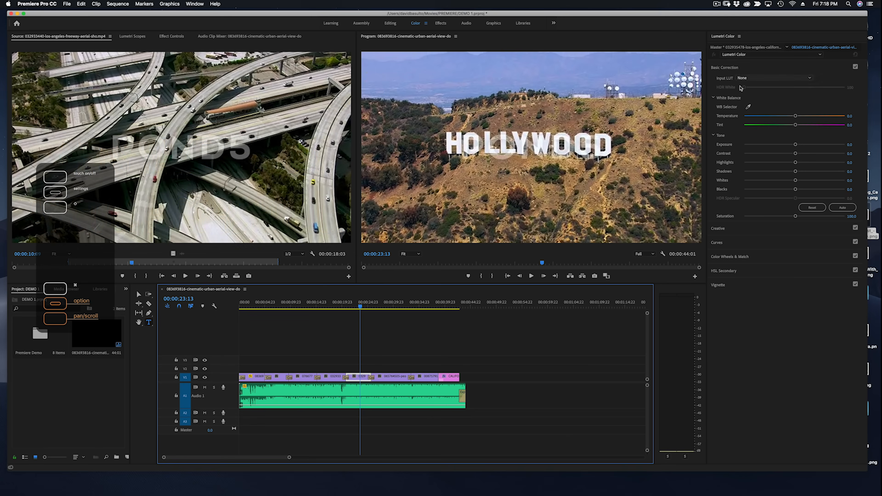
Set the Hollywood sign clip's Temperature to 20.8, Exposure 0.1, Contrast 9.9, Highlights 13.4, Shadows -22.2 and Saturation 114.7
left_click(795, 116)
left_click_drag(796, 117, 804, 116)
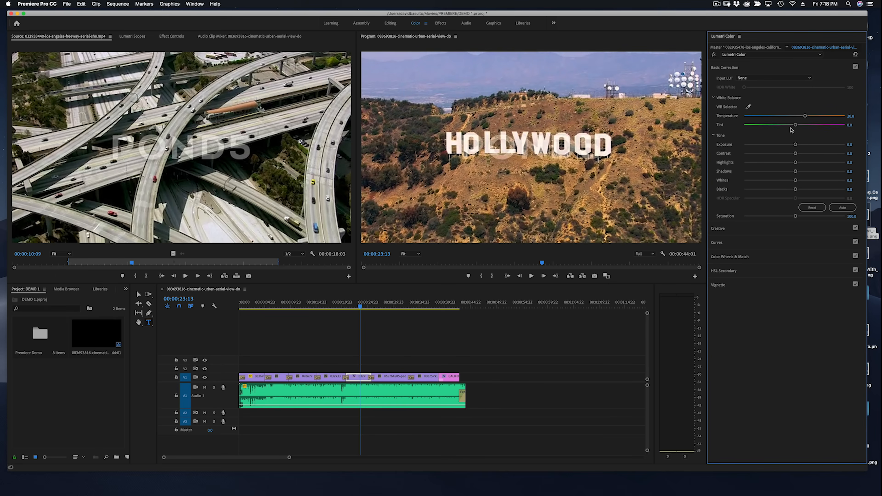
left_click_drag(797, 145, 783, 177)
left_click_drag(794, 216, 796, 217)
left_click_drag(801, 216, 801, 215)
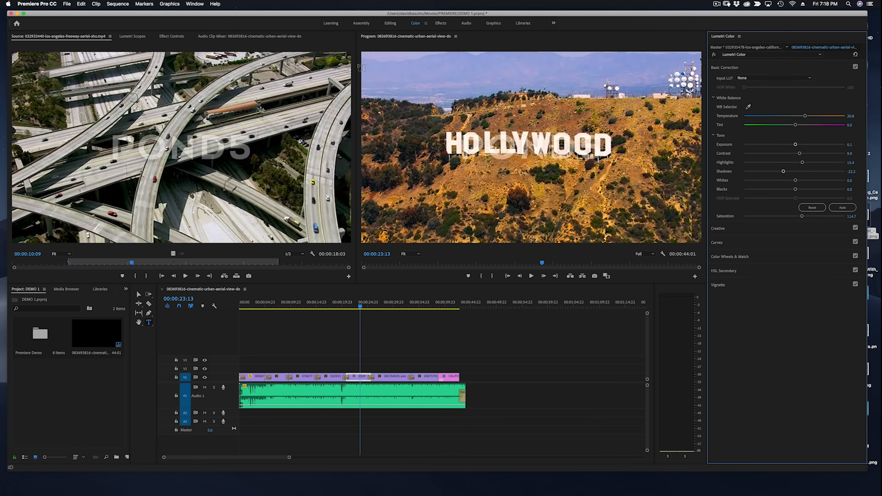
Compare the Hollywood sign clip with its Lumetri Color effect off and on, and reset the effect
left_click(355, 381)
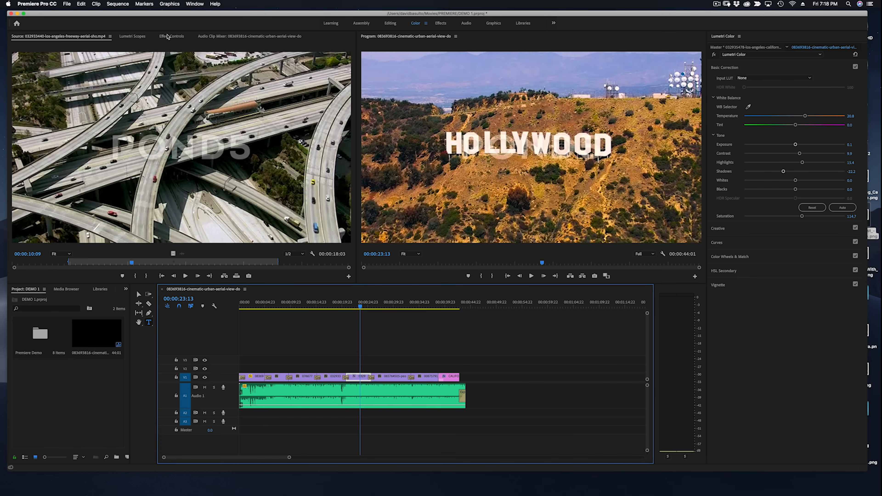
left_click(160, 37)
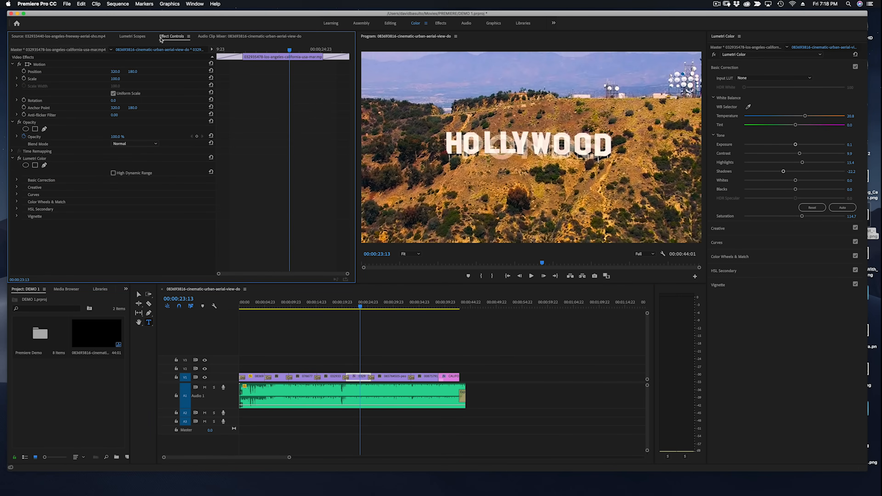
left_click(19, 159)
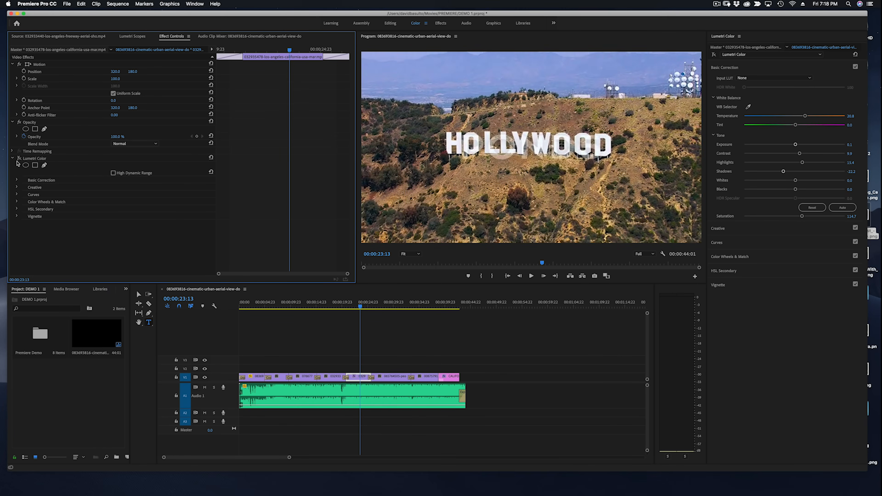
left_click(19, 159)
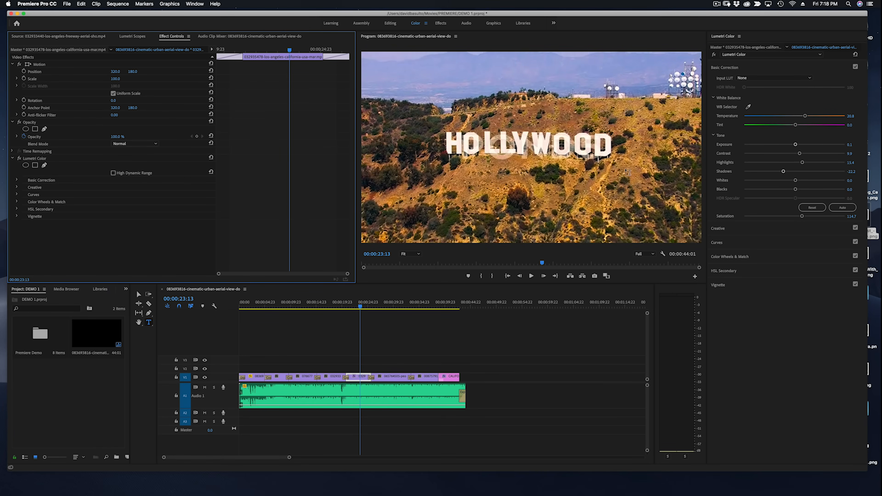
left_click(211, 158)
At 00:00:22:21, browse for an Input LUT and open the Peter McKinnon LUTS - Cine Pack 1 folder inside Movies > McKinnon
left_click_drag(363, 309, 357, 307)
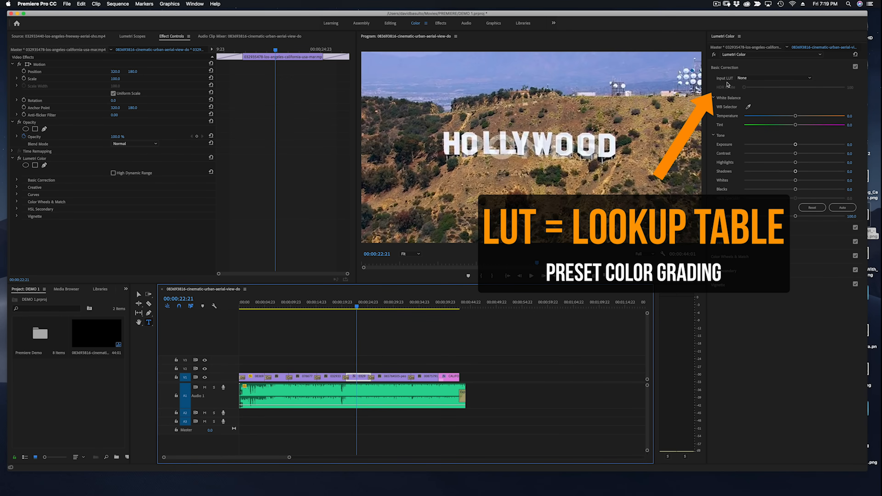
left_click(746, 80)
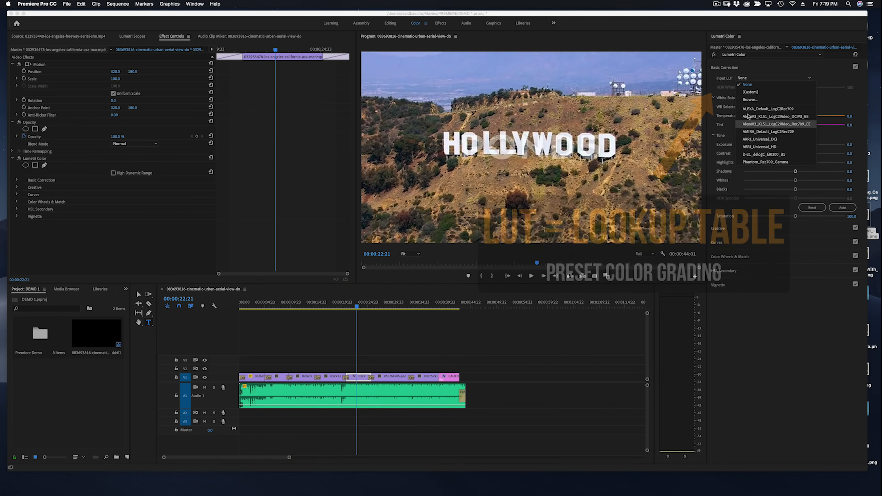
left_click(748, 101)
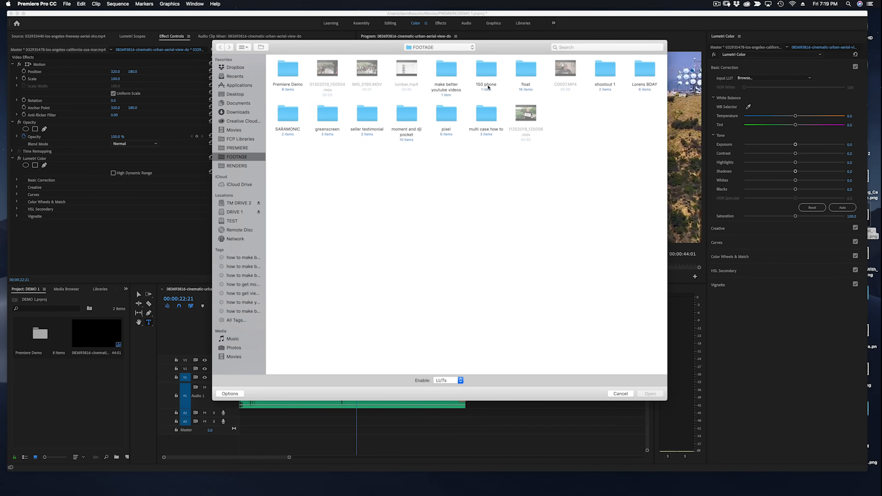
left_click(422, 48)
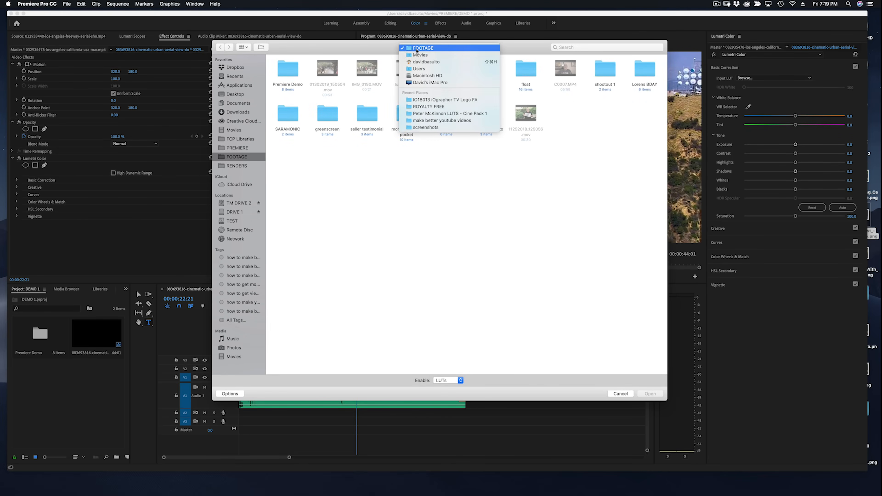
left_click(415, 55)
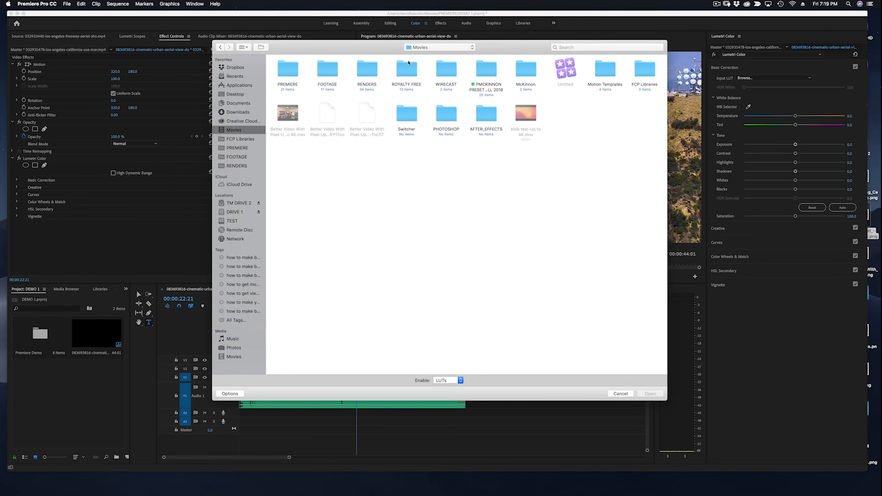
double_click(482, 73)
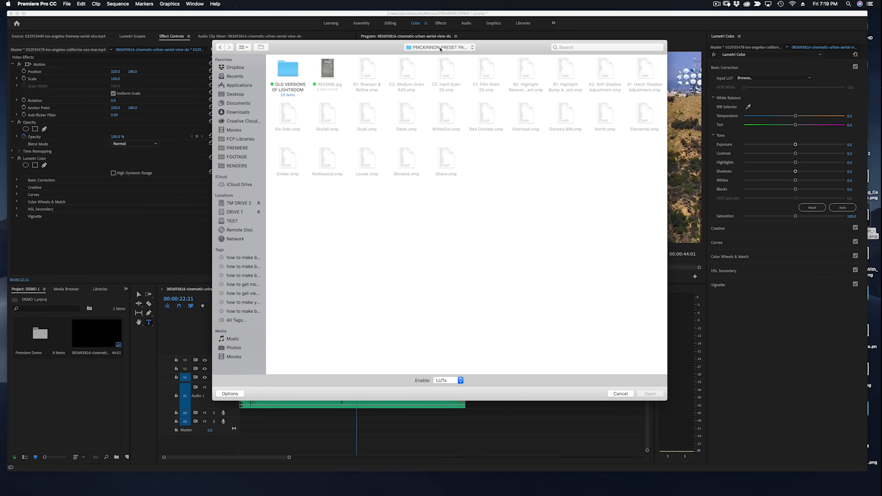
left_click(439, 49)
left_click(456, 57)
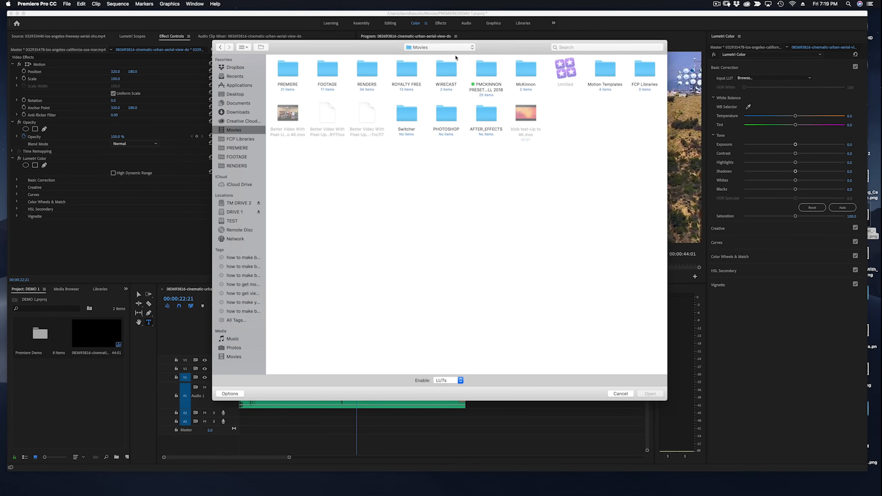
double_click(523, 70)
double_click(322, 71)
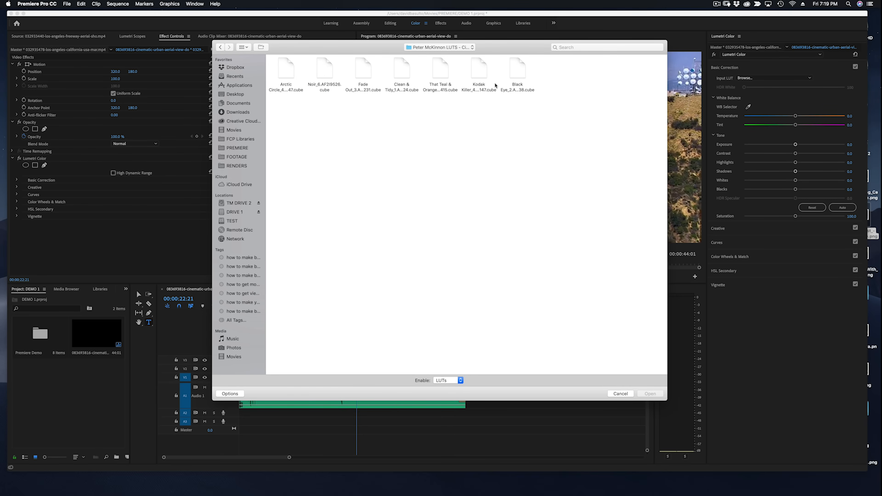
Apply the That Teal & Orange Though LUT to the Hollywood sign clip and view the look at 00:00:23:07
left_click(437, 75)
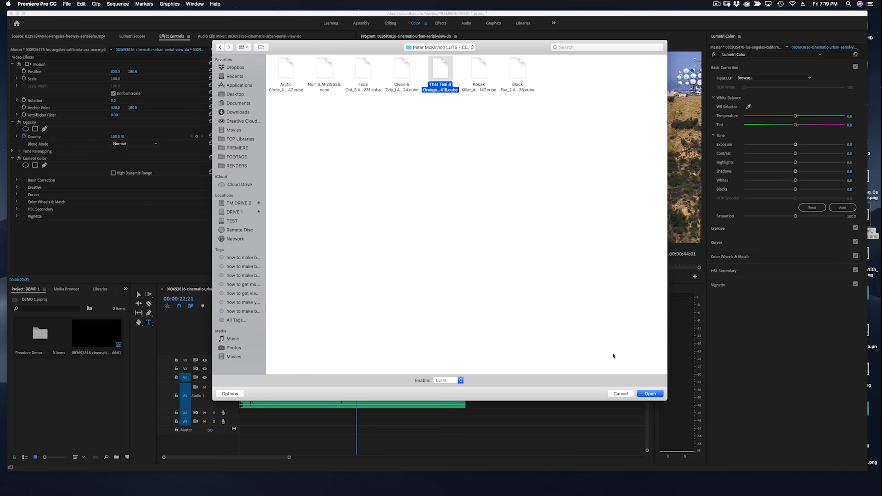
left_click(642, 394)
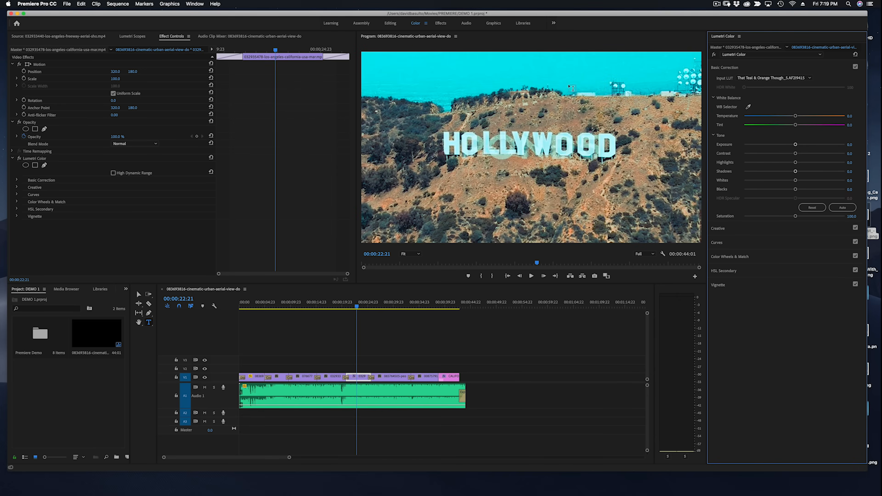
mouse_move(357, 304)
left_mouse_down()
mouse_move(367, 309)
mouse_move(359, 308)
left_mouse_up()
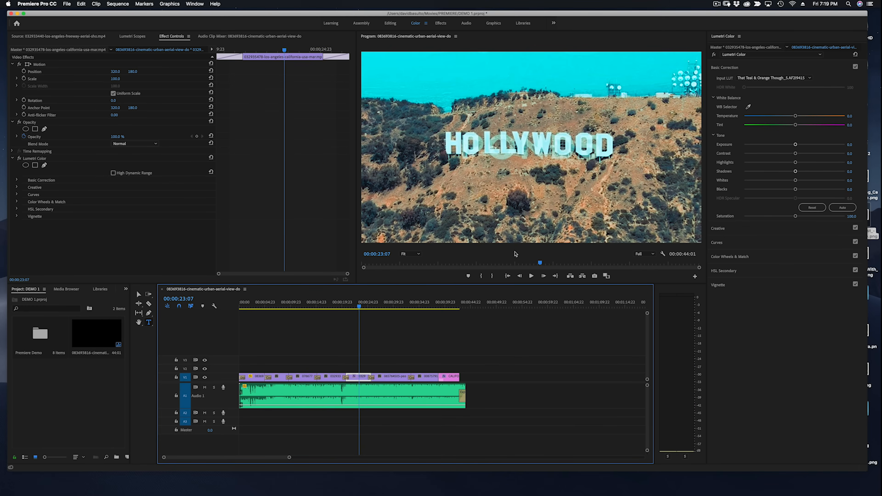
Replace the Hollywood sign clip's Input LUT with the Fade Out LUT from the same folder
left_click(742, 79)
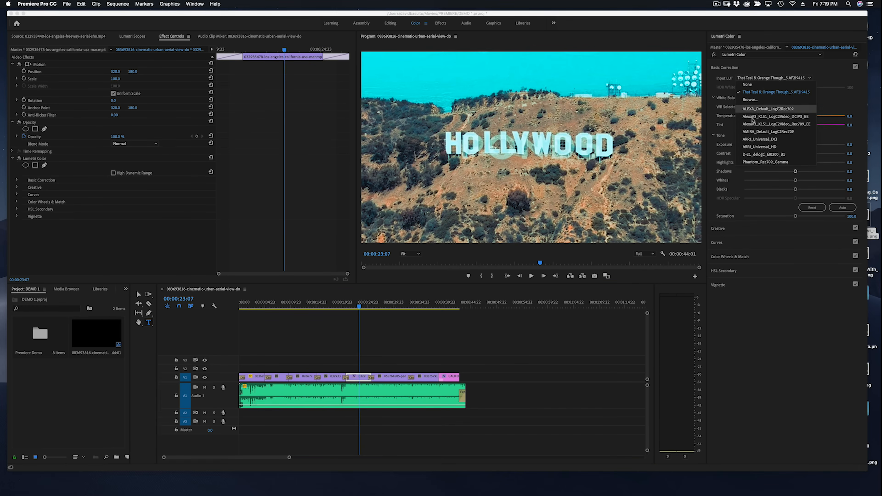
left_click(750, 104)
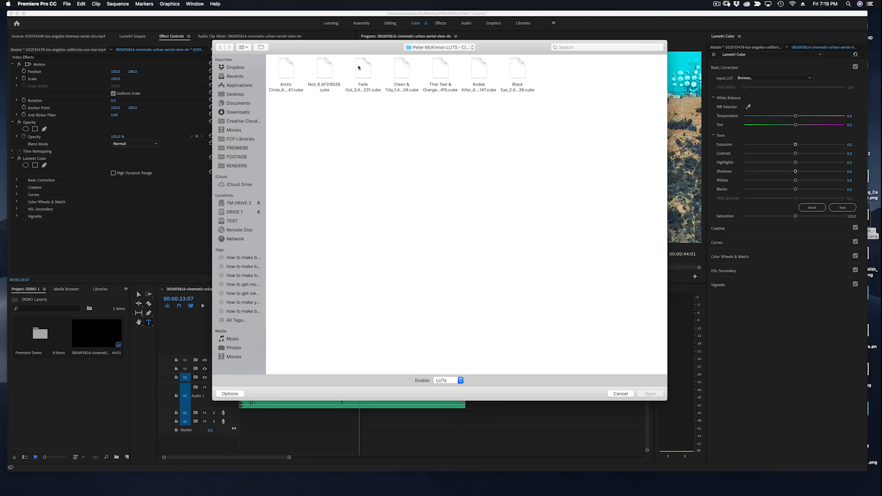
left_click(364, 71)
left_click(647, 393)
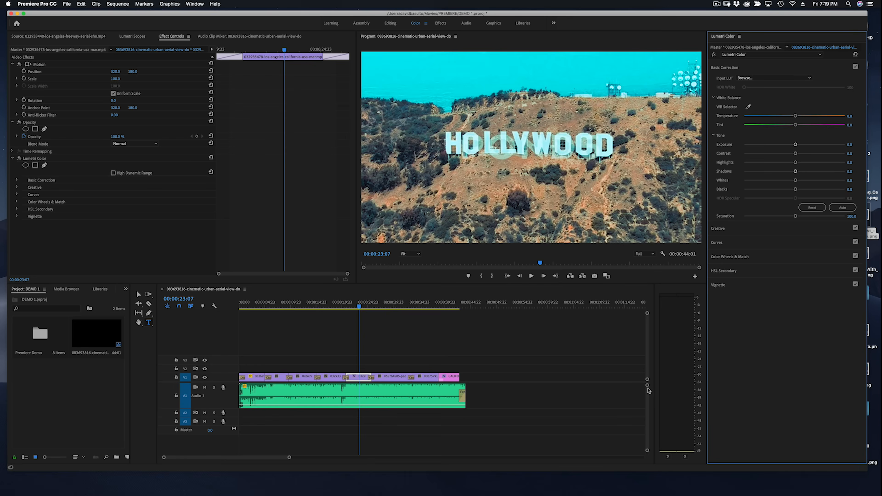
Move to 00:00:23:15, set the Hollywood sign clip's Exposure to 0.5 and switch its Lumetri Color effect off
left_click_drag(351, 307, 360, 307)
left_click_drag(795, 144, 800, 145)
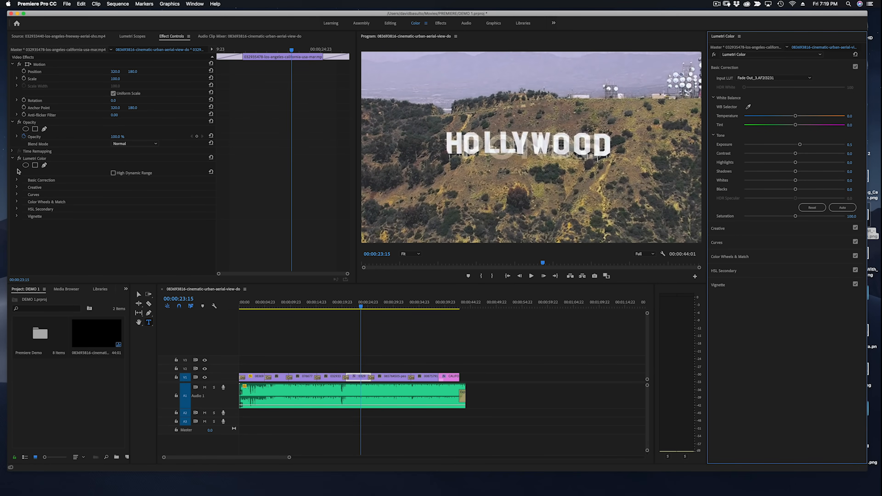
left_click(19, 158)
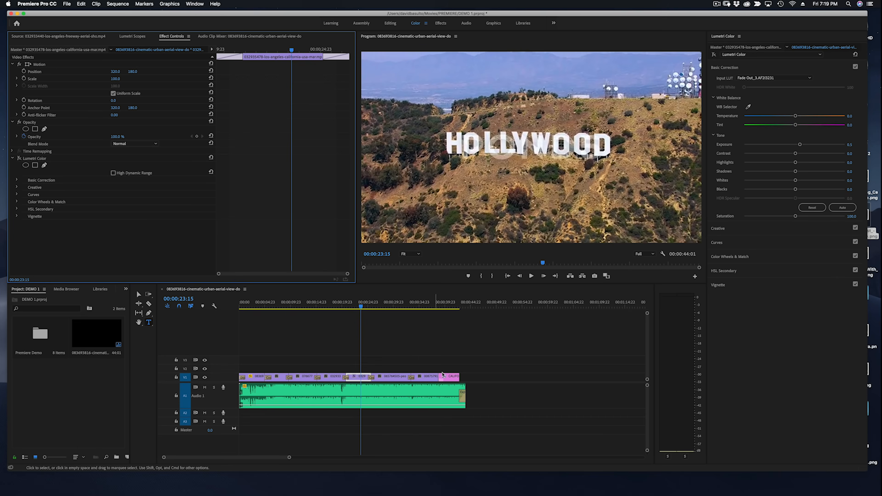
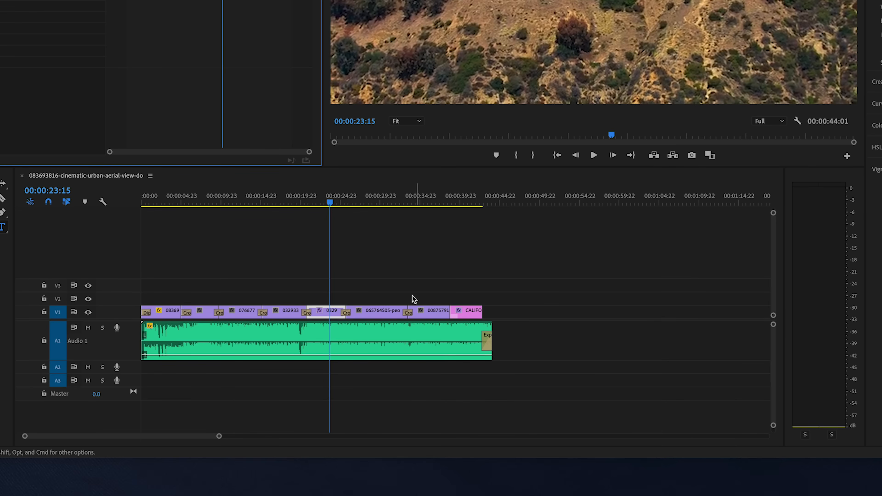
Examine the clip commands available for the people-walking Venice beach clip, such as speed, frame hold and frame size options
left_click(369, 309)
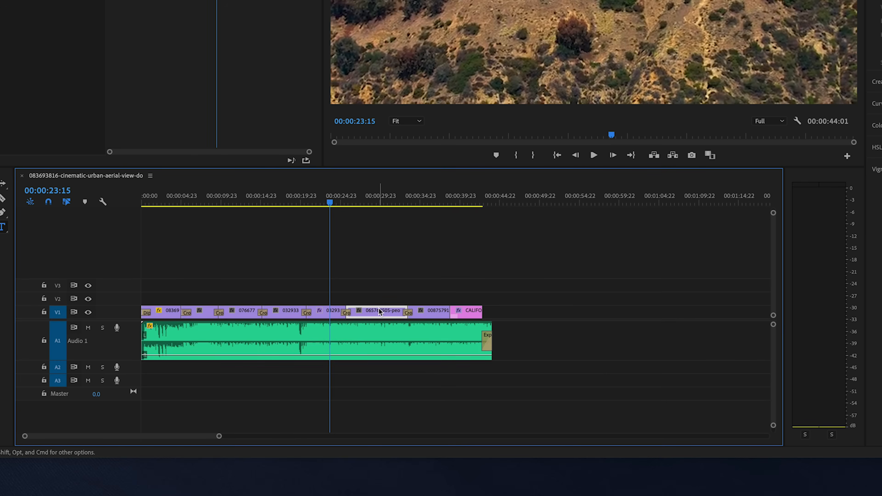
right_click(379, 311)
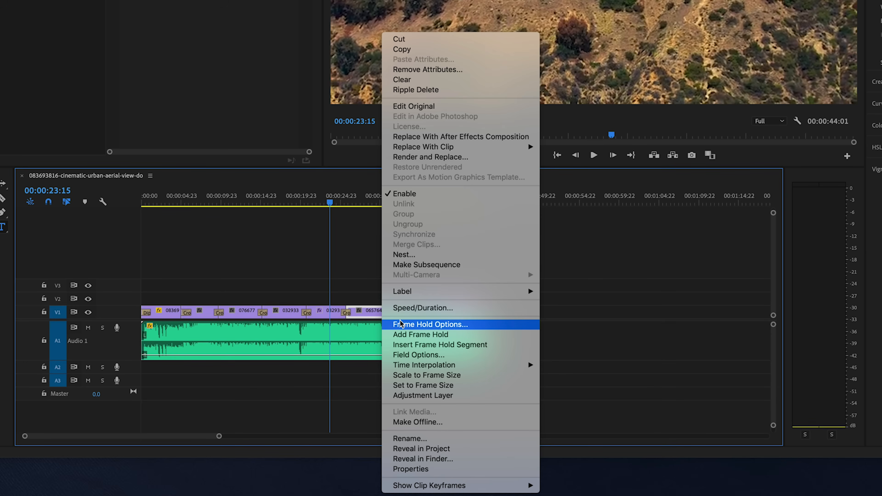
mouse_move(446, 367)
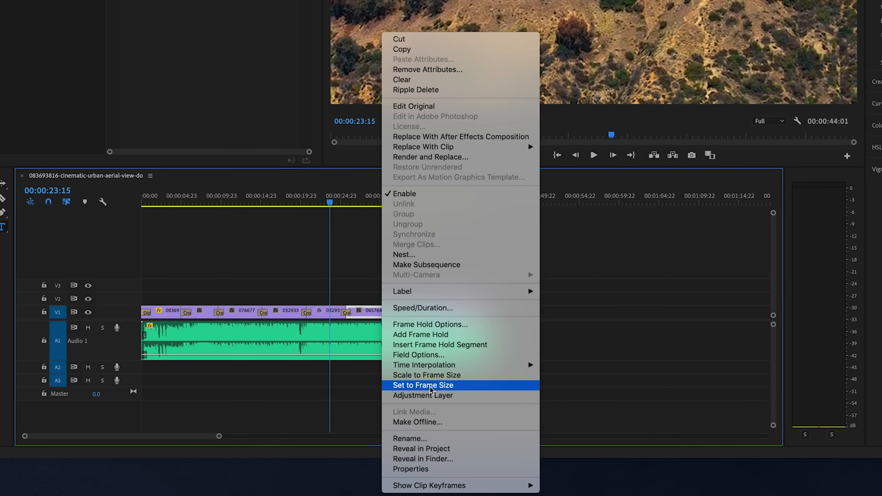
left_click(439, 338)
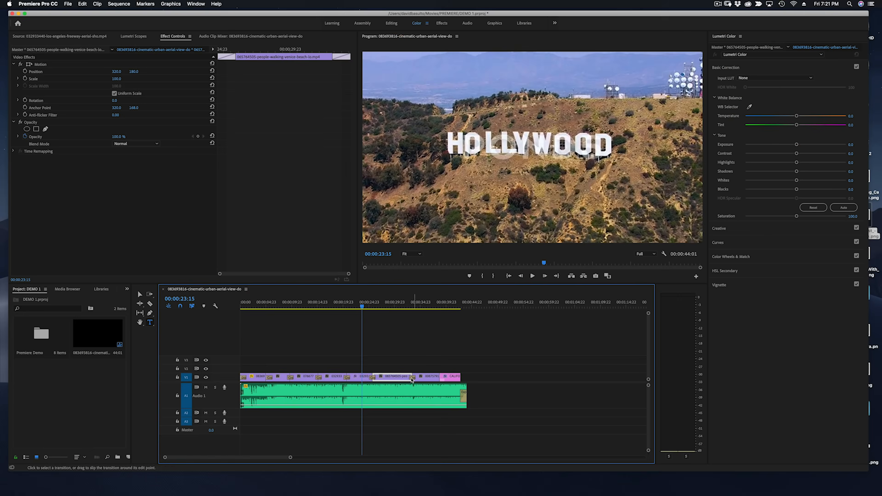
right_click(397, 378)
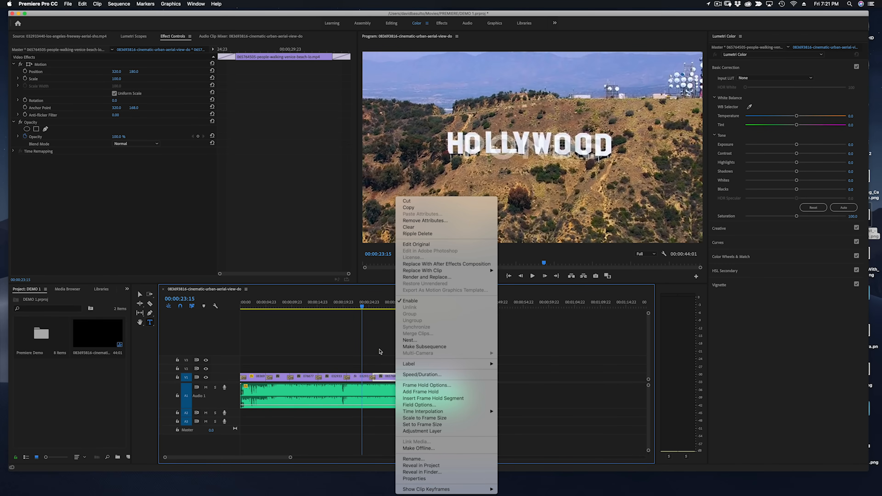
left_click(386, 362)
Examine the clip commands available for the corporate-rock-adventure.wav audio clip, such as Audio Gain and Audio Channels, and deselect the clip
left_click(400, 390)
right_click(407, 392)
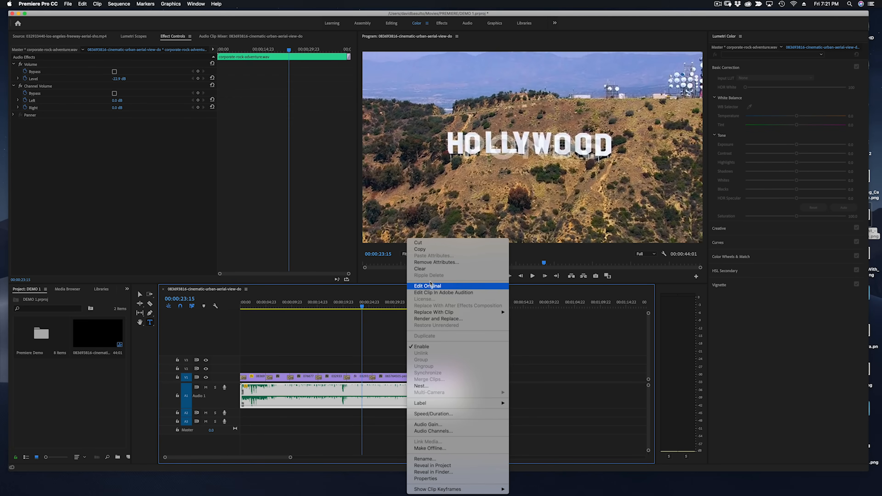
left_click(392, 335)
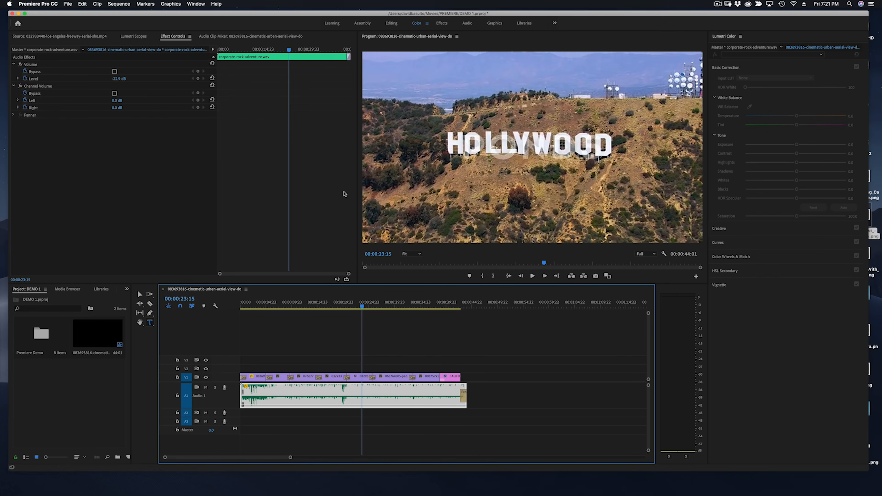
left_click(309, 328)
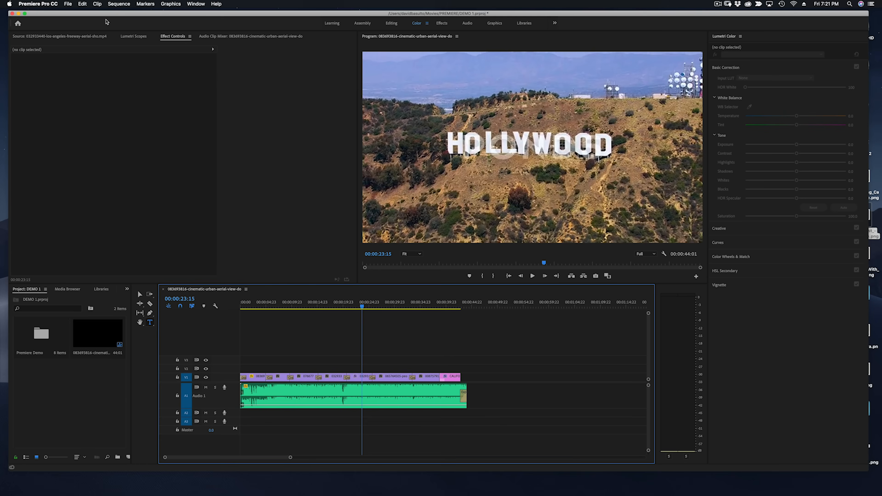
Open the media export settings for the sequence and move the dialog higher on the screen
left_click(67, 4)
left_click(68, 4)
left_click(68, 4)
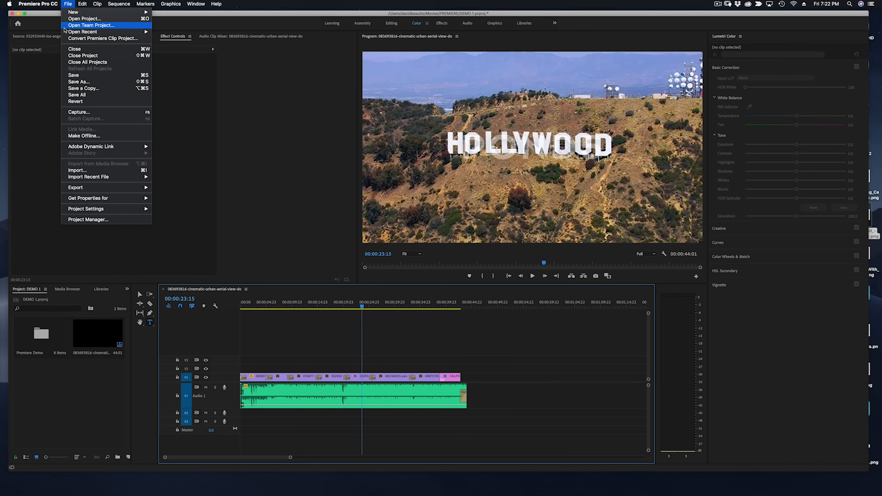
mouse_move(64, 31)
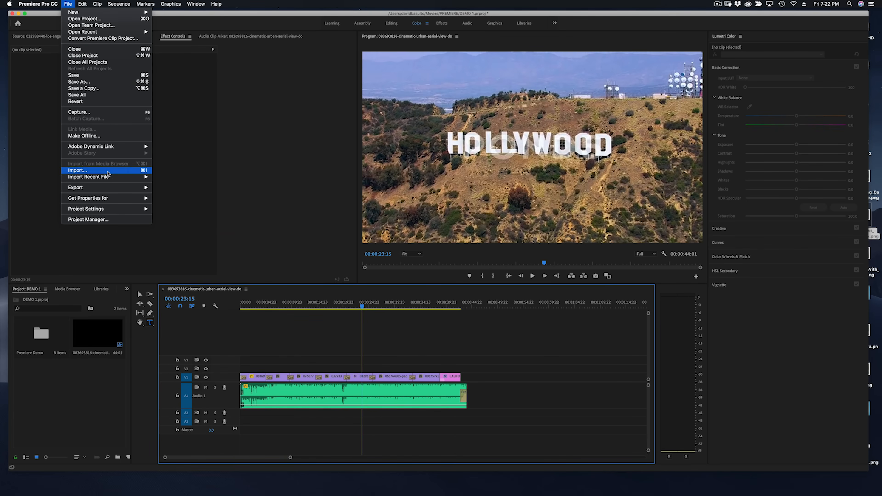
mouse_move(132, 191)
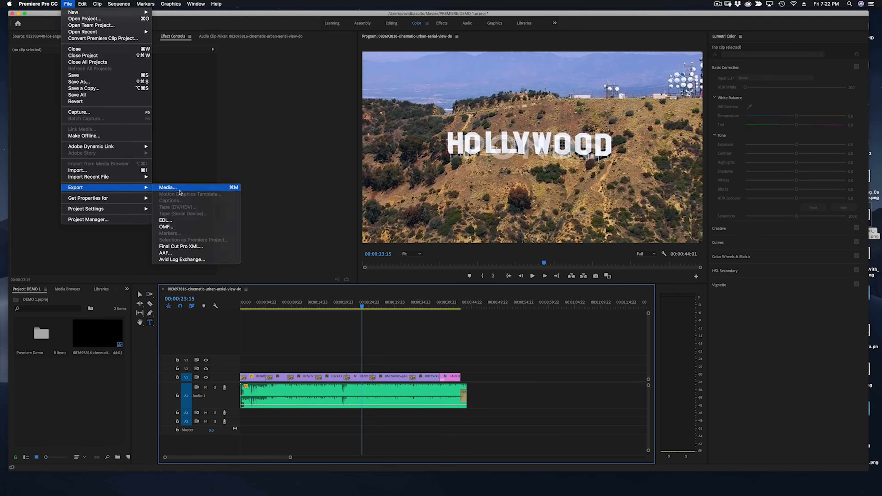
left_click(168, 186)
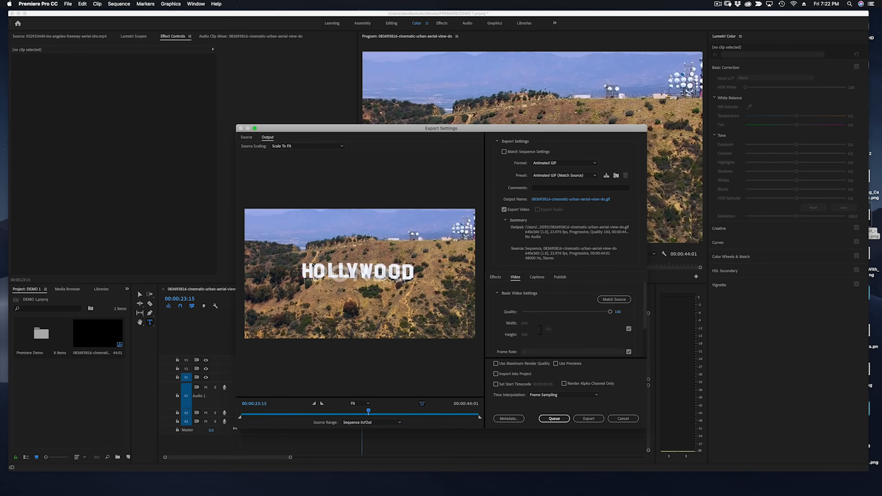
left_click_drag(353, 133, 343, 92)
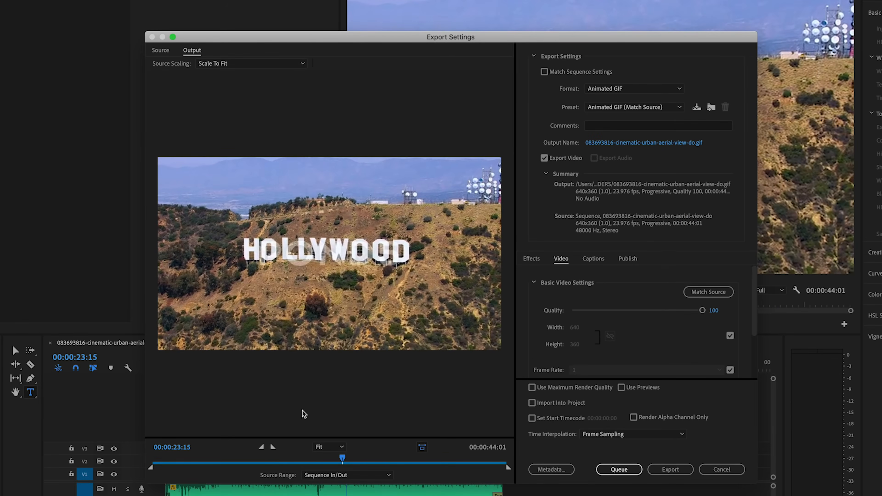
Set the export format to H.264 with the YouTube 720p HD preset and enable Use Maximum Render Quality
left_click(612, 90)
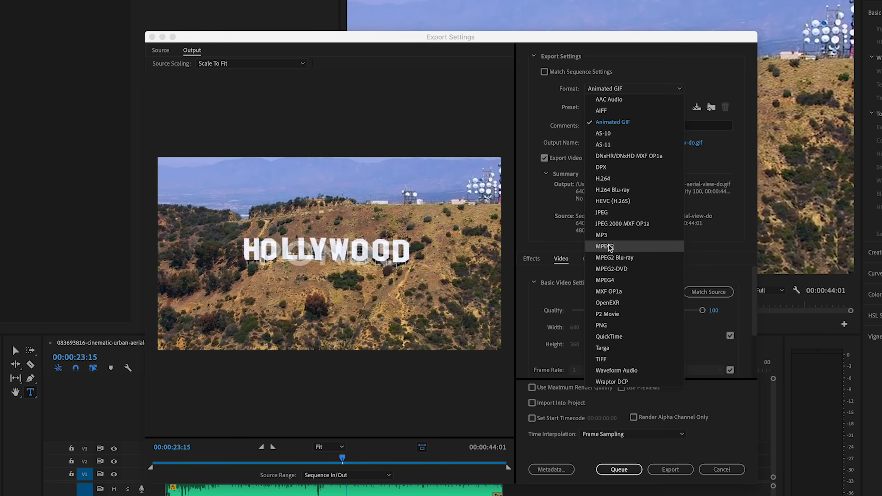
left_click(614, 178)
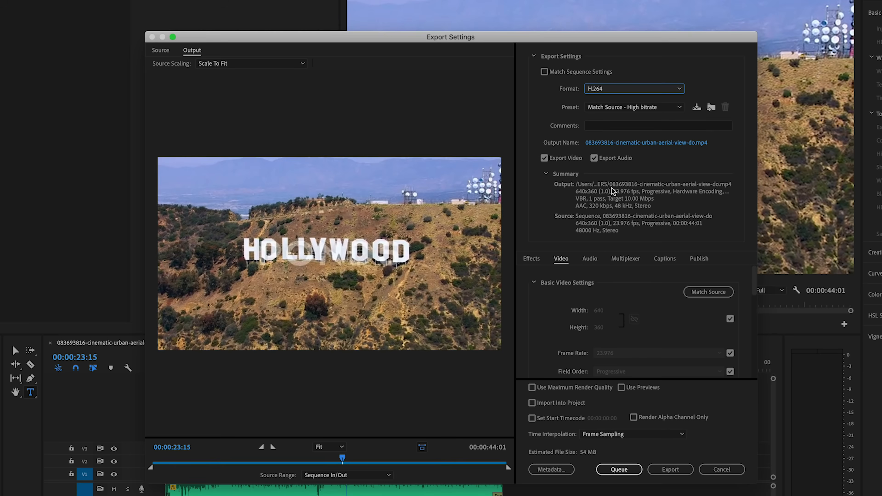
left_click(599, 106)
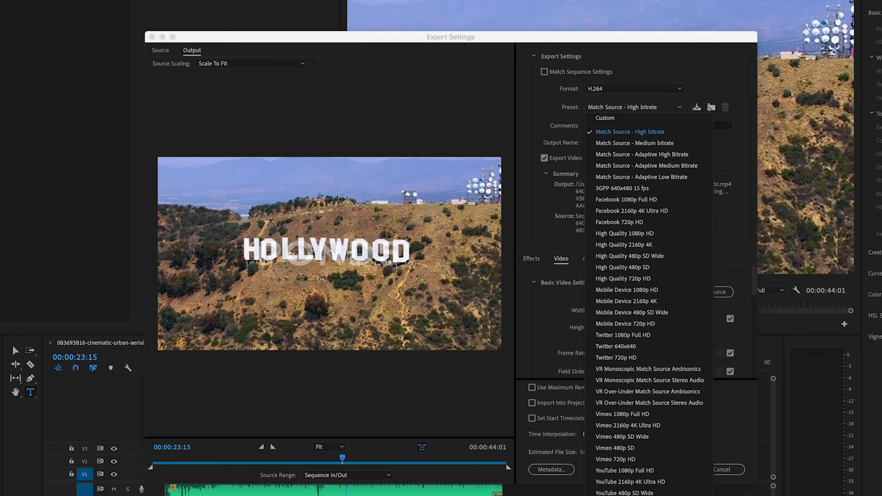
left_click(613, 495)
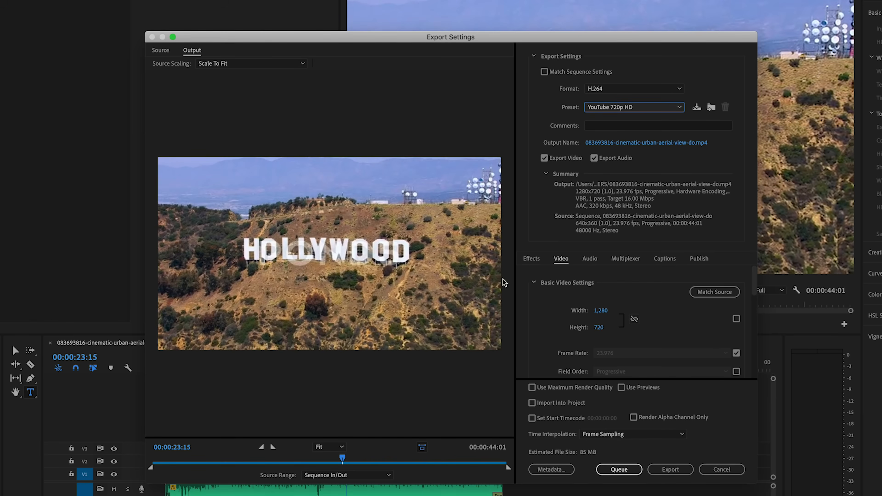
left_click(532, 387)
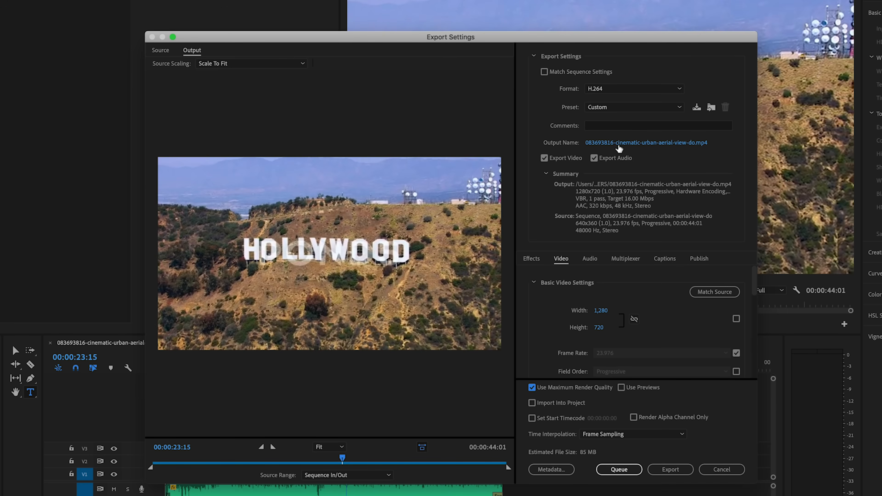
Name the output file MY DEMO RENDER in the RENDERS folder and send the export to the Media Encoder queue, postponing the FxFactory update
left_click(597, 142)
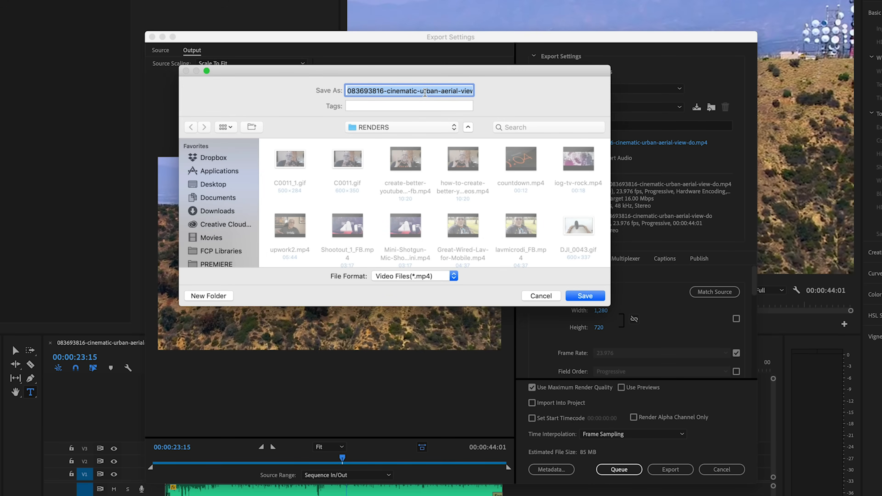
type("MY DEMO RENDER")
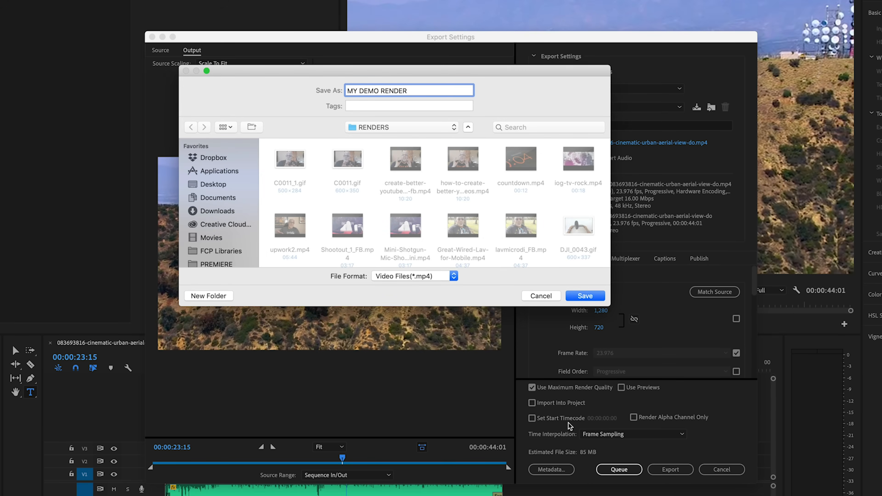
left_click(584, 296)
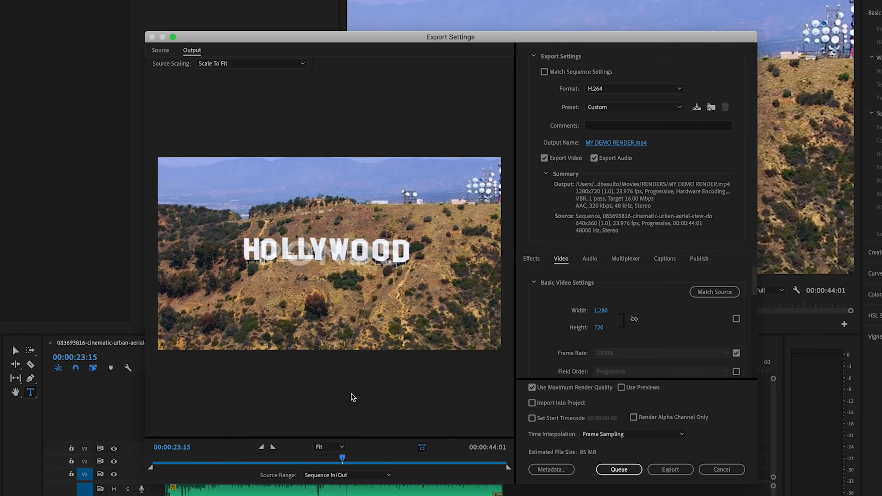
left_click(618, 471)
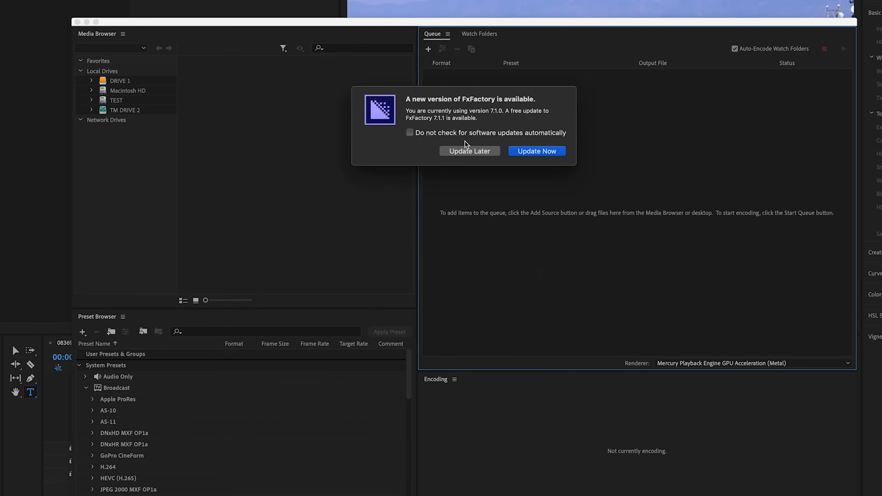
left_click(483, 153)
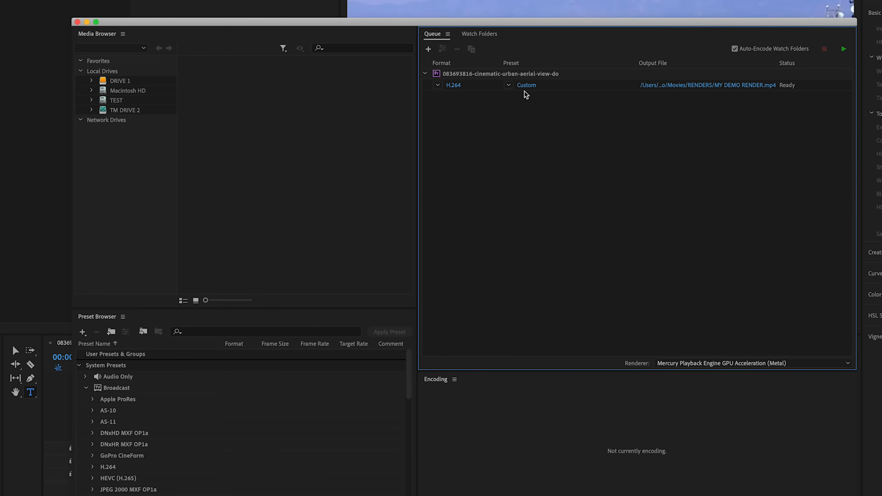
Duplicate the queued export and give the copy the Facebook 720p HD preset with Use Maximum Render Quality enabled
right_click(512, 72)
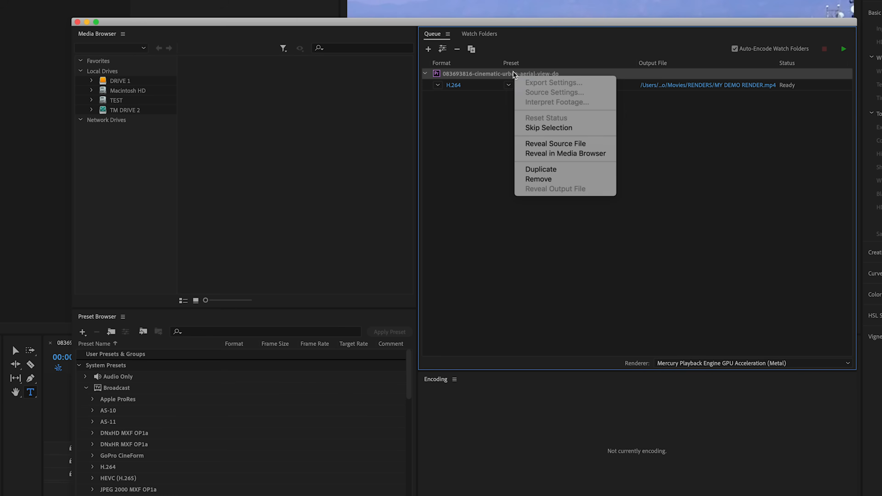
left_click(540, 170)
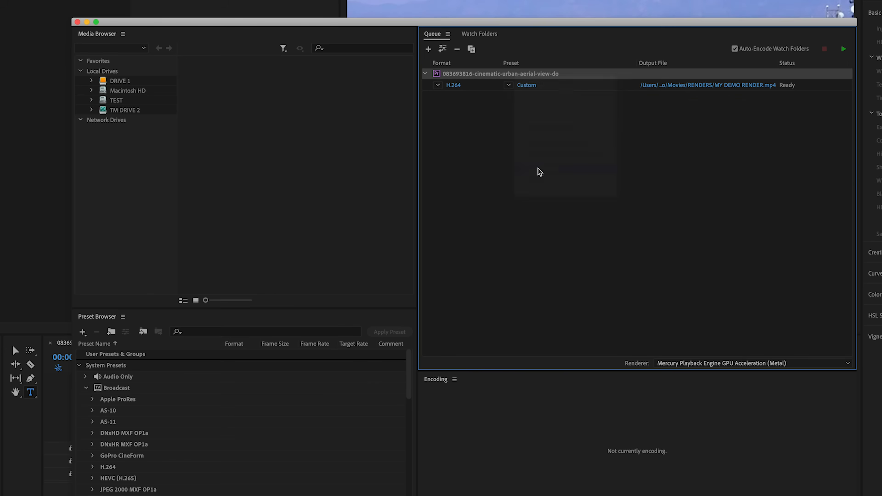
mouse_move(527, 110)
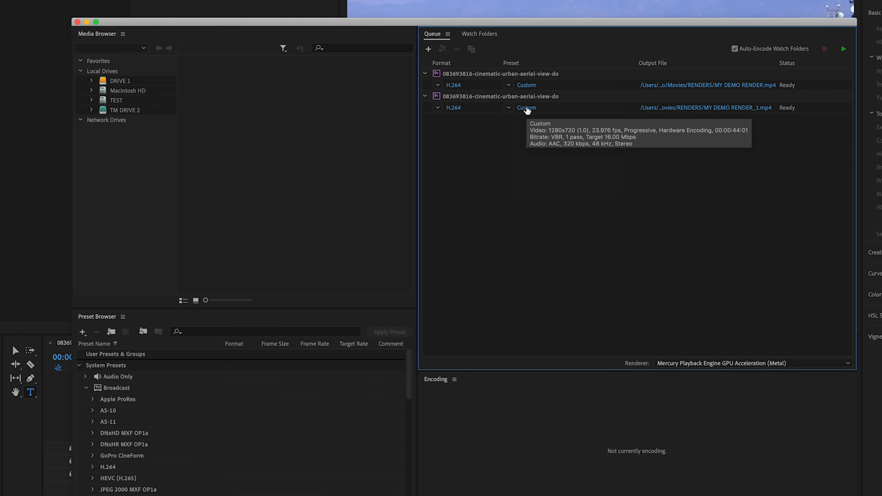
left_click(528, 108)
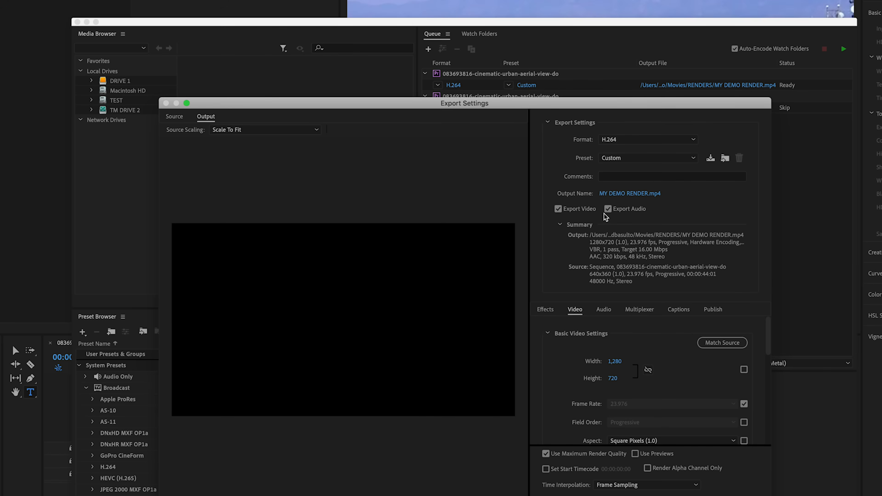
left_click(613, 159)
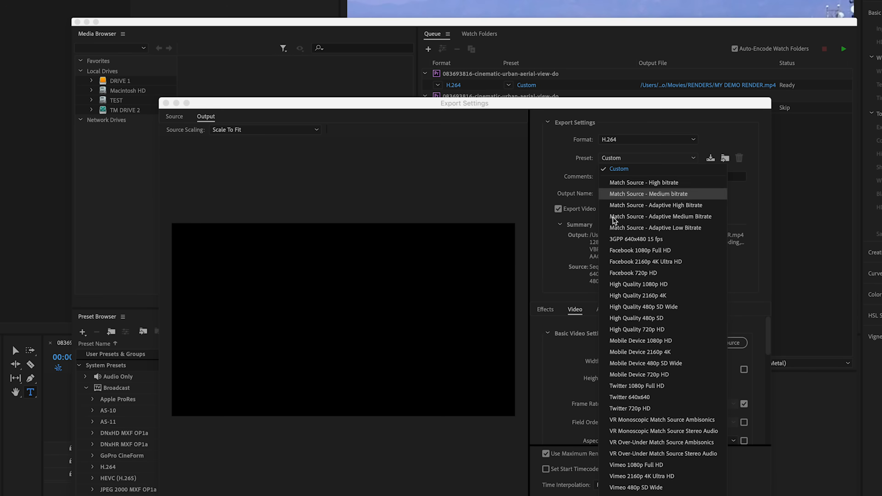
left_click(626, 274)
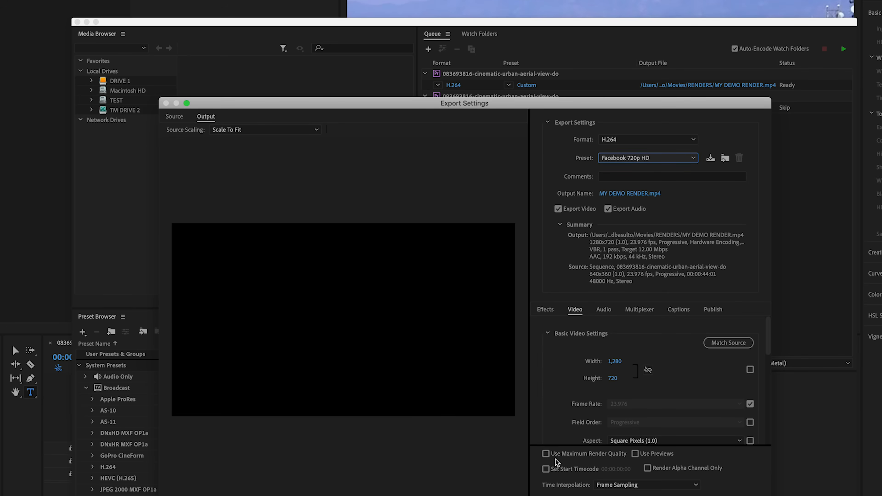
left_click(546, 454)
key("Return")
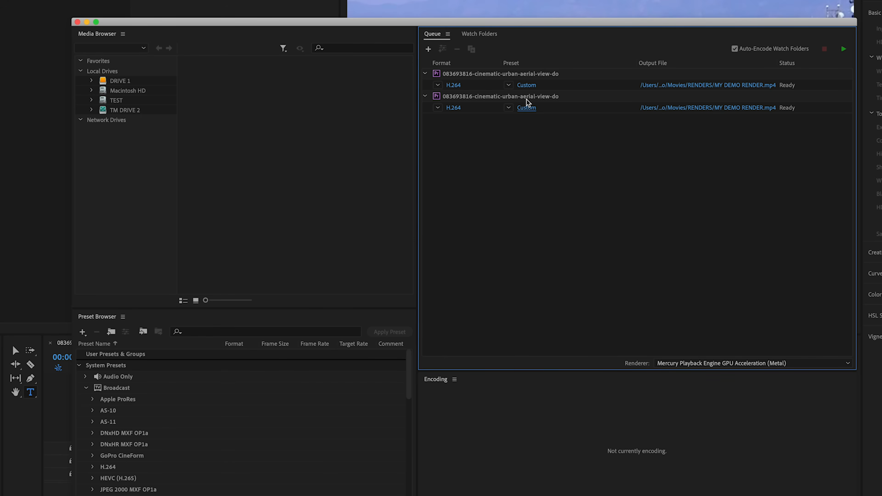
Rename the duplicate job's output file to MY DEMO RENDER FB and start encoding the queue
mouse_move(528, 112)
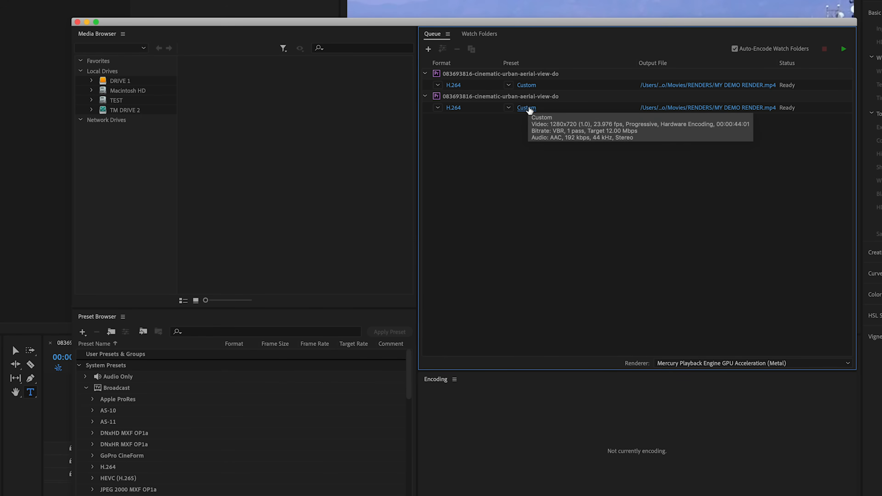
left_click(526, 108)
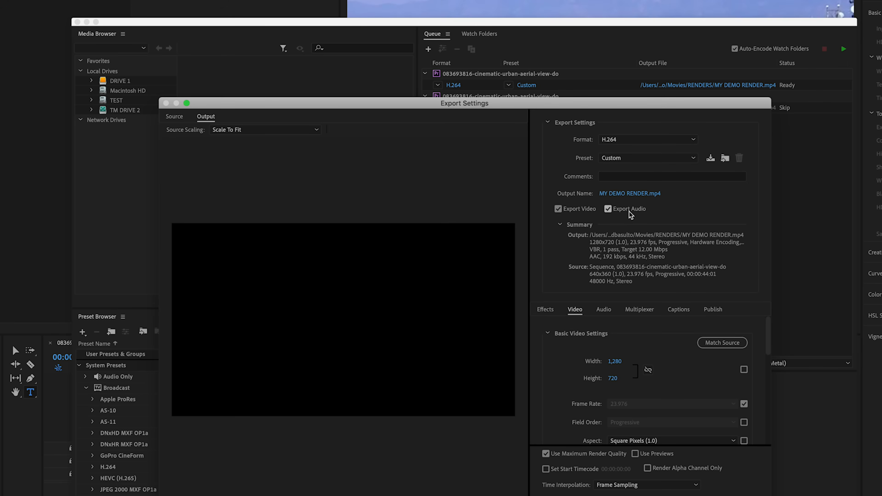
left_click(648, 195)
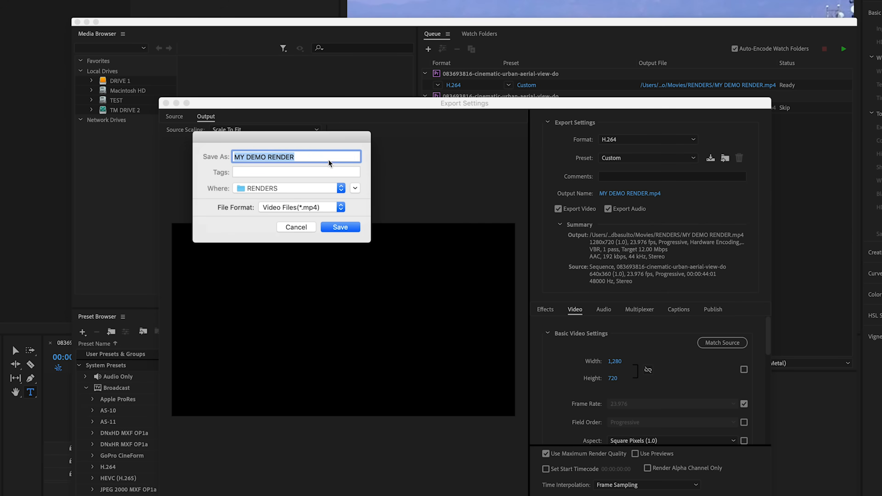
left_click(310, 157)
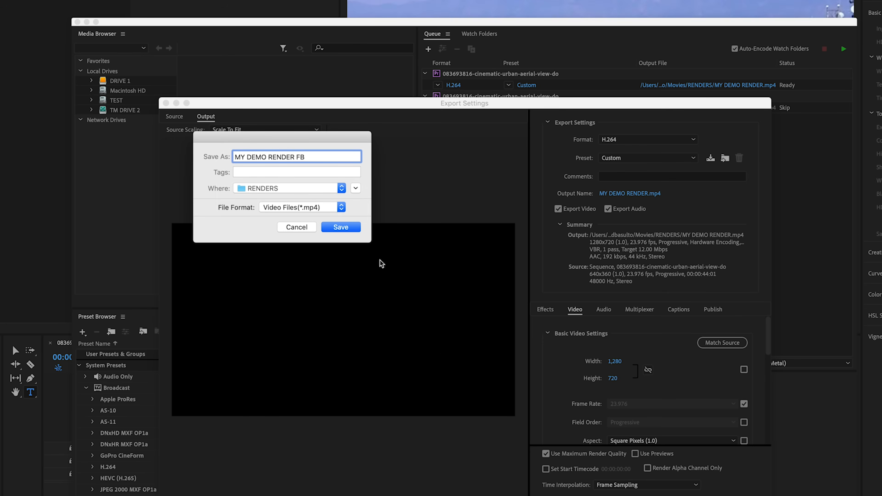
left_click(347, 228)
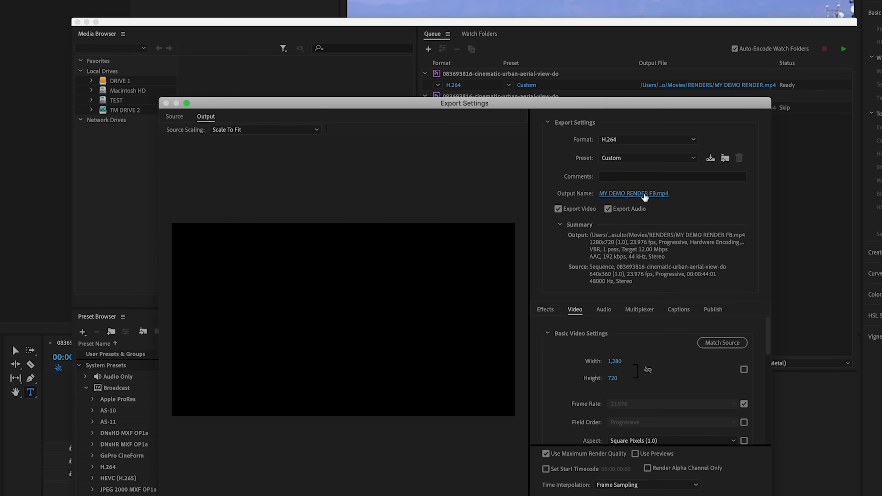
left_click(722, 495)
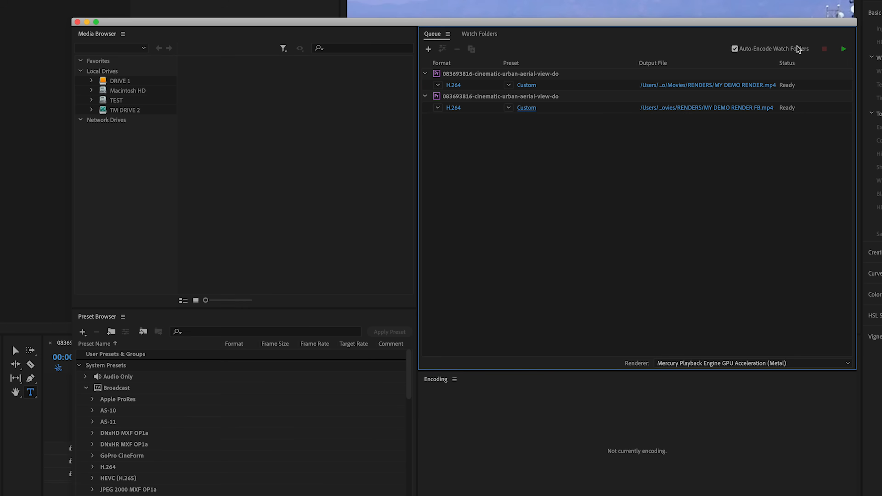
left_click(844, 51)
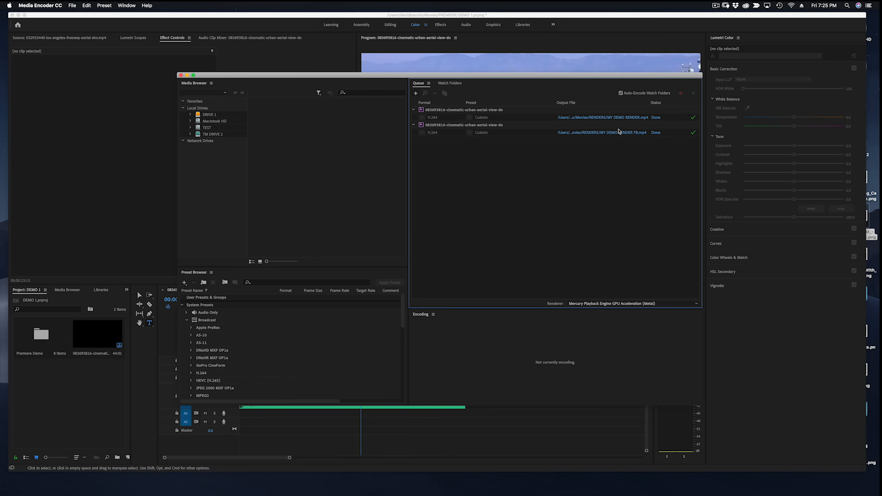
Switch to Finder, open the RENDERS folder in a new window, preview MY DEMO RENDER.mp4 and close the window
key("super+Tab")
key("super+Tab")
key("super+Tab")
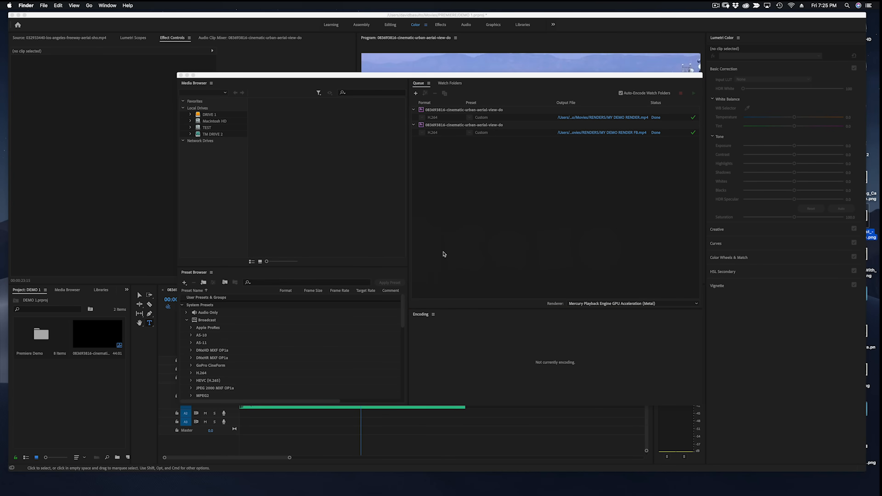
key("super+n")
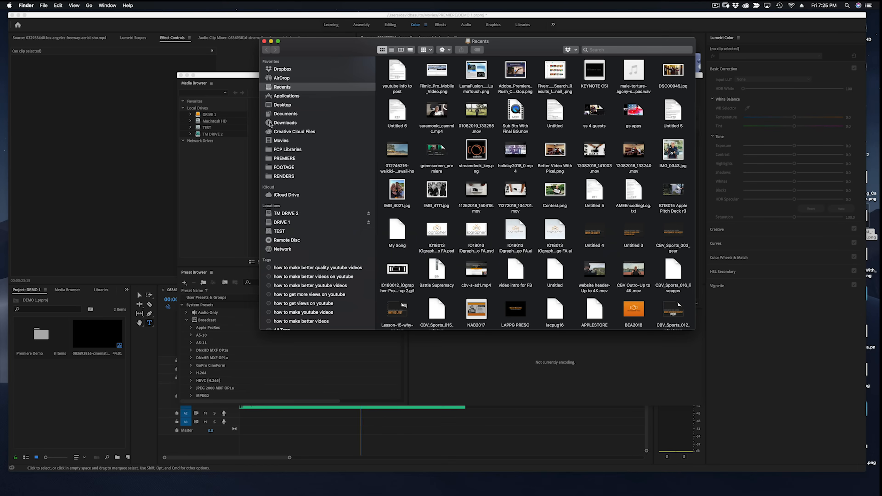
left_click(276, 177)
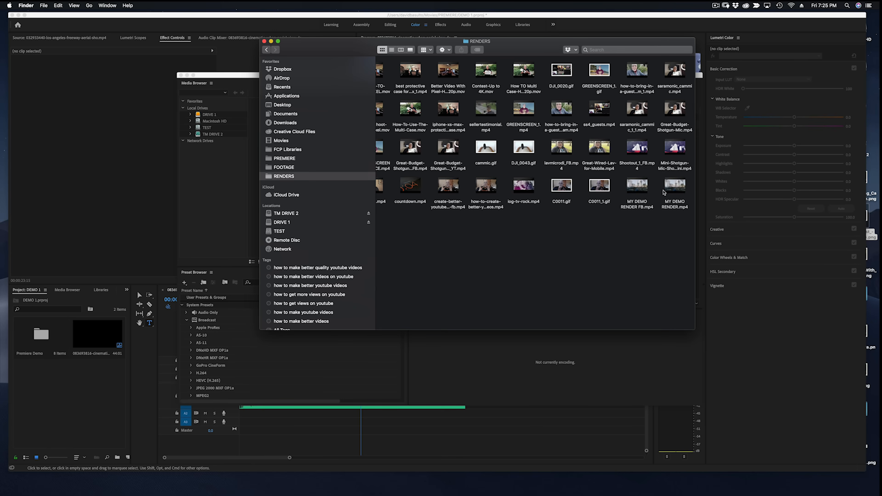
left_click(674, 185)
key("space")
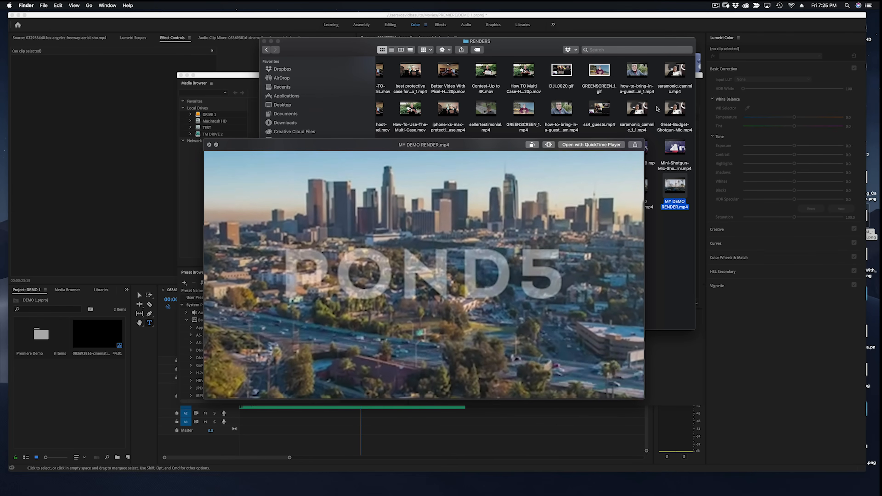
key("space")
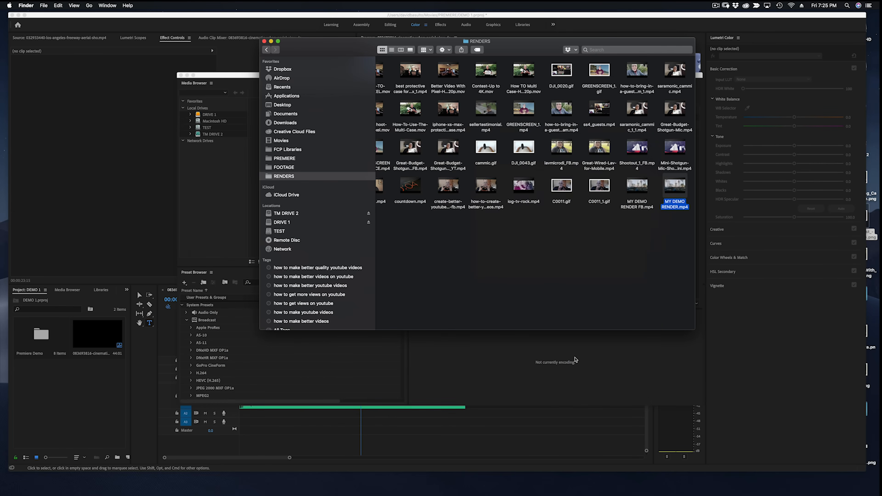
left_click(265, 40)
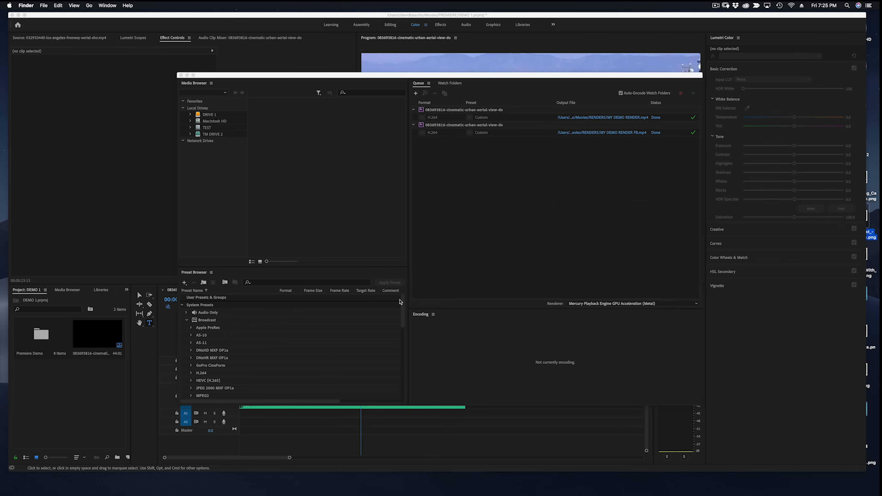